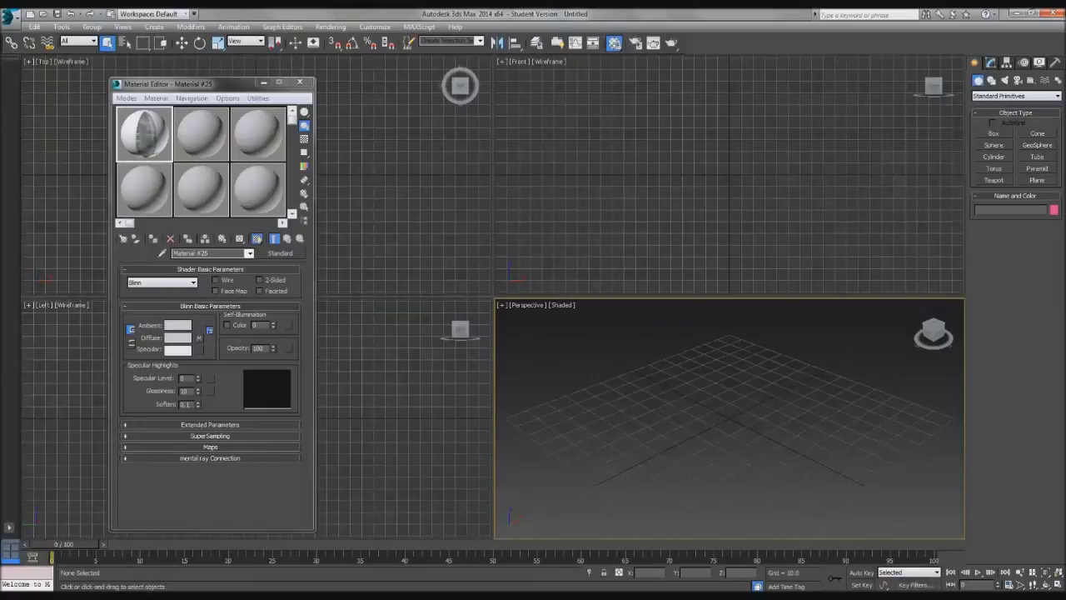
Step: Examine the knight sword reference image in the web browser from pommel to blade tip, and return to 3ds Max
click(1017, 13)
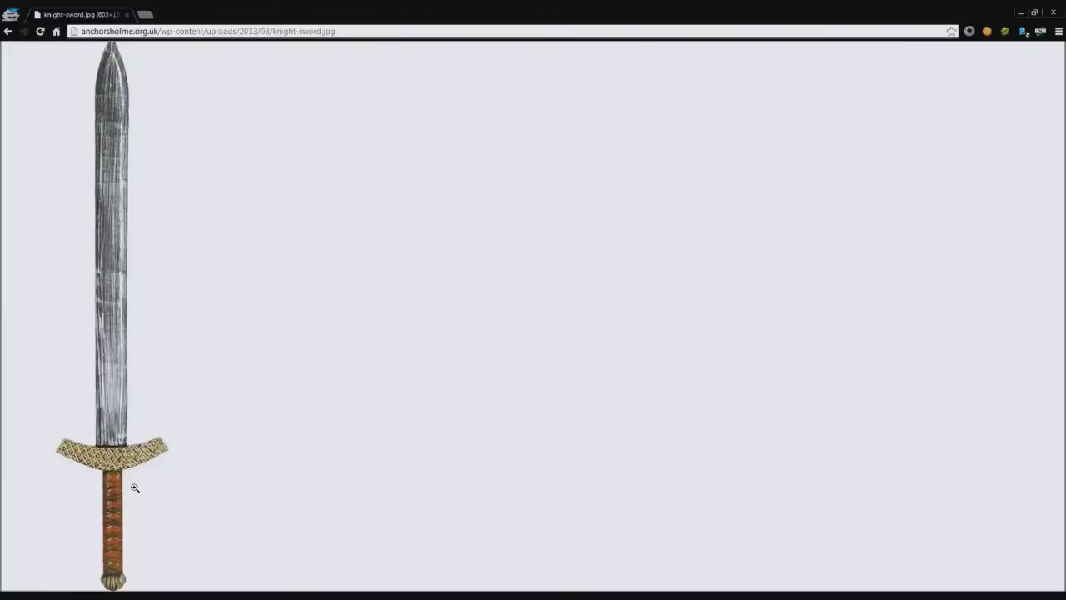
click(127, 581)
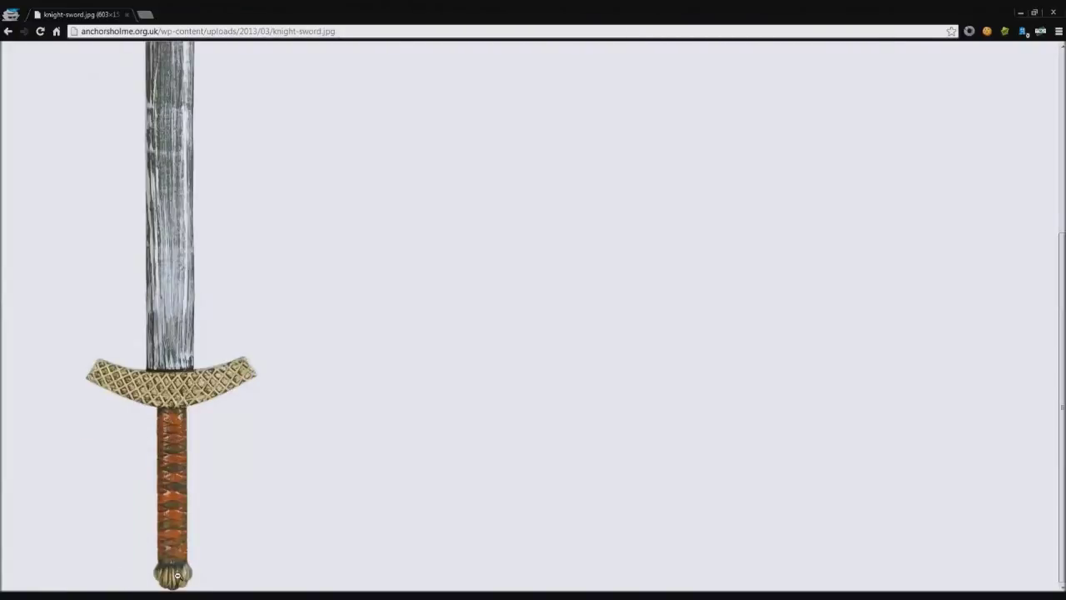
click(180, 574)
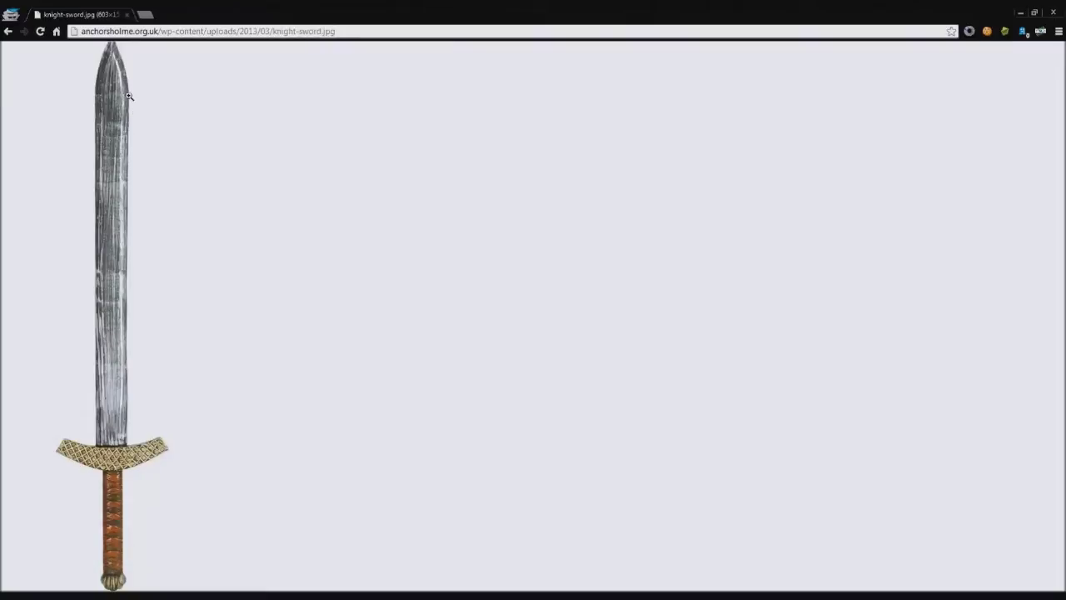
click(122, 56)
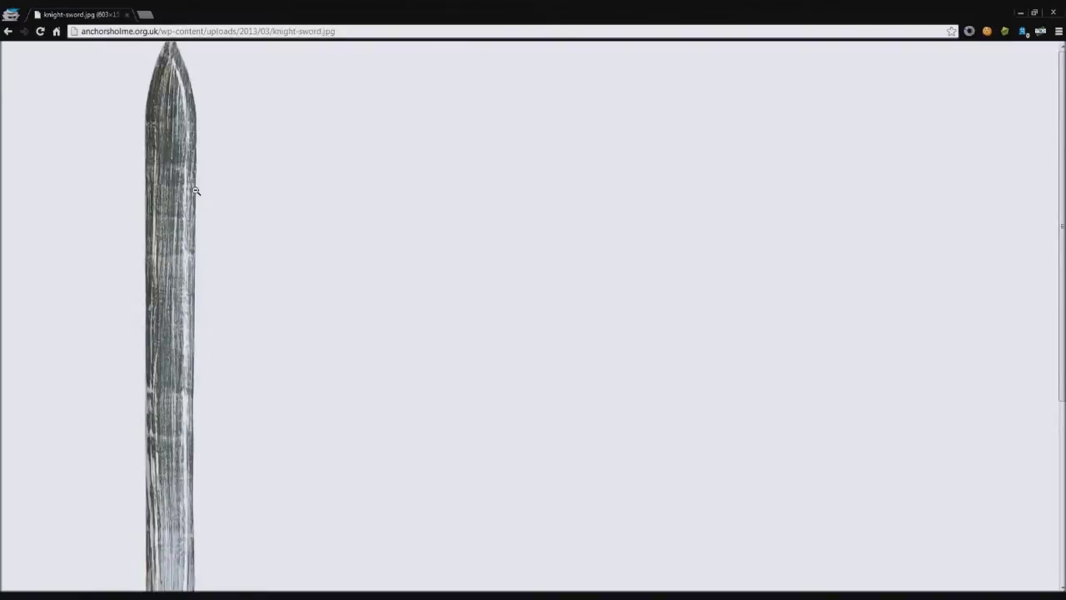
click(203, 358)
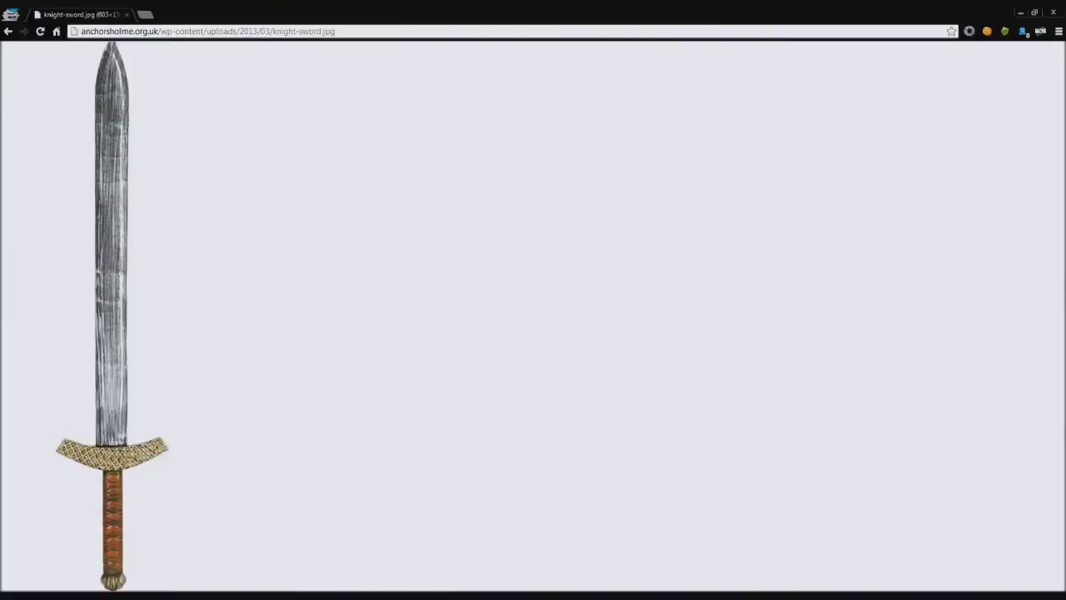
key(alt+Tab)
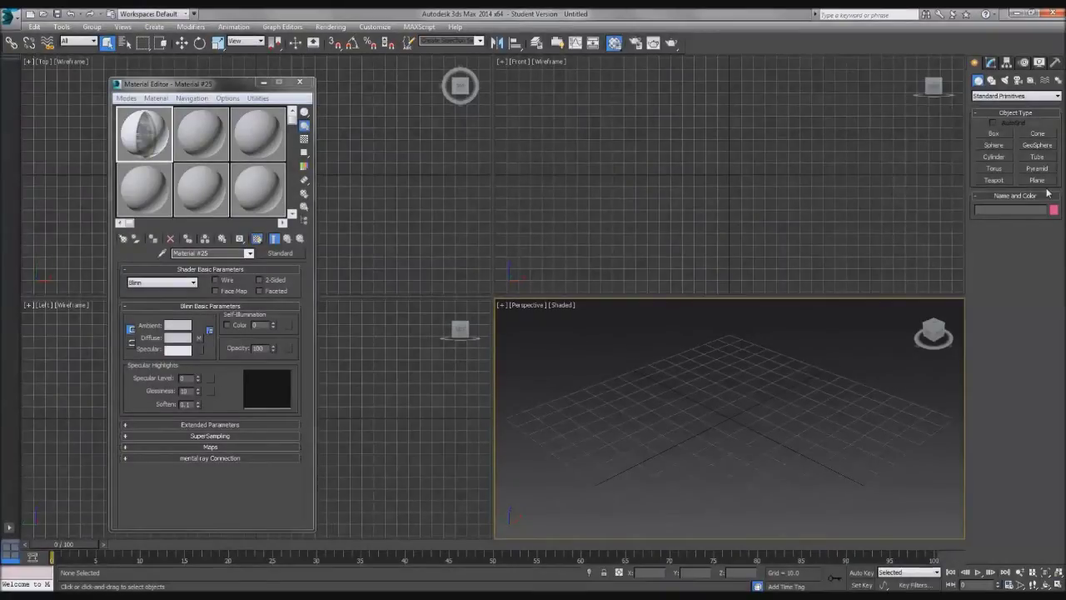
Step: Create a plane about 157.7 long and 139.2 wide in the Front view, with 1 length segment and 1 width segment
click(1039, 180)
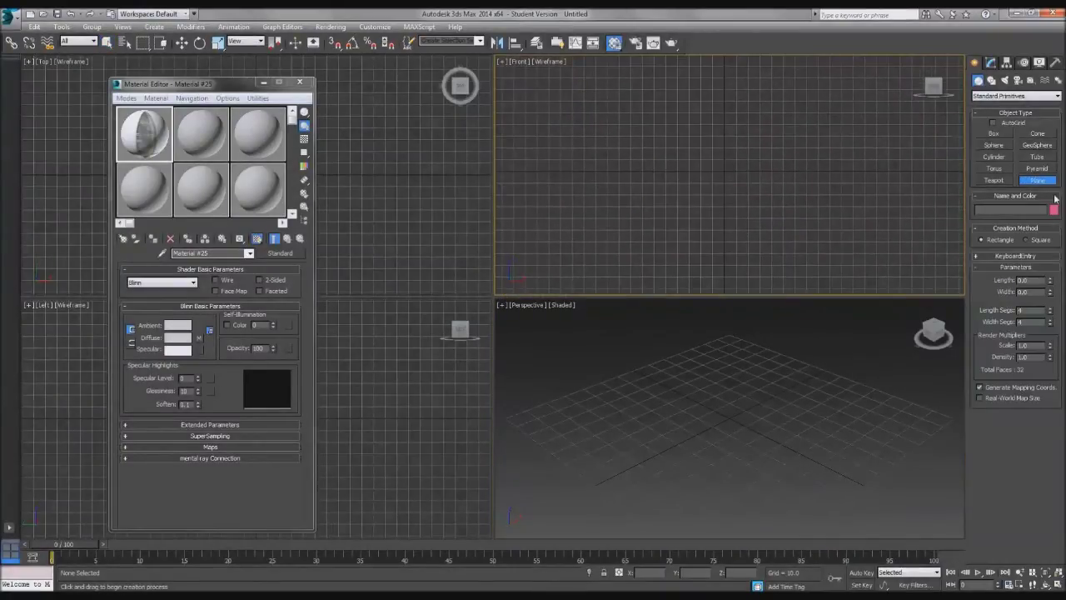
drag(789, 79, 626, 264)
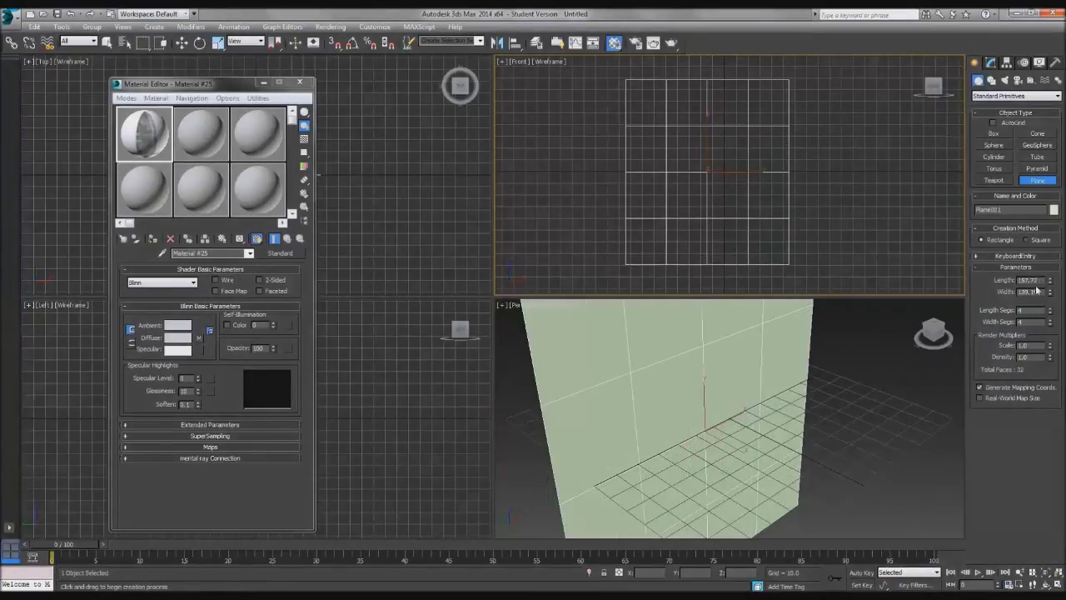
text(1)
key(Tab)
text(1)
key(Return)
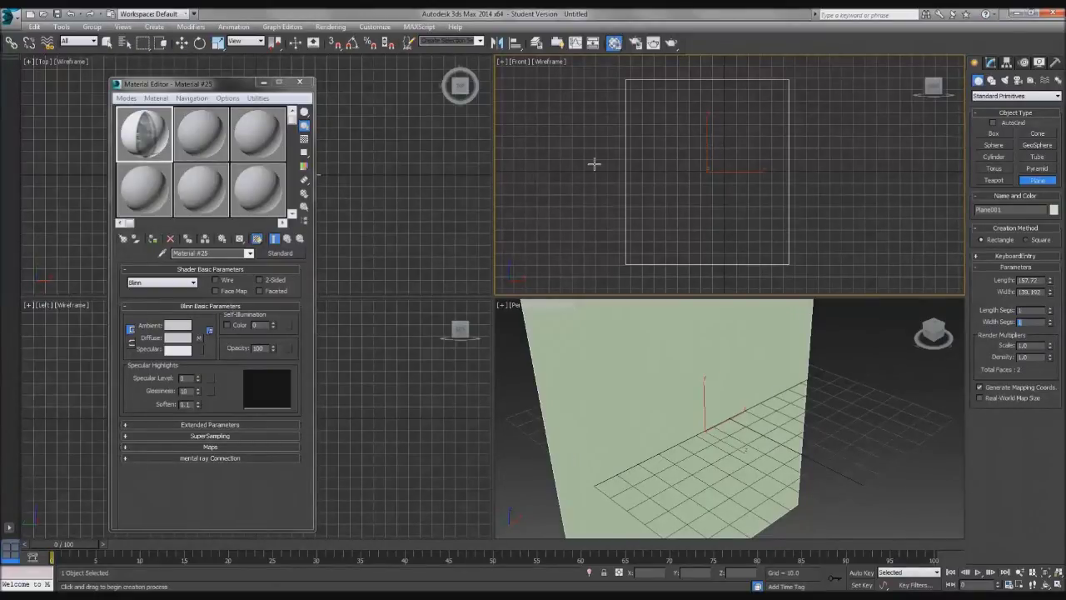
Step: Apply the sword image material from the first sample slot to the plane
drag(151, 131, 716, 412)
mouse_move(718, 412)
middle_down()
mouse_move(722, 380)
mouse_move(719, 430)
middle_up()
scroll(718, 387, down, 4)
scroll(718, 430, up, 2)
Step: Move the plane to the world origin by setting its X and Z positions to 0
click(181, 43)
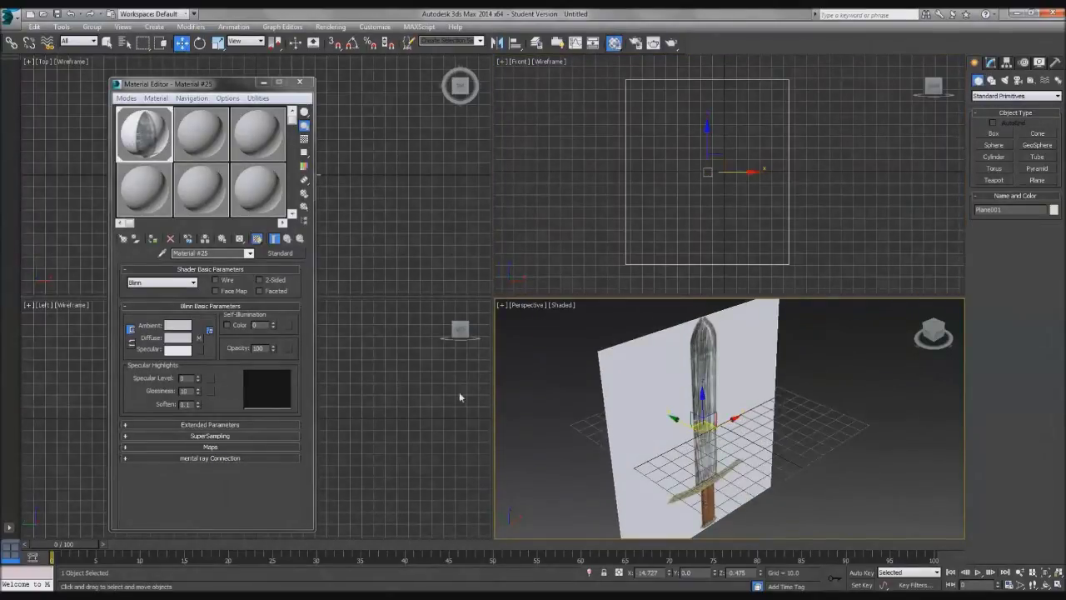
text(0)
key(Tab)
key(Tab)
text(0)
key(Return)
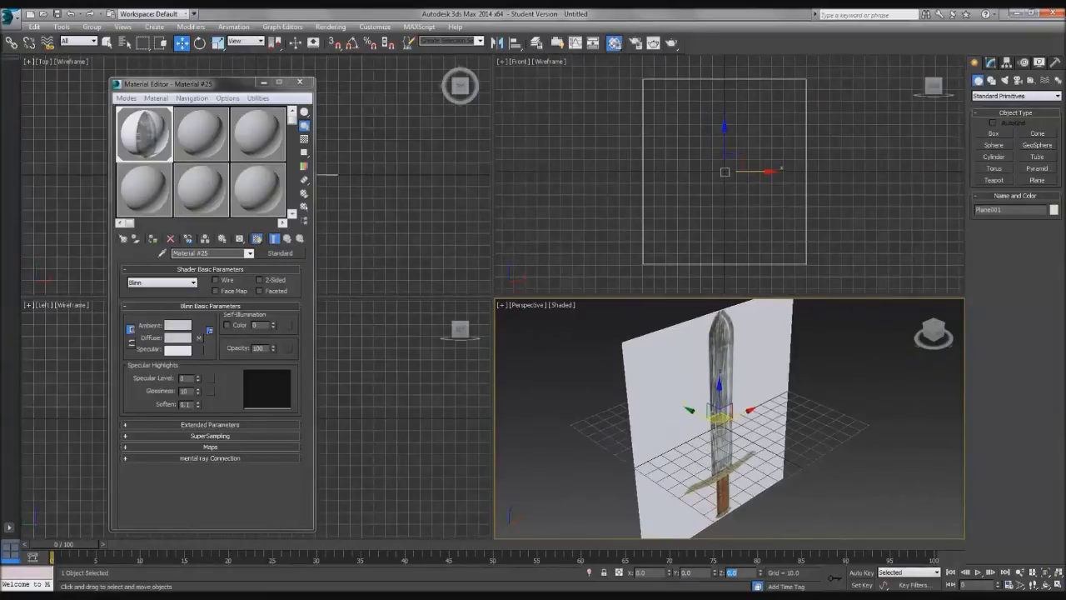
Step: Show the plane's editable parameters and look up the Sword image file's pixel dimensions in its file properties
click(895, 407)
alt+middle_drag(895, 407, 806, 400)
scroll(742, 419, up, 3)
mouse_move(744, 421)
middle_down()
mouse_move(747, 388)
mouse_move(733, 400)
mouse_move(737, 420)
middle_up()
click(727, 401)
click(990, 63)
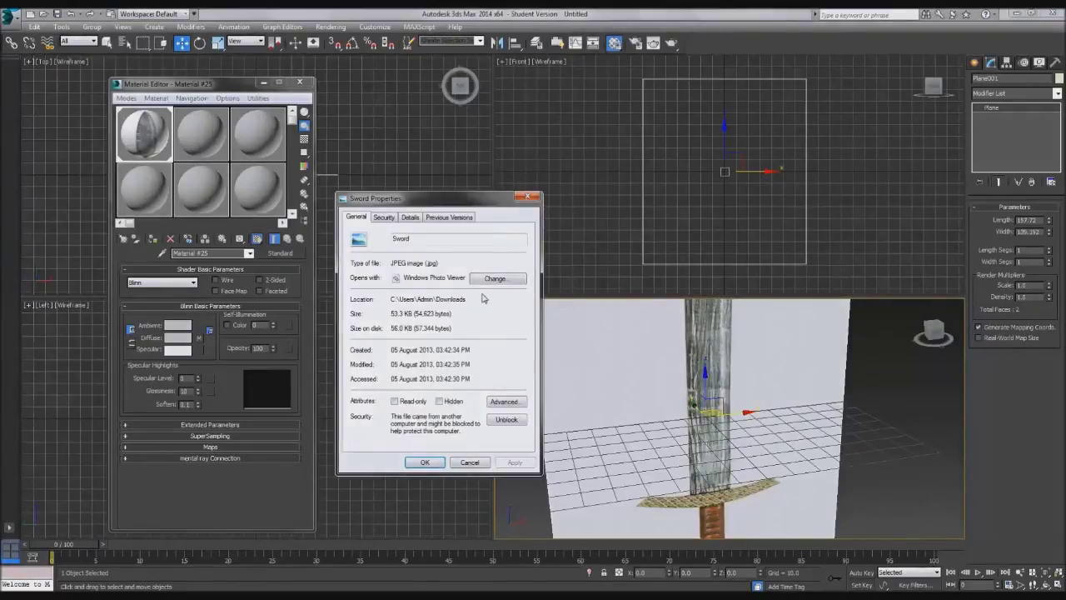
drag(409, 198, 372, 176)
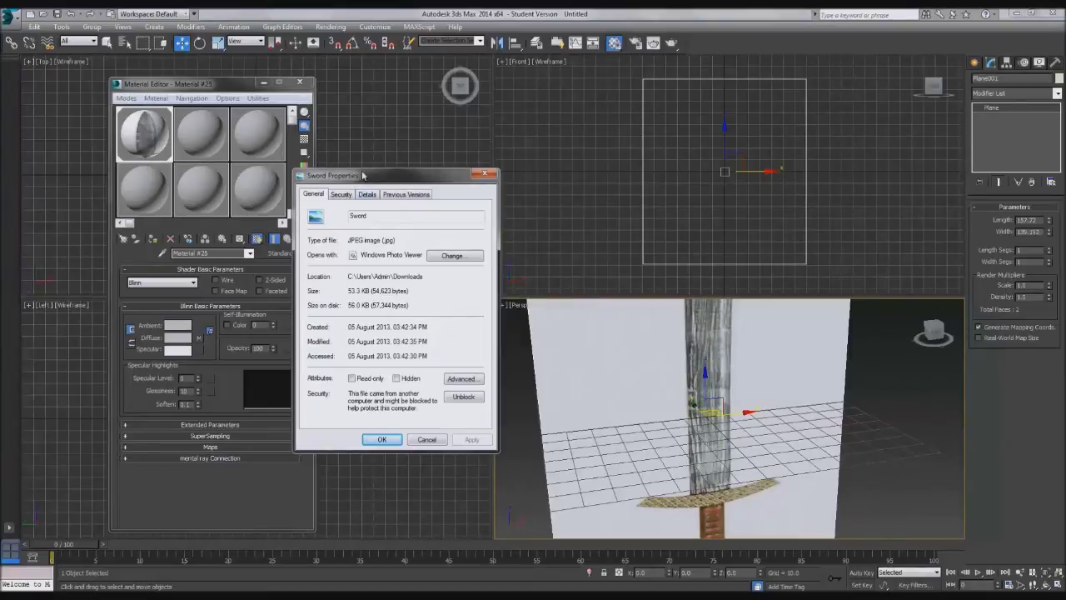
click(364, 194)
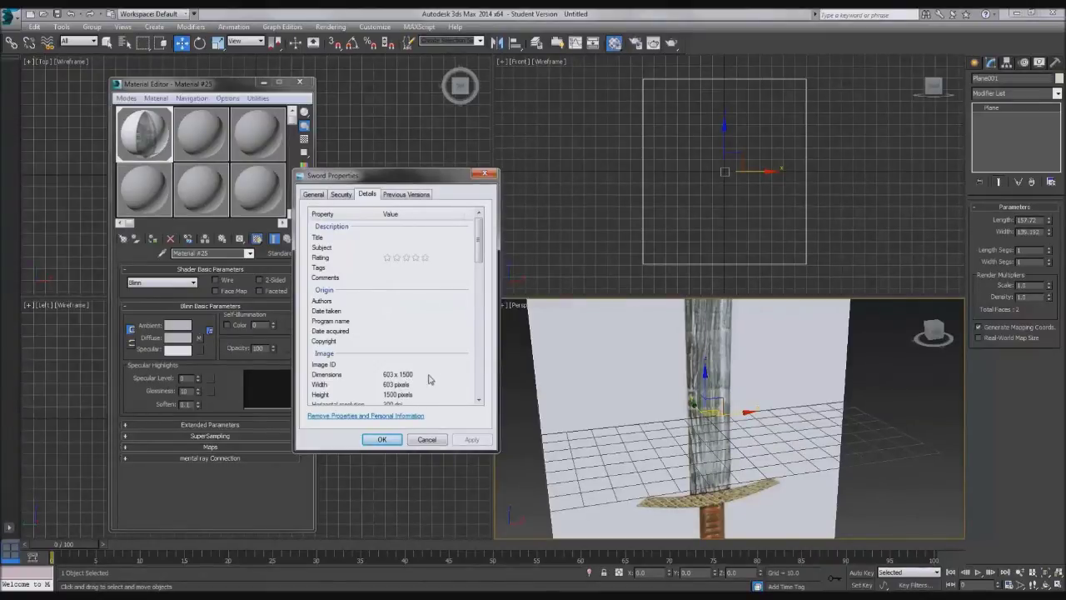
Step: Set the plane's length to 603 and its width to 1500
click(1035, 220)
drag(1035, 220, 895, 226)
text(30)
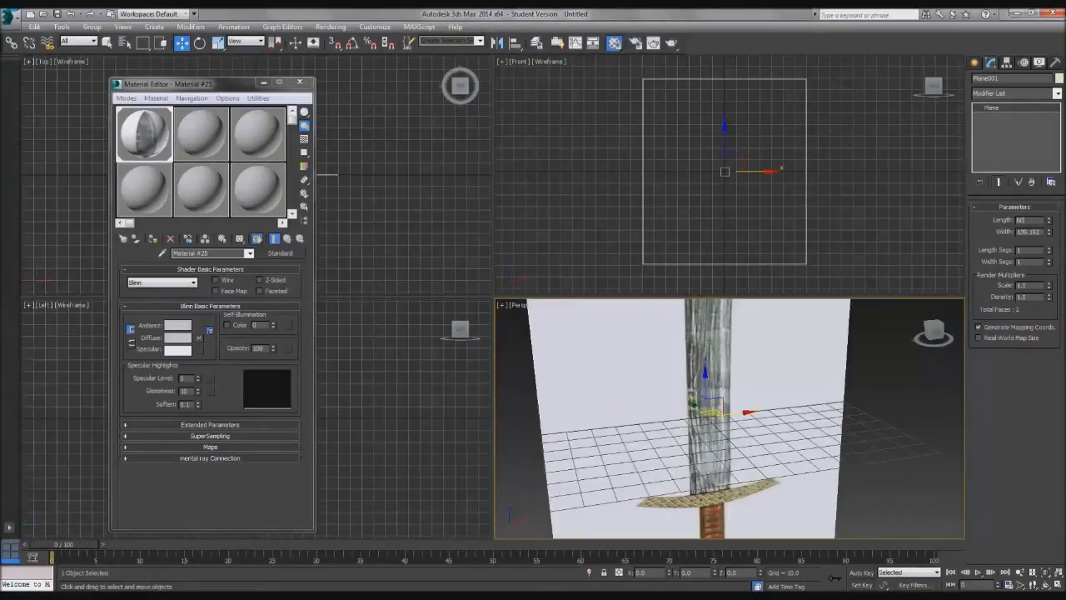
key(Tab)
text(1)
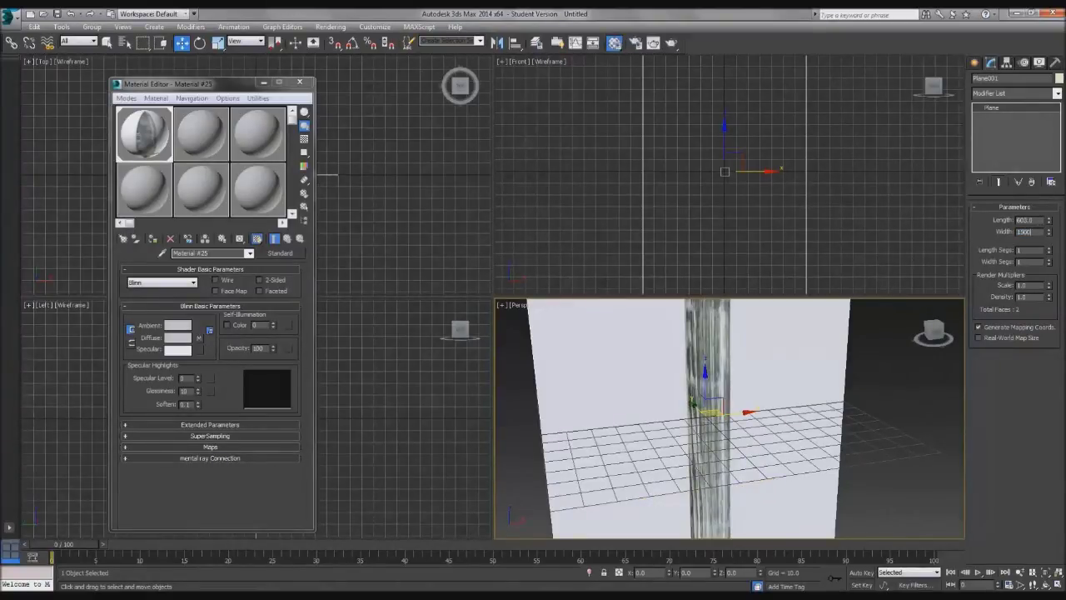
text(500)
key(Return)
scroll(751, 423, down, 5)
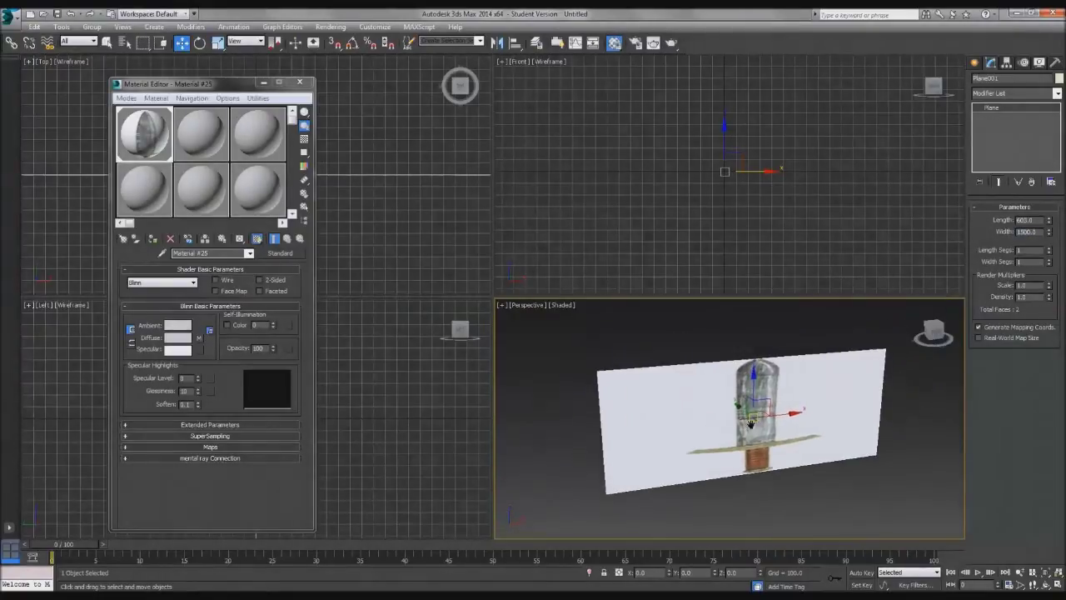
Step: Set the plane's width to 603 and its length to 1500 to match the image proportions
scroll(751, 423, up, 2)
double_click(1032, 231)
text(603)
key(Return)
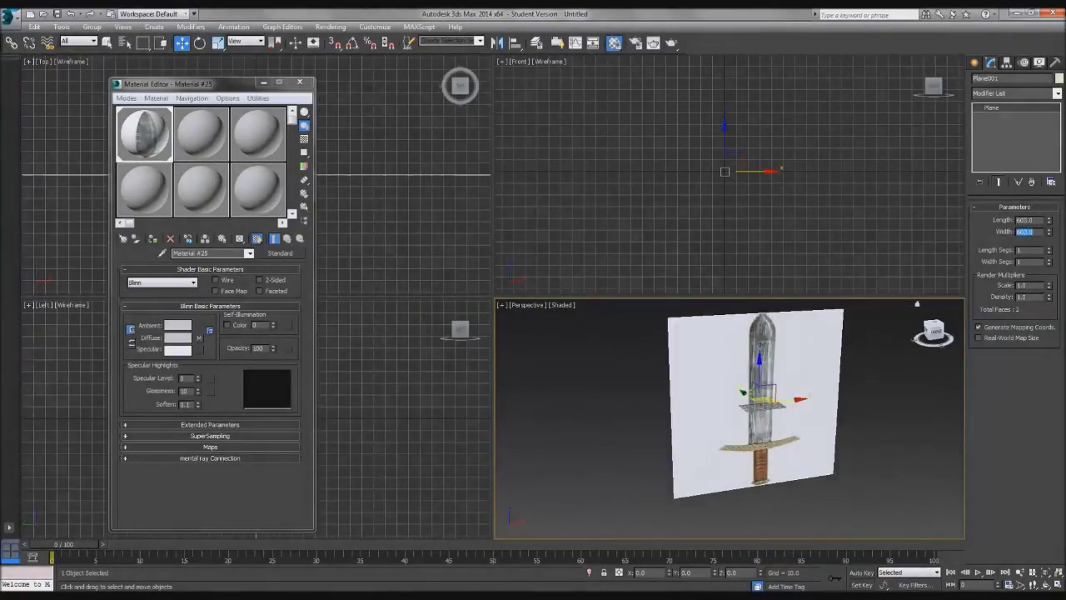
text(1500)
key(Return)
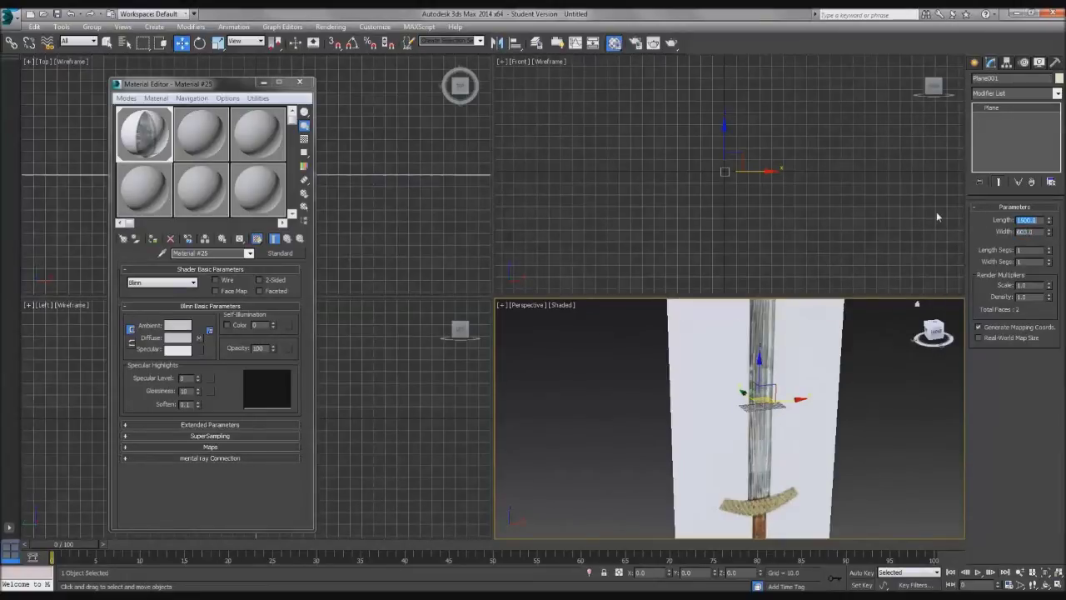
Step: Examine the sword's proportions on the resized plane from the blade tip to the pommel
scroll(700, 361, down, 2)
middle_drag(714, 366, 704, 400)
scroll(702, 400, up, 3)
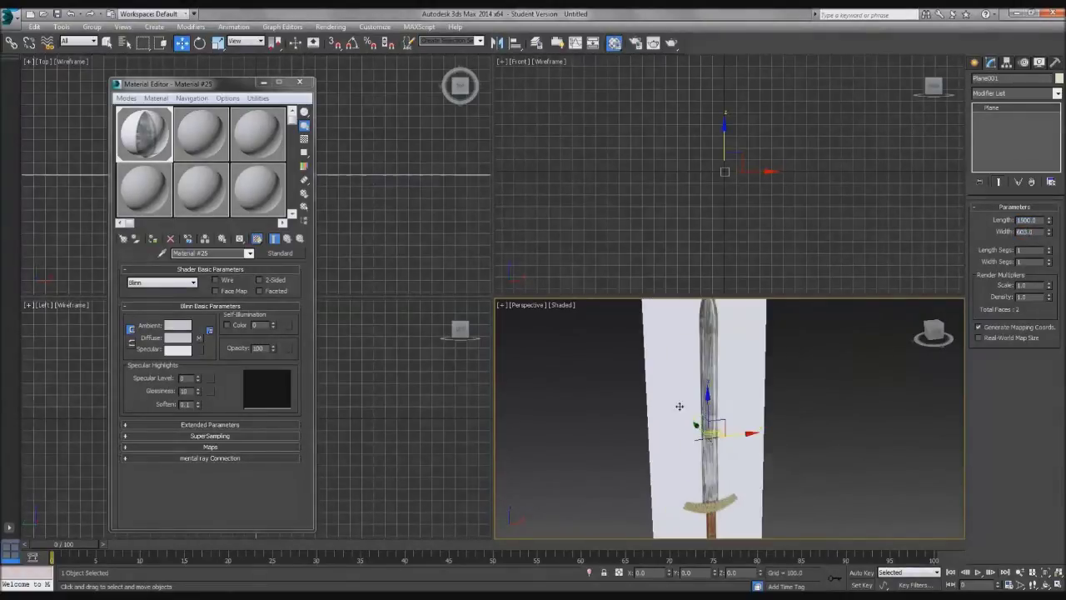
key(alt+Tab)
mouse_move(812, 478)
middle_down()
mouse_move(784, 438)
mouse_move(799, 492)
middle_up()
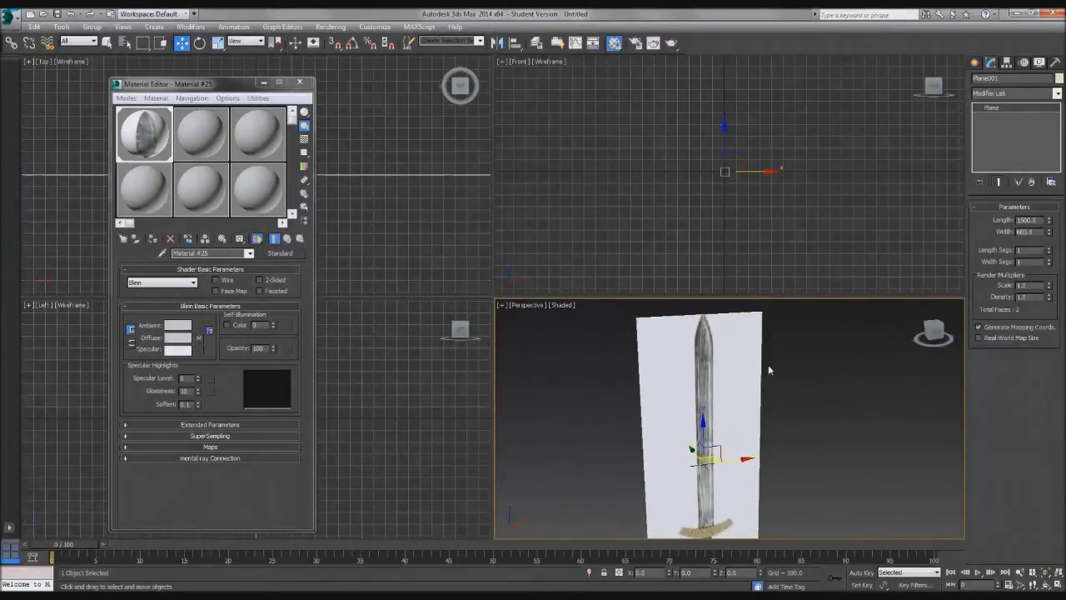
alt+middle_drag(698, 415, 708, 337)
scroll(700, 432, up, 4)
middle_drag(683, 460, 685, 477)
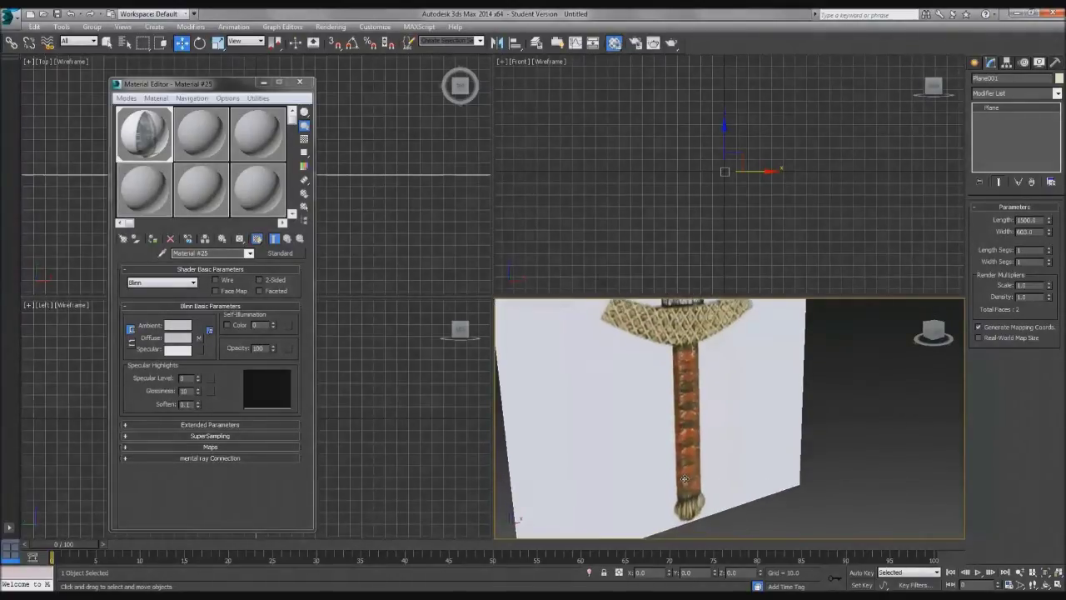
Step: Switch the Front view to Shaded display and frame the sword plane in it
right_click(620, 130)
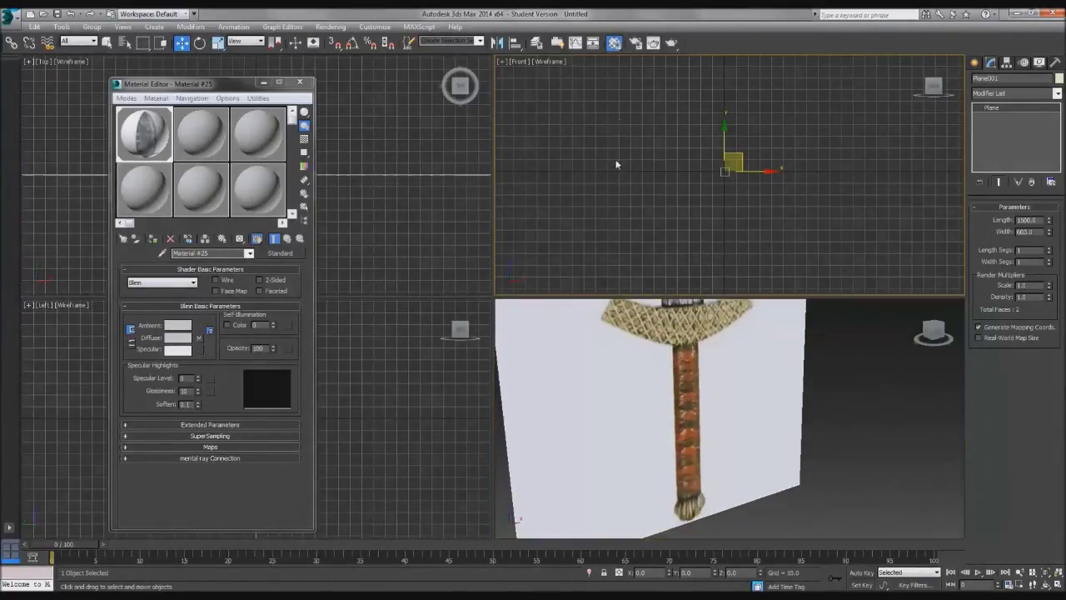
click(548, 62)
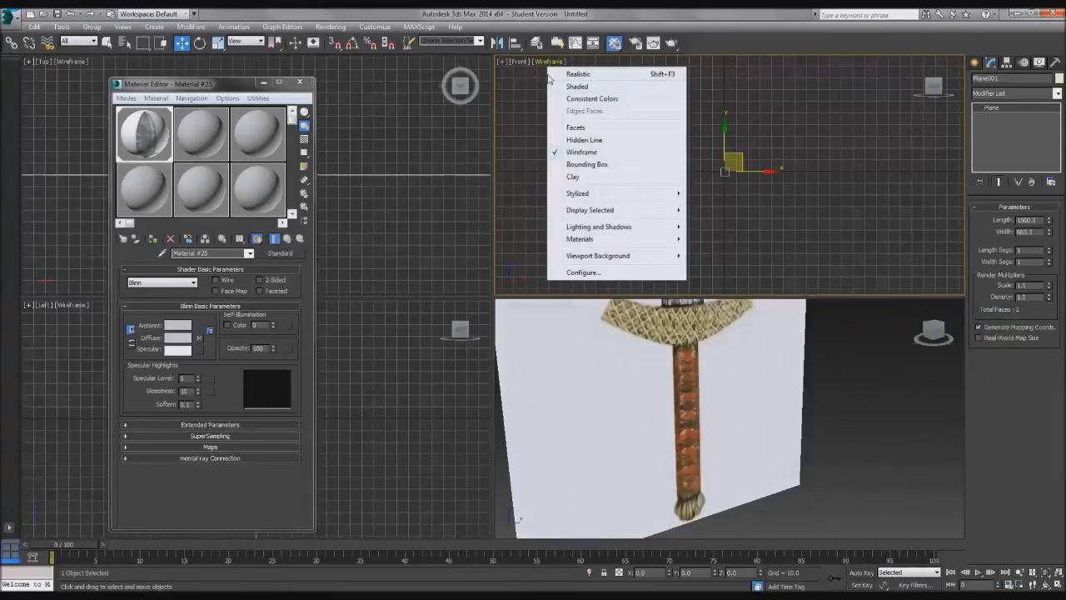
click(571, 85)
scroll(691, 172, down, 5)
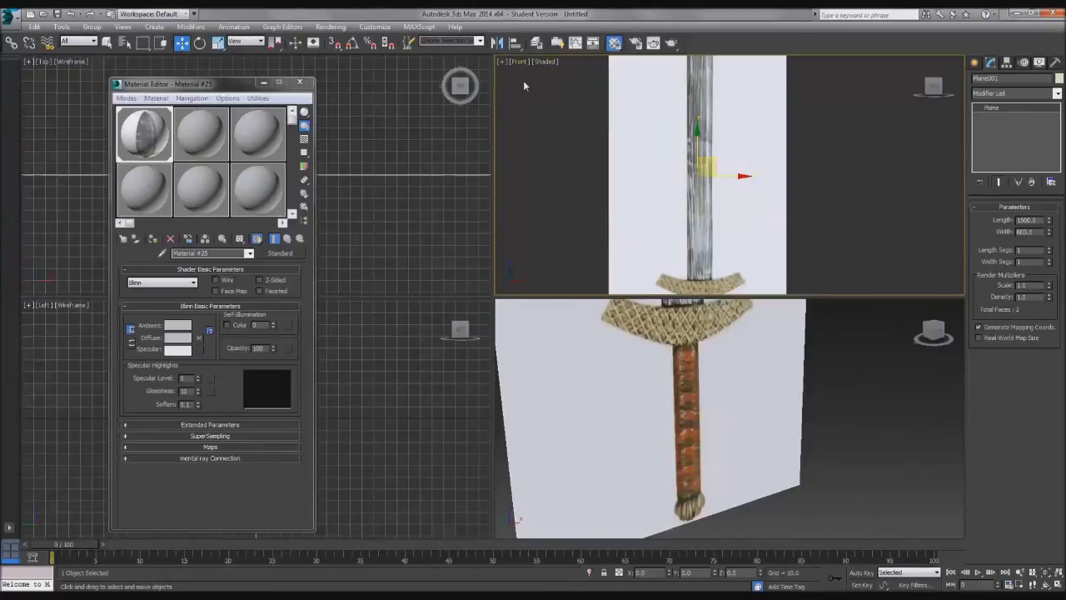
Step: Try moving the sword plane sideways along X in the Front view, and undo the move
middle_drag(734, 209, 708, 82)
middle_drag(727, 195, 774, 275)
drag(723, 128, 885, 127)
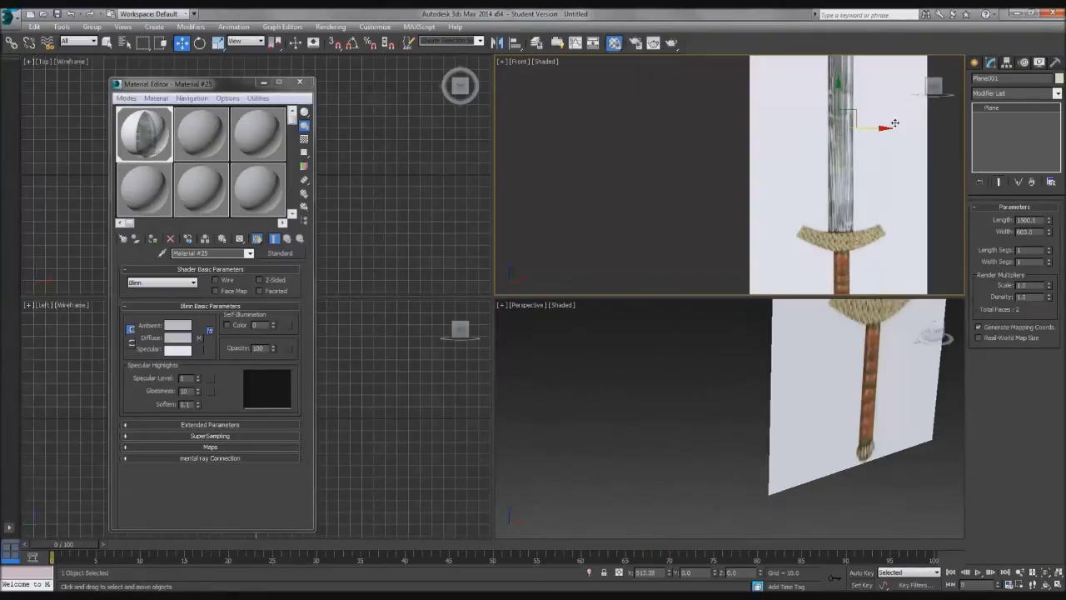
key(ctrl+z)
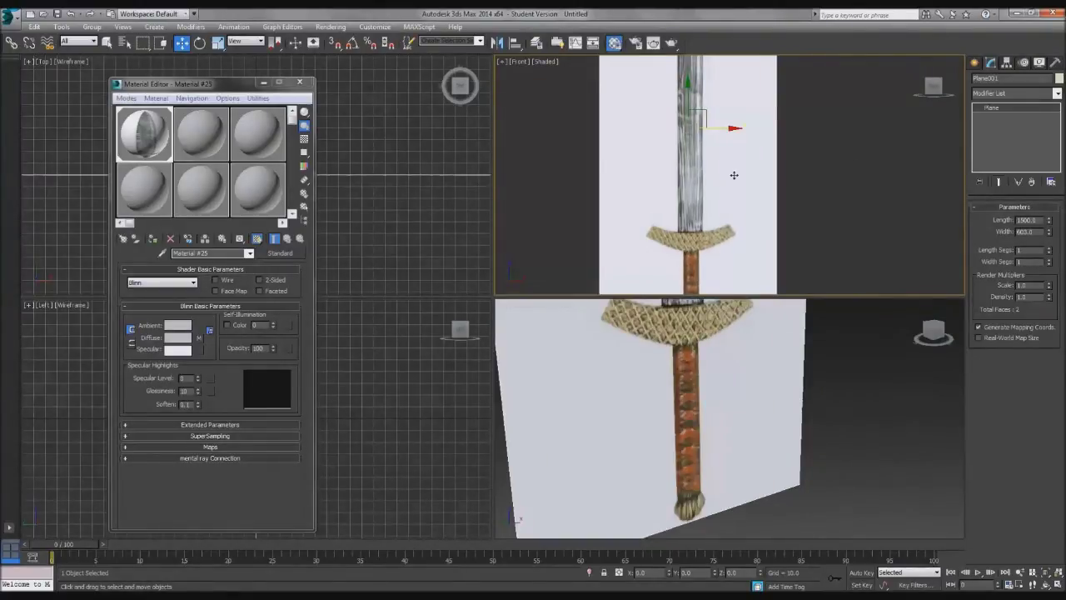
Step: Try freezing the sword plane with its default display properties, and unfreeze it again
right_click(691, 175)
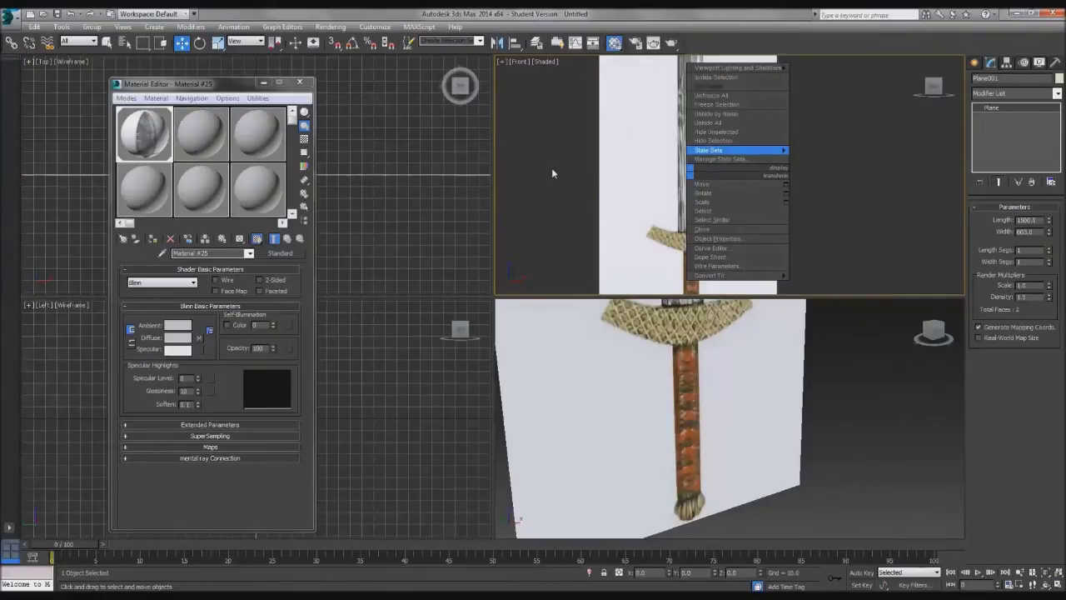
click(594, 172)
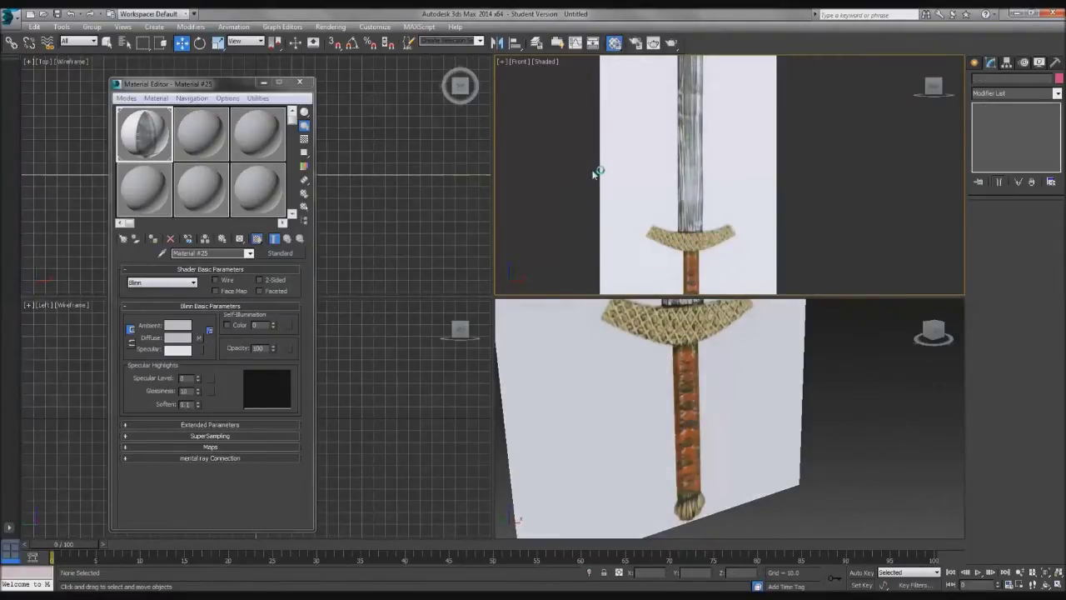
right_click(631, 172)
click(614, 124)
right_click(616, 129)
click(631, 55)
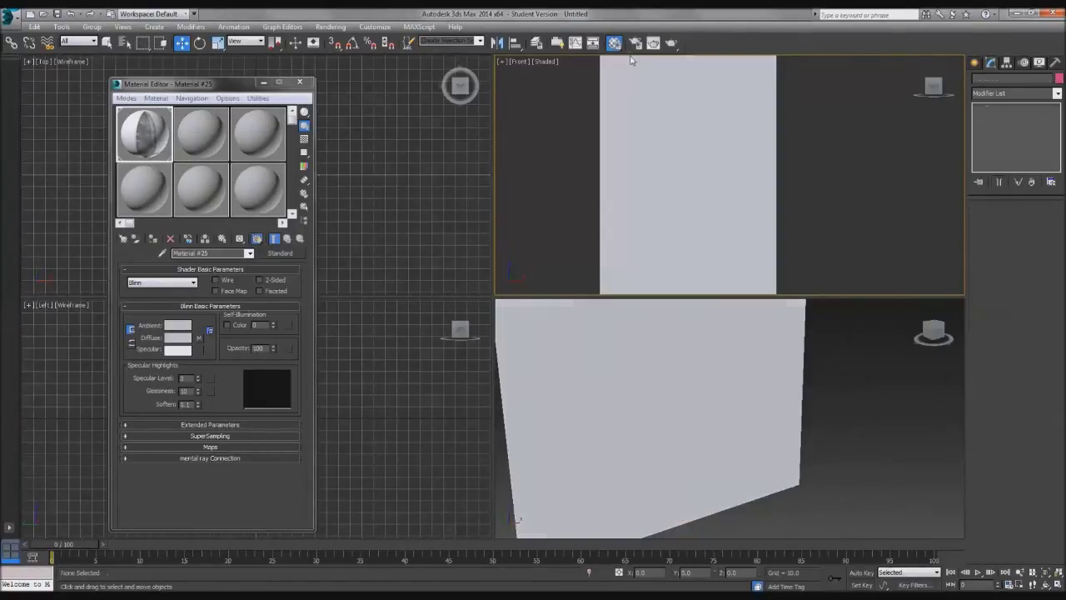
Step: Turn off Show Frozen in Gray in the sword plane's object properties
click(677, 172)
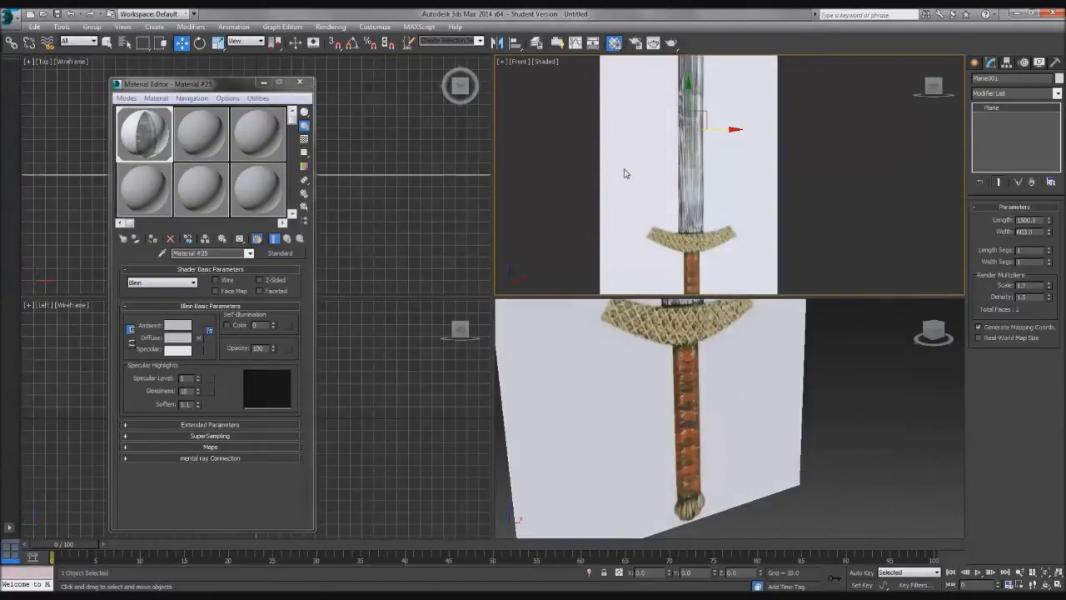
right_click(624, 168)
click(633, 239)
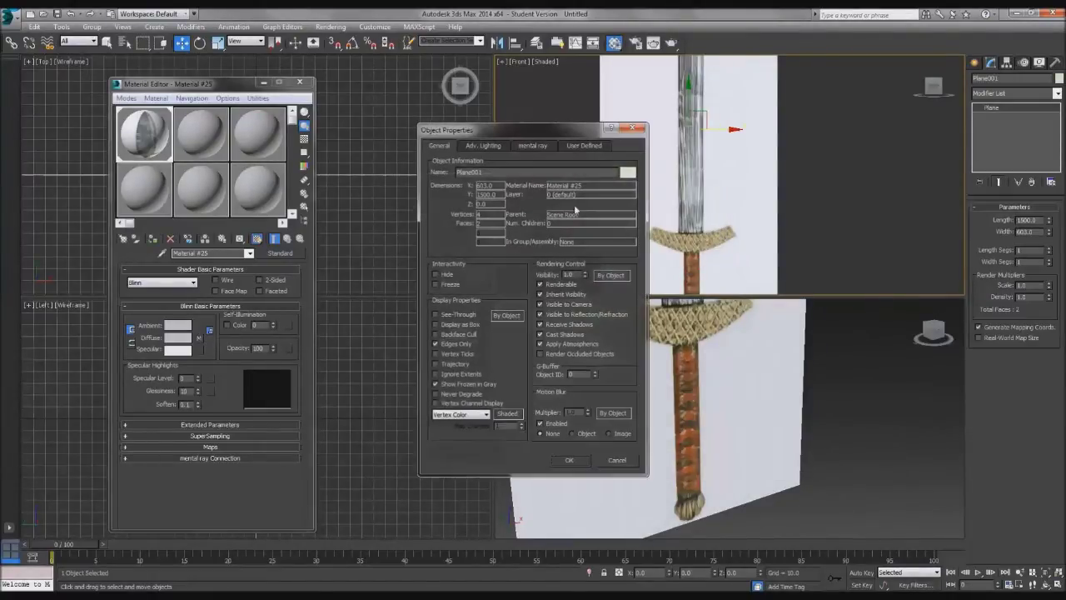
drag(499, 129, 512, 95)
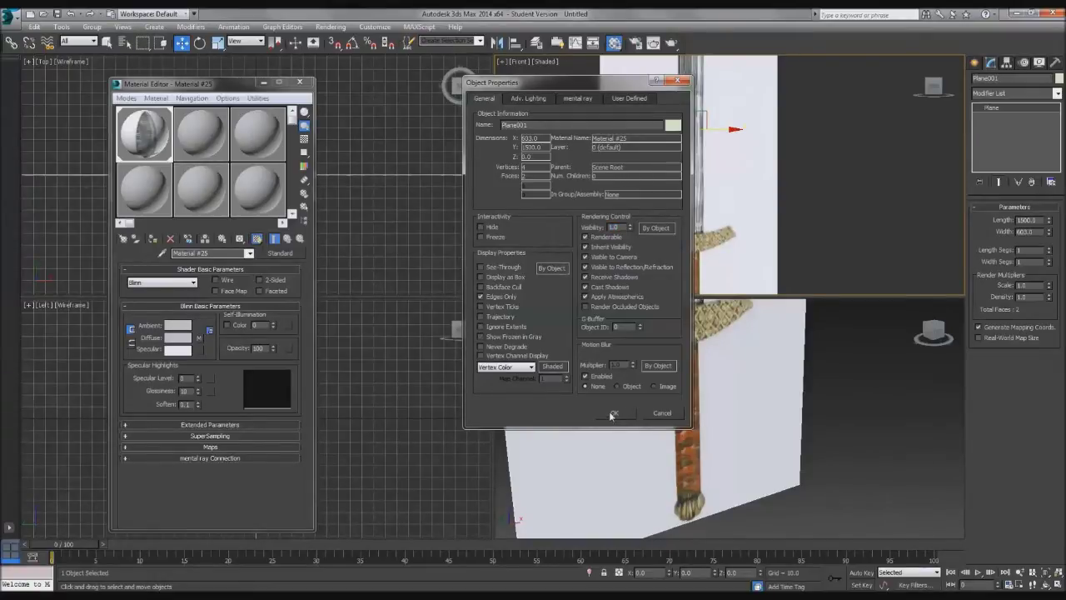
click(613, 414)
Step: Freeze the sword plane so it serves as a fixed modelling reference
right_click(652, 219)
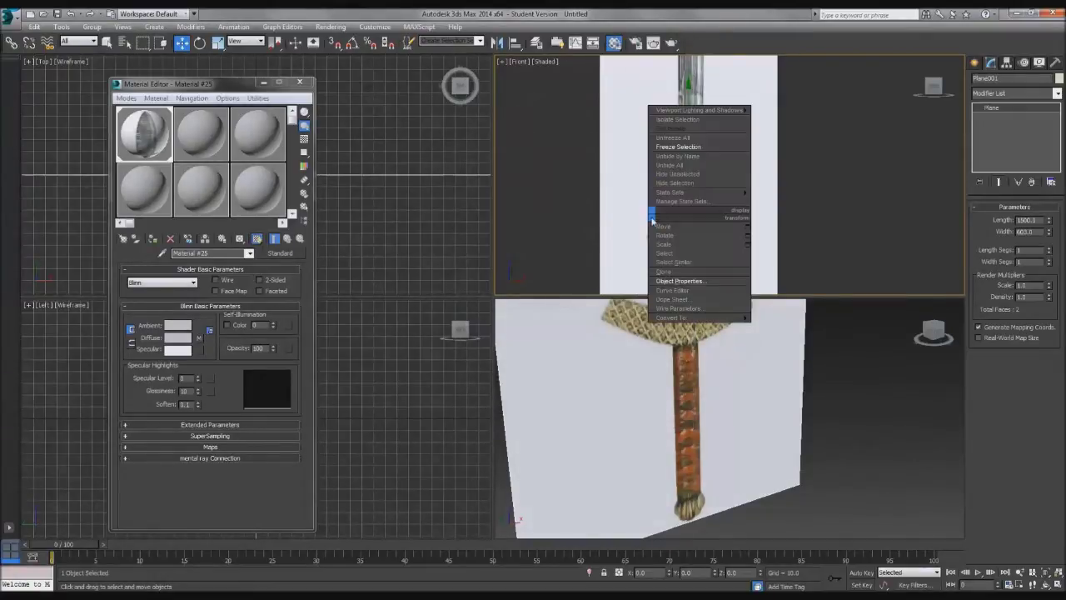
click(679, 147)
middle_drag(684, 170, 689, 124)
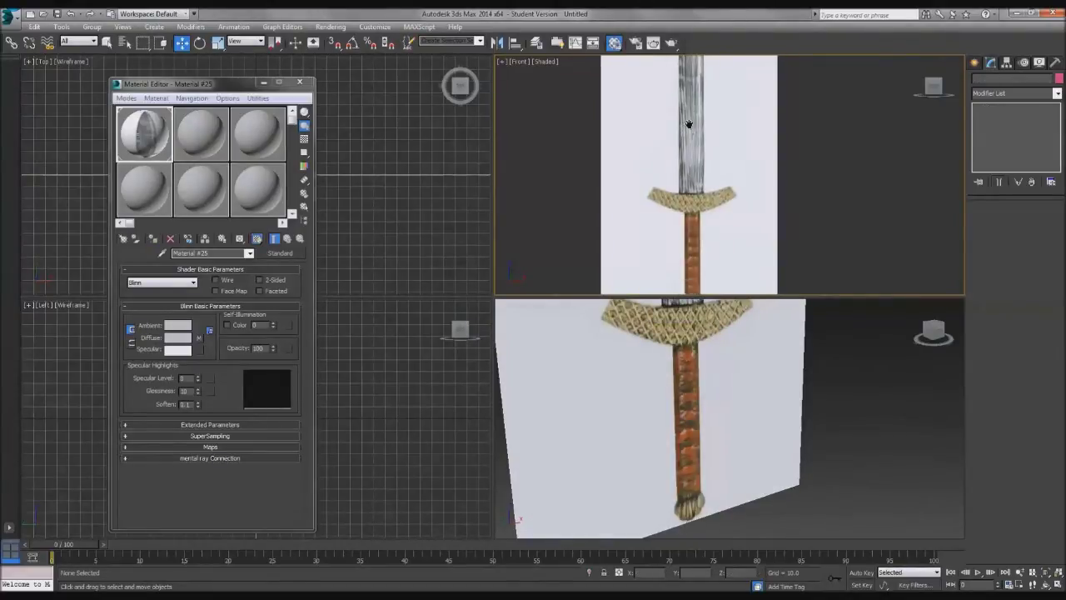
Step: Activate the Cylinder primitive and close the Material Editor to clear the viewports
right_click(618, 157)
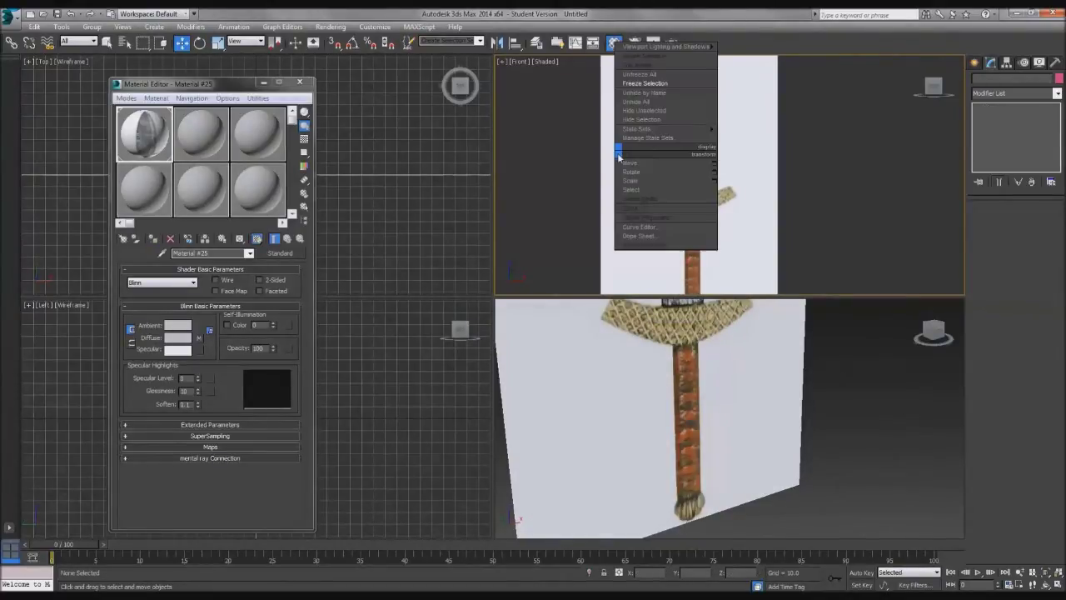
click(792, 159)
click(976, 64)
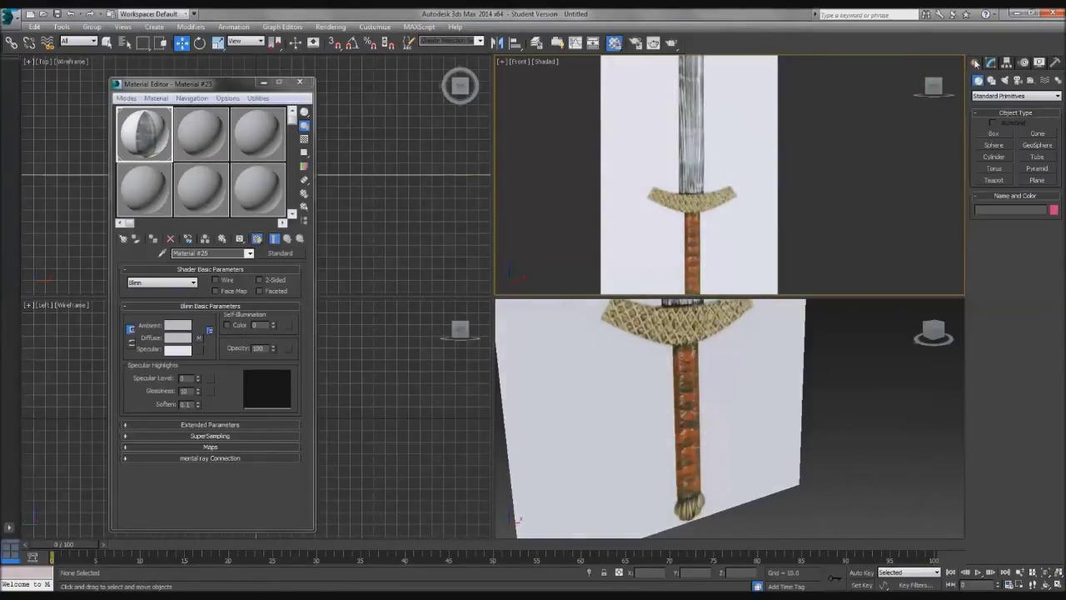
click(994, 157)
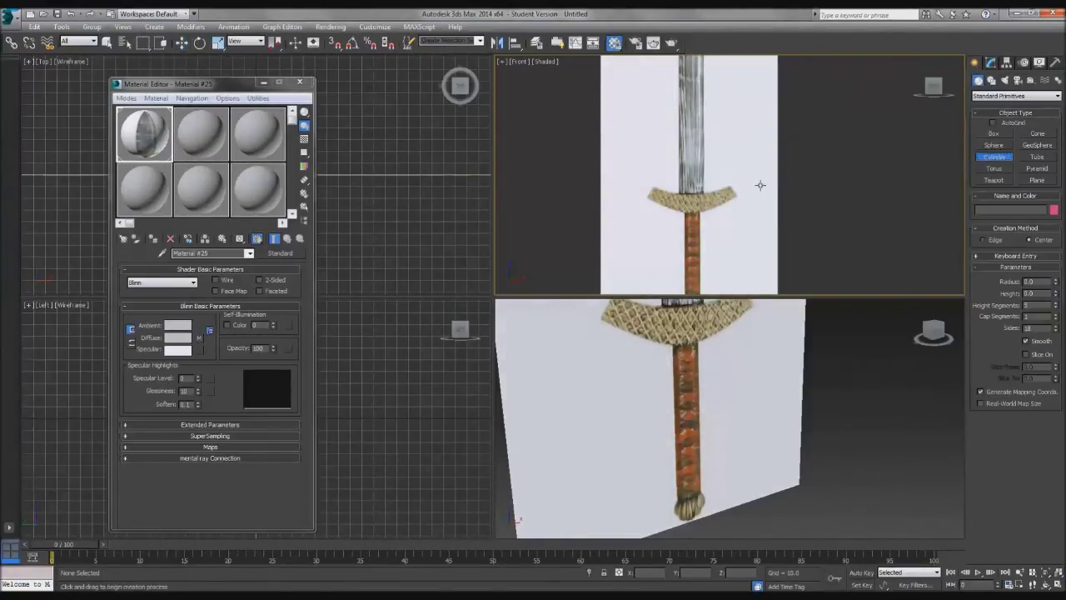
click(300, 82)
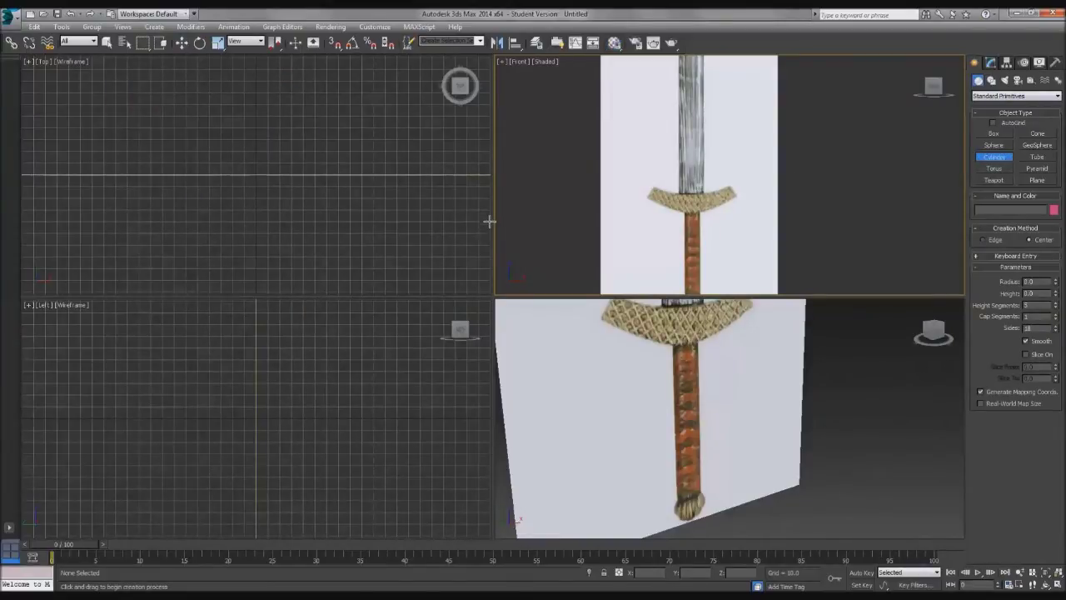
Step: Change the Top viewport to a Perspective view with Shaded display
click(333, 189)
key(p)
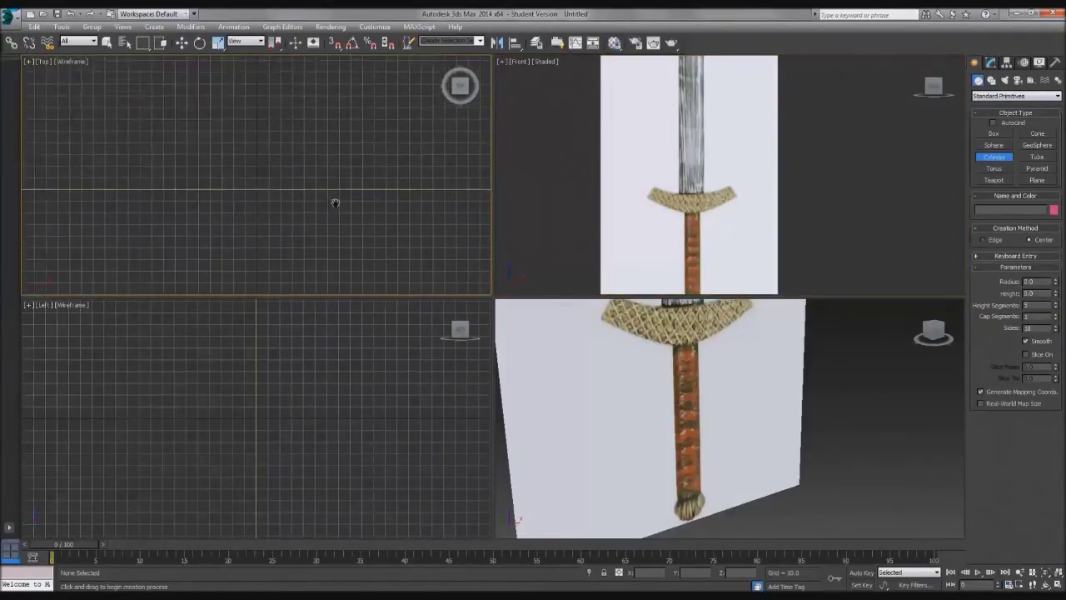
alt+middle_drag(304, 266, 312, 222)
click(95, 63)
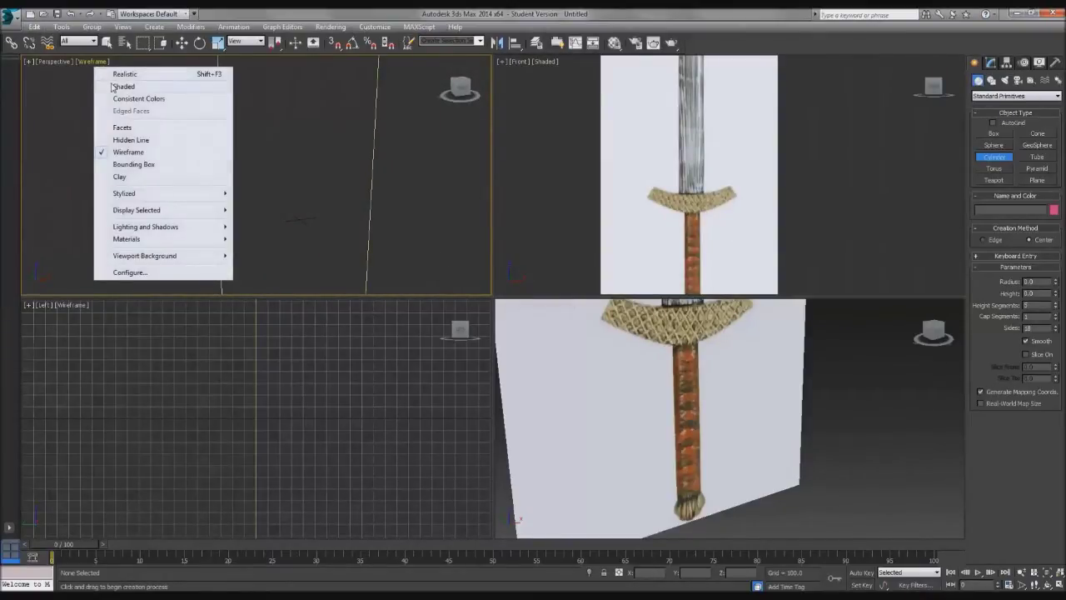
click(110, 84)
Step: Enlarge the upper two viewports by shrinking the lower pair, and frame the sword's grip and pommel
drag(517, 296, 517, 530)
middle_drag(283, 264, 268, 236)
middle_drag(689, 263, 669, 229)
scroll(723, 249, up, 5)
scroll(666, 267, up, 2)
scroll(246, 281, up, 8)
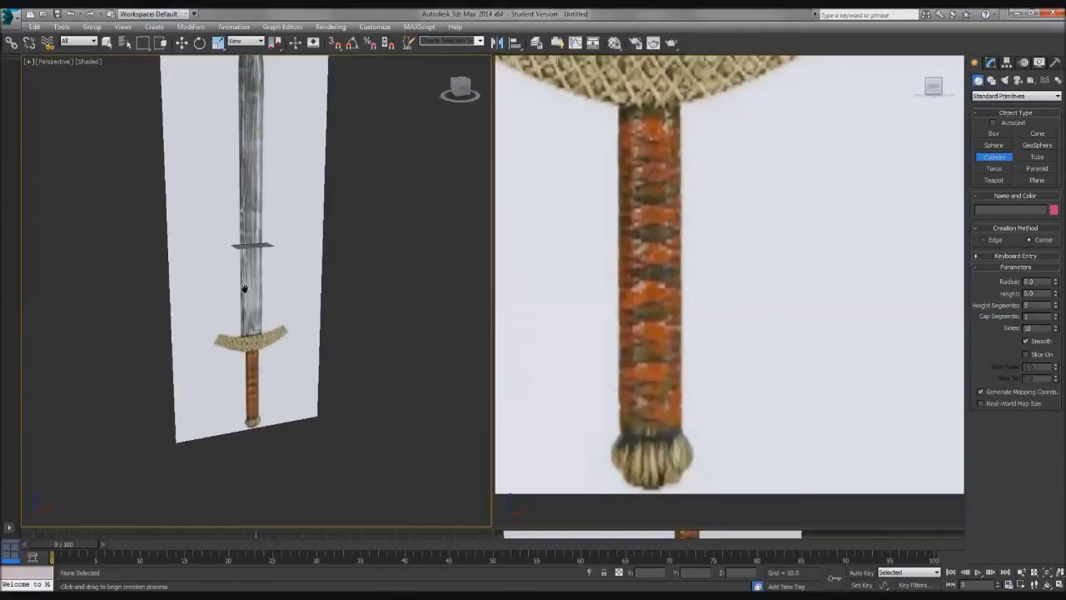
alt+middle_drag(341, 353, 347, 364)
scroll(315, 353, up, 4)
middle_drag(253, 381, 284, 425)
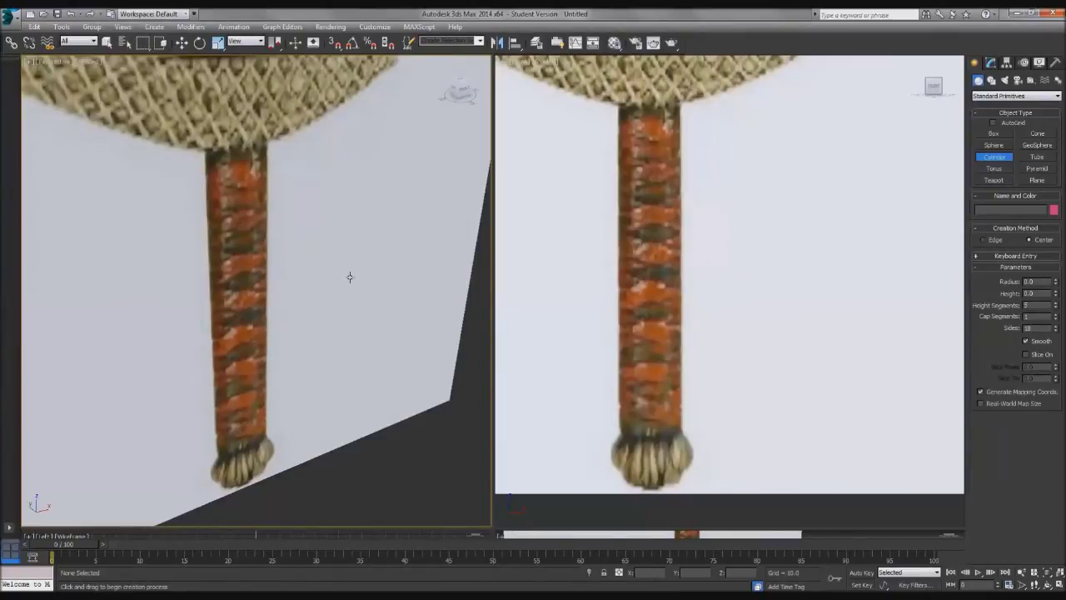
scroll(371, 325, down, 6)
middle_drag(357, 338, 333, 331)
Step: Create a cylinder at the origin in the Top view, about 4.21 in radius and 4.45 high
key(t)
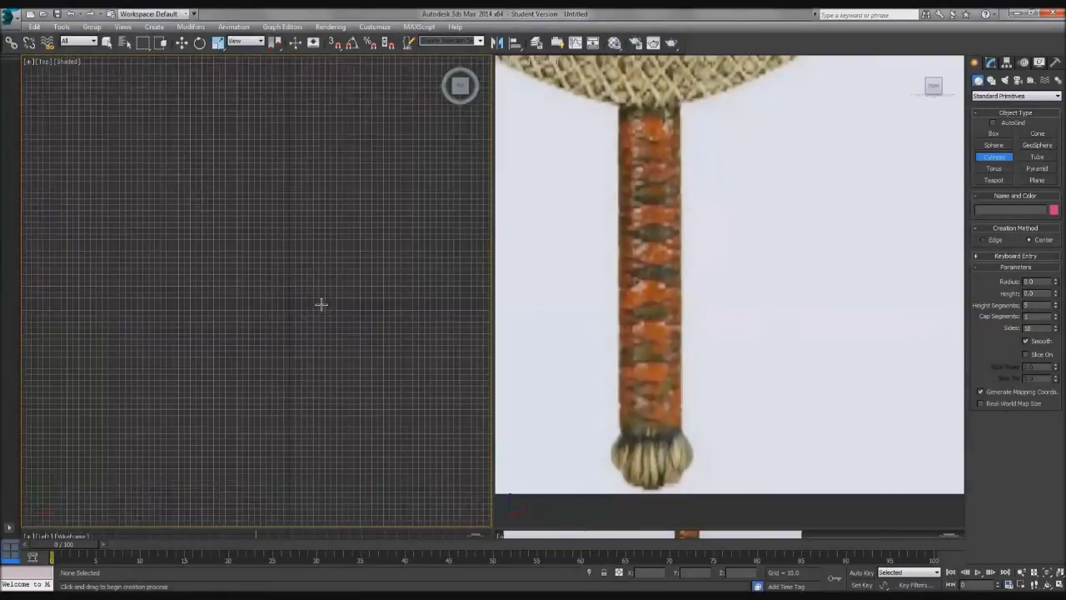
scroll(285, 304, up, 5)
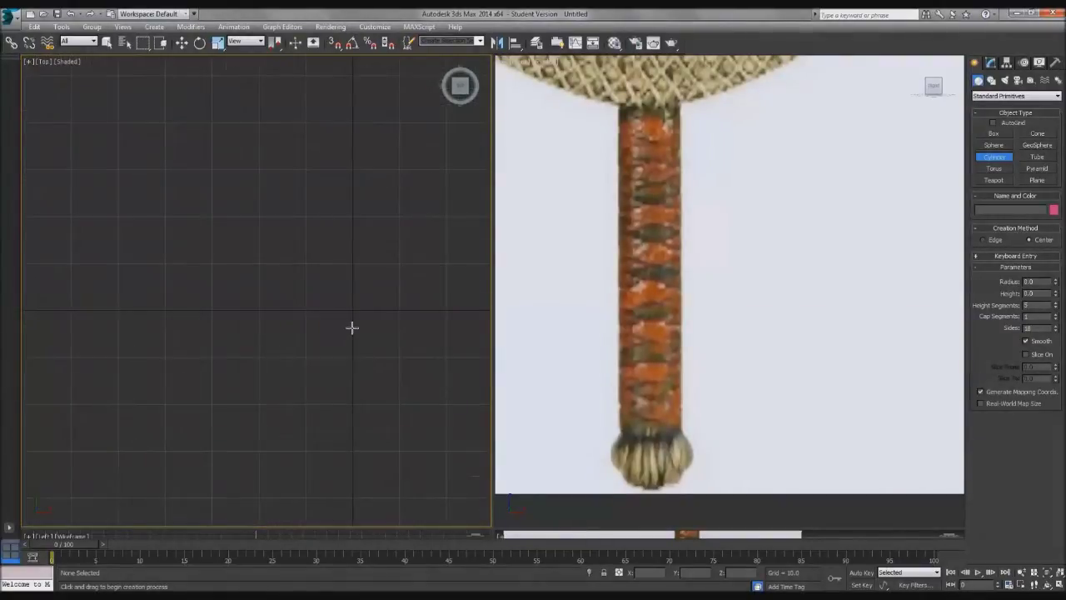
scroll(283, 300, up, 4)
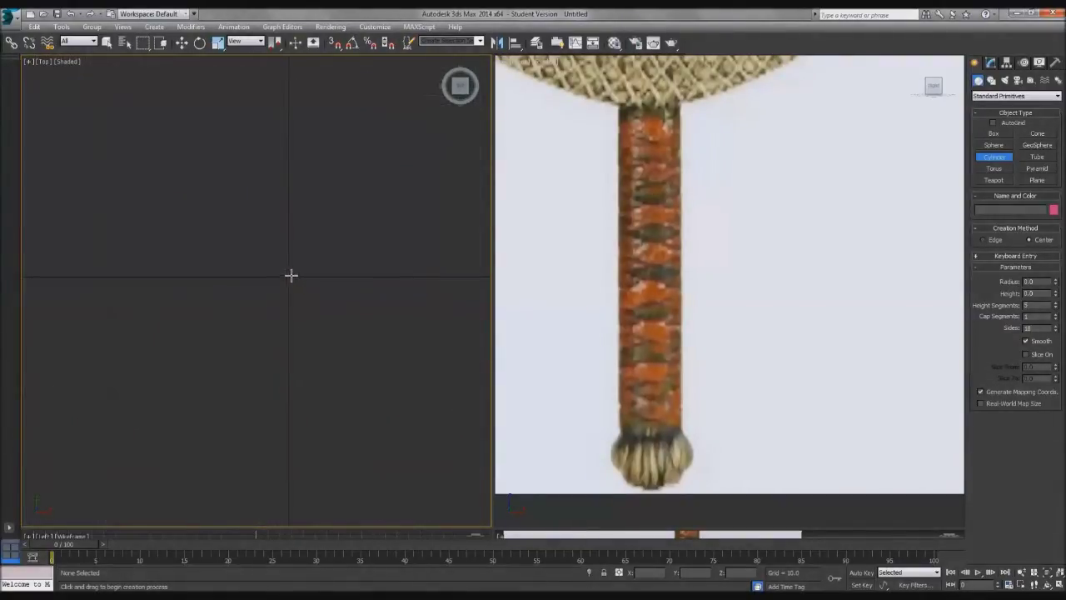
drag(288, 276, 218, 174)
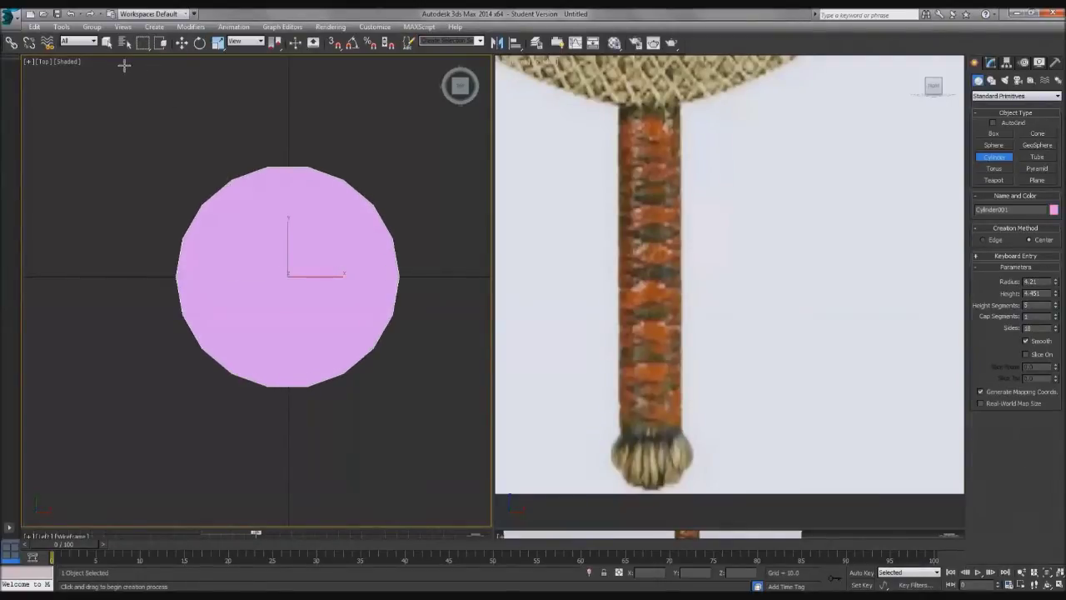
Step: Move the small cylinder down from the blade onto the sword's grip in the Front view
key(p)
alt+middle_drag(331, 350, 327, 222)
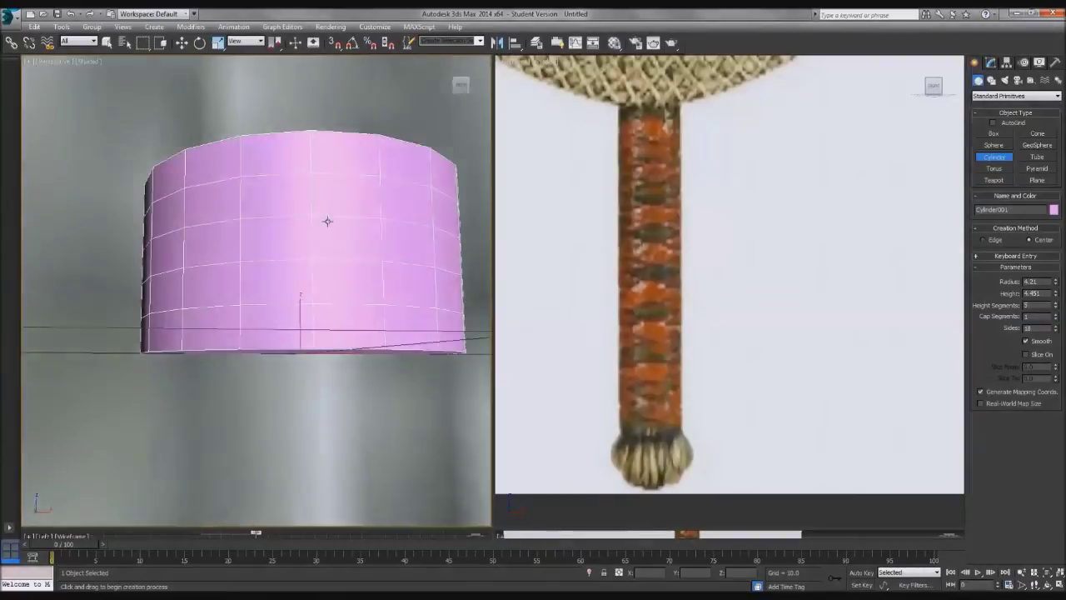
scroll(326, 231, down, 10)
scroll(245, 222, down, 5)
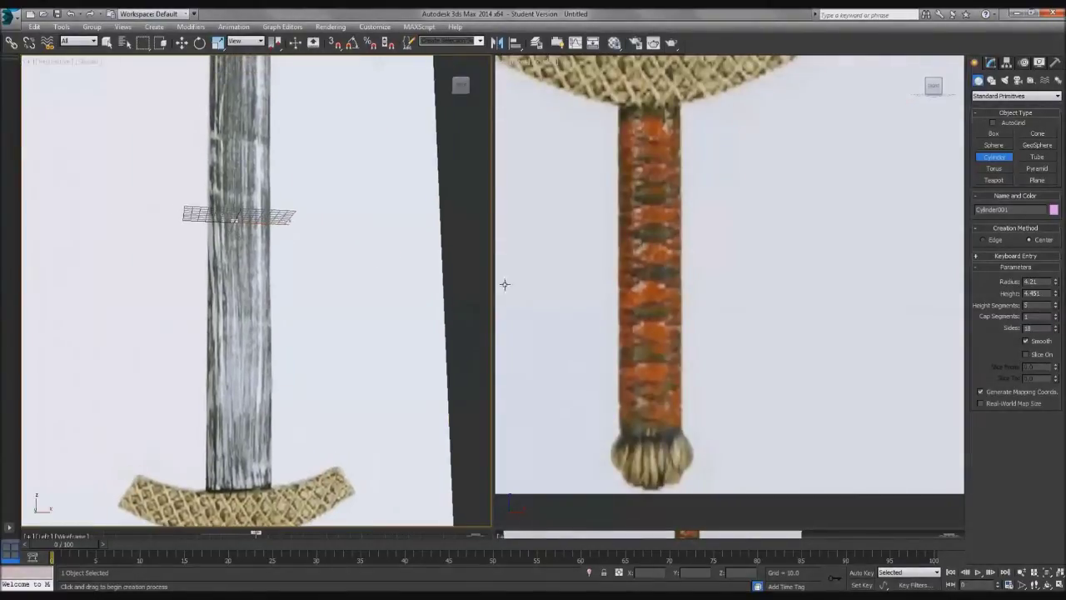
scroll(634, 287, down, 8)
scroll(634, 288, up, 4)
click(182, 42)
drag(738, 261, 738, 436)
middle_drag(750, 446, 718, 304)
scroll(718, 304, up, 2)
scroll(717, 304, up, 4)
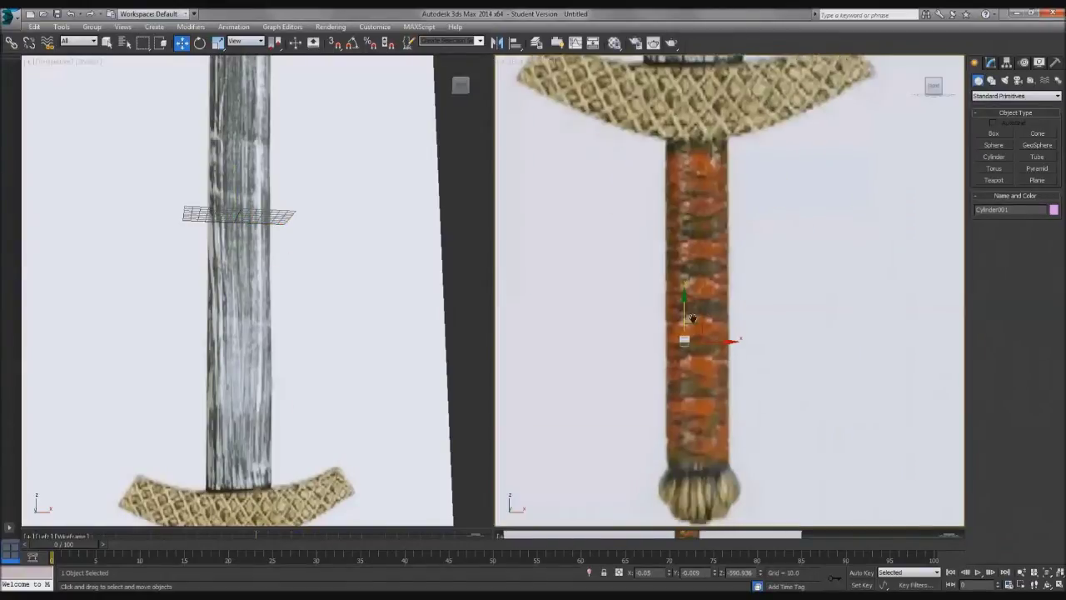
scroll(634, 301, up, 1)
Step: Enlarge the transform gizmo and scale the cylinder up uniformly to roughly the grip's width
click(218, 43)
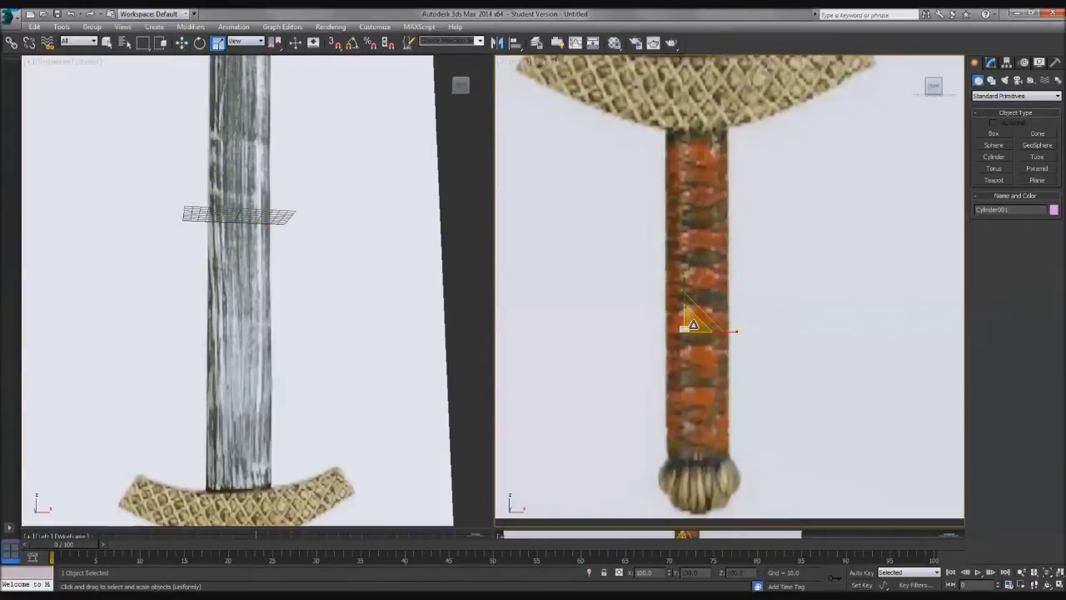
click(991, 64)
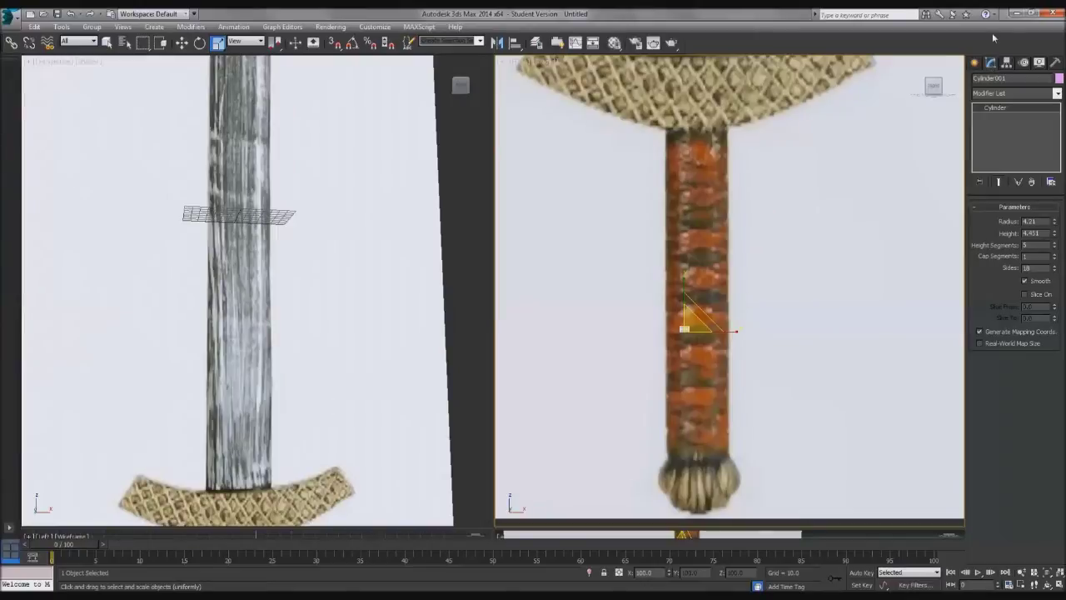
key(=)
key(=)
key(=)
key(=)
key(=)
key(=)
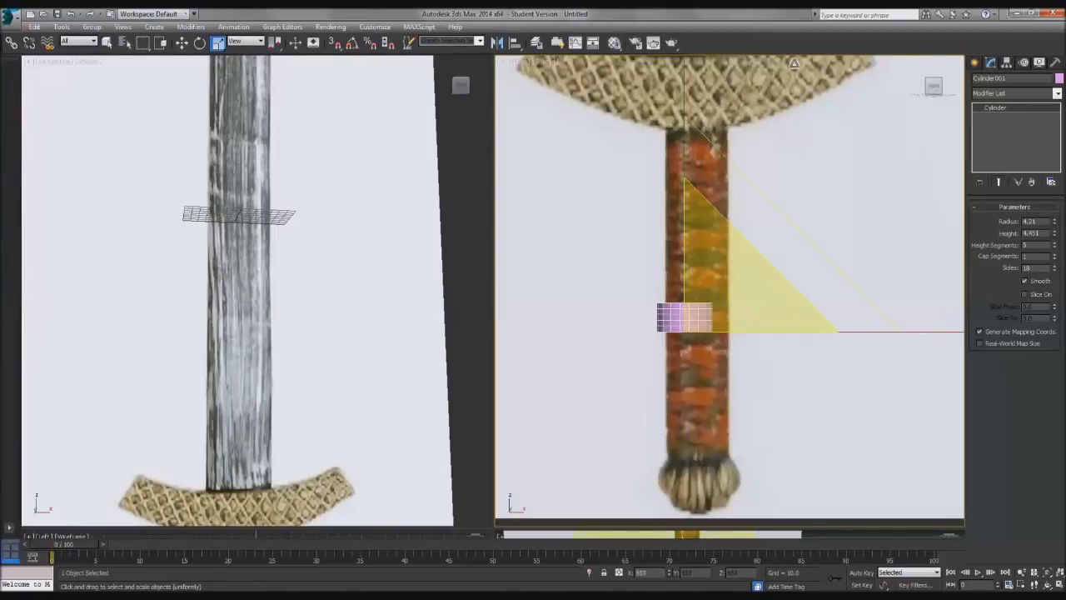
Step: Move the cylinder to the grip's lower end and scale it to about 619% in X and Y and 6936% in Z
key(w)
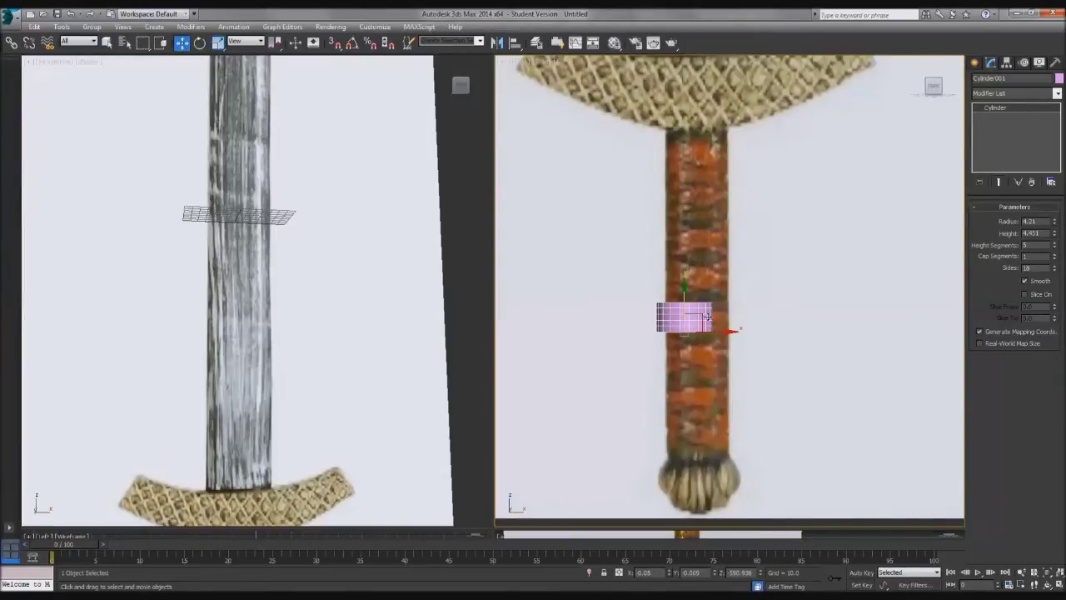
drag(698, 316, 708, 441)
click(217, 43)
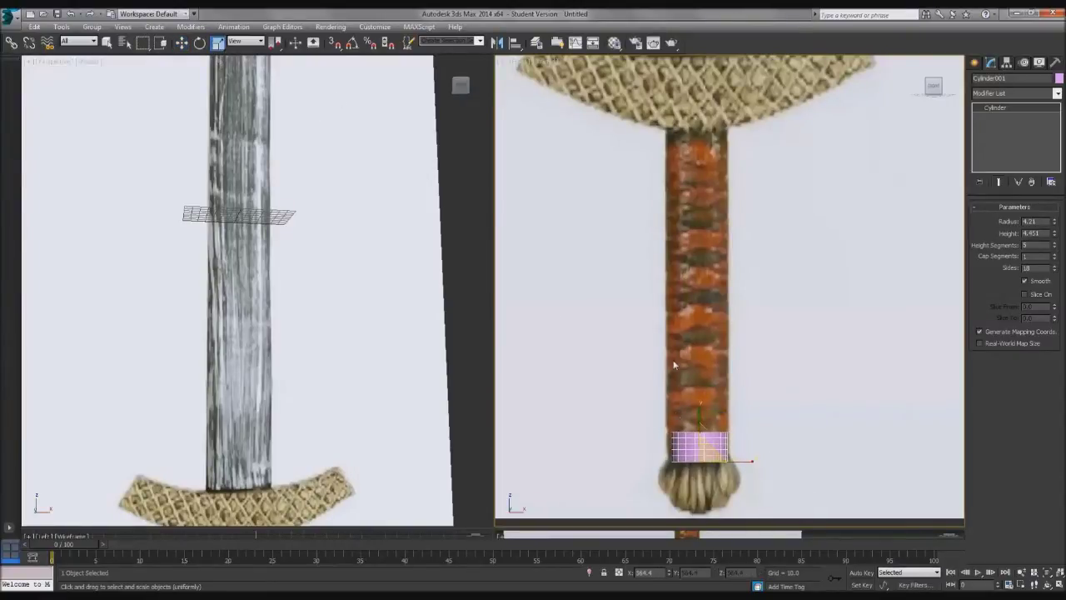
drag(705, 454, 718, 12)
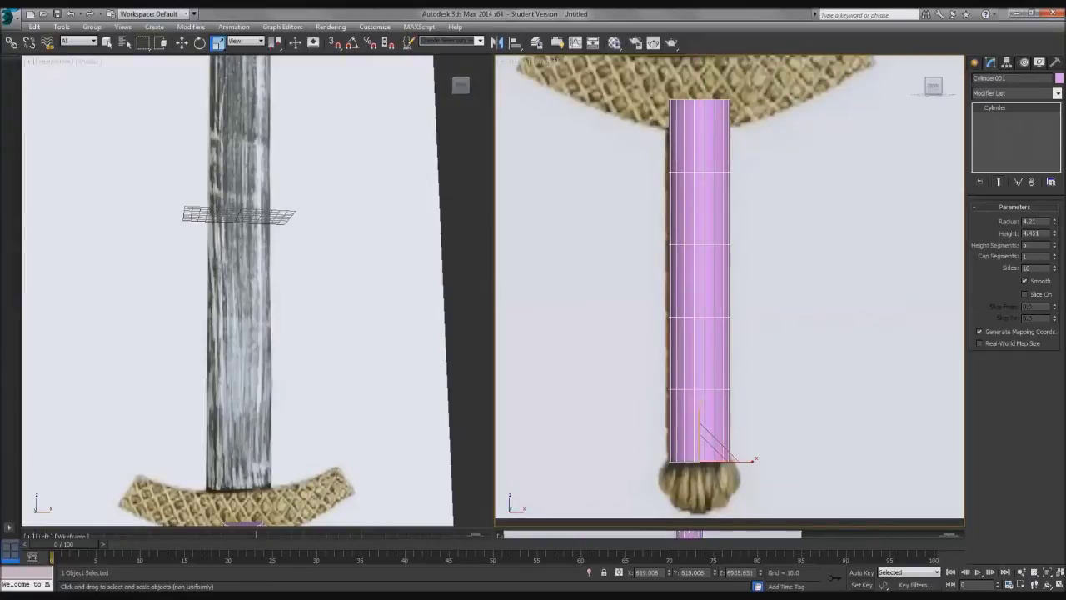
Step: Set the grip cylinder's X, Y and Z position to 0
middle_drag(733, 307, 716, 414)
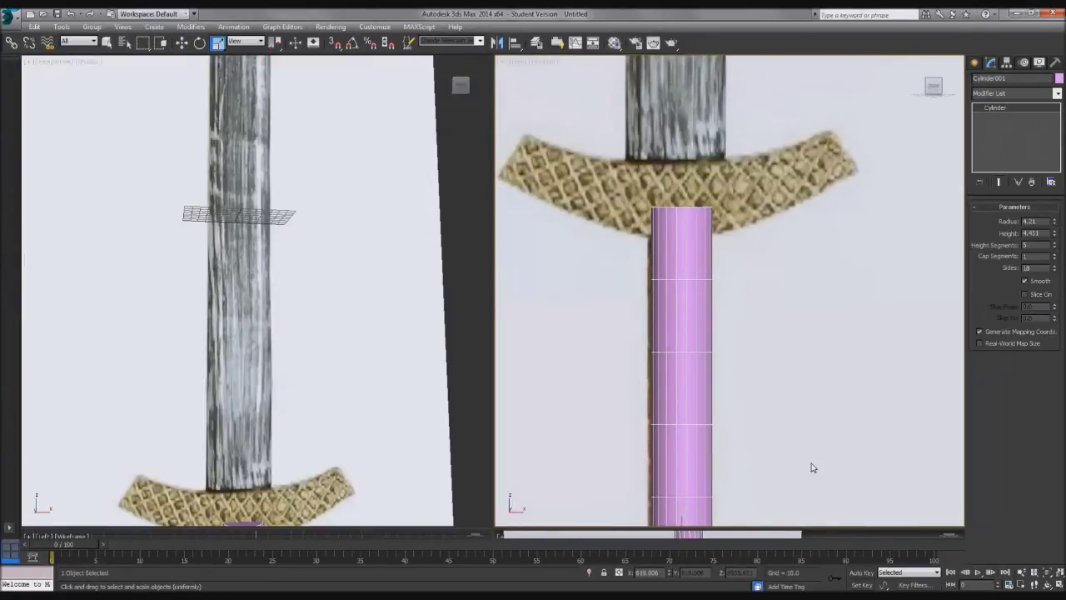
middle_drag(797, 411, 792, 311)
scroll(796, 315, down, 2)
scroll(777, 325, up, 2)
middle_drag(749, 447, 759, 446)
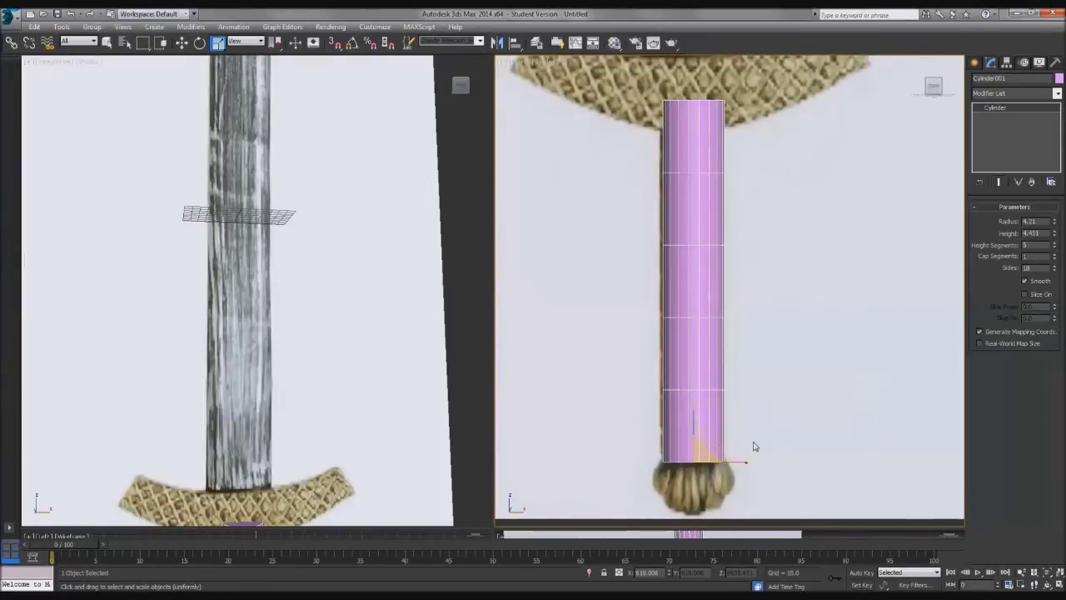
key(w)
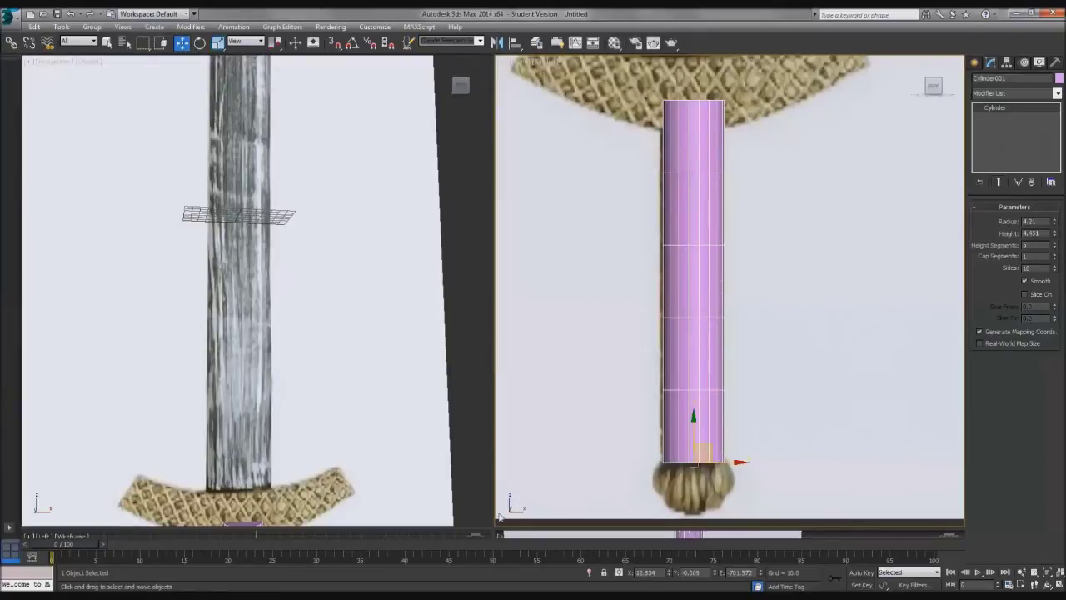
text(0)
key(Tab)
text(0)
key(Tab)
text(0)
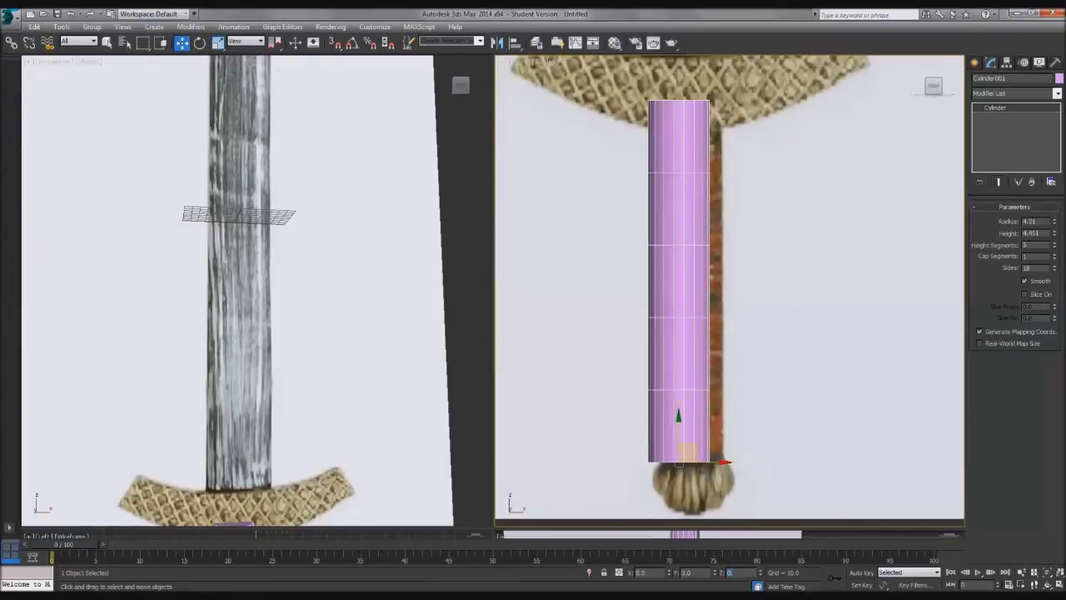
key(Return)
Step: Move the cylinder in the Front view back over the reference grip, to about X 11.46 and Z -699.44
middle_drag(758, 308, 741, 346)
scroll(736, 349, down, 5)
middle_drag(727, 277, 733, 331)
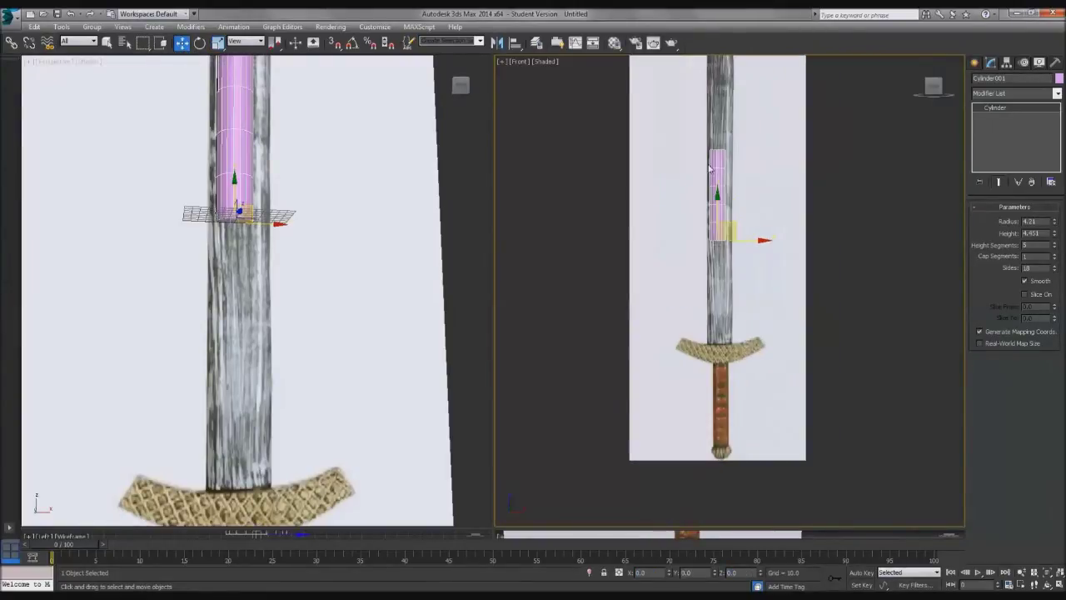
drag(718, 223, 754, 407)
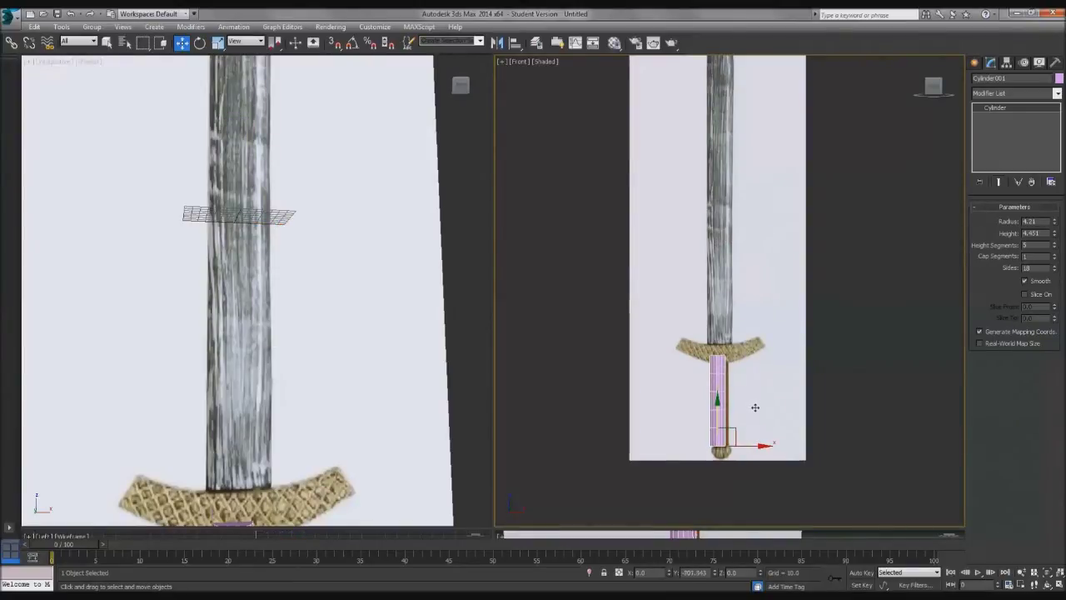
scroll(754, 446, up, 6)
middle_drag(739, 451, 779, 449)
drag(727, 454, 740, 458)
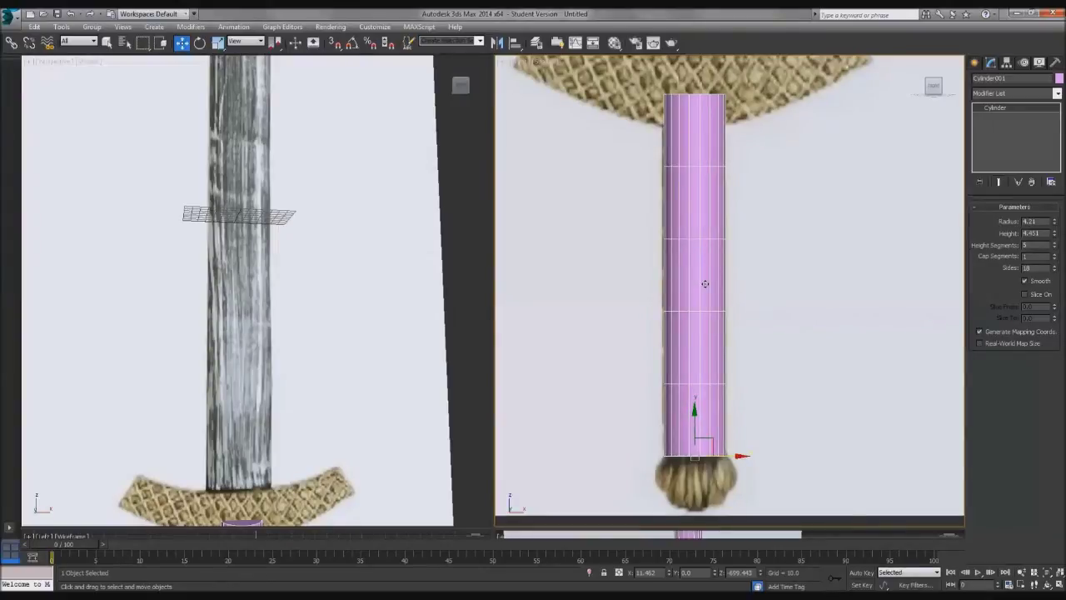
Step: Create a sphere with a radius of about 35.68 over the pommel in the Front view
mouse_move(721, 279)
middle_down()
mouse_move(724, 302)
mouse_move(715, 263)
middle_up()
middle_drag(709, 317, 714, 286)
middle_drag(685, 327, 686, 177)
scroll(691, 338, up, 2)
middle_drag(707, 338, 707, 392)
click(975, 64)
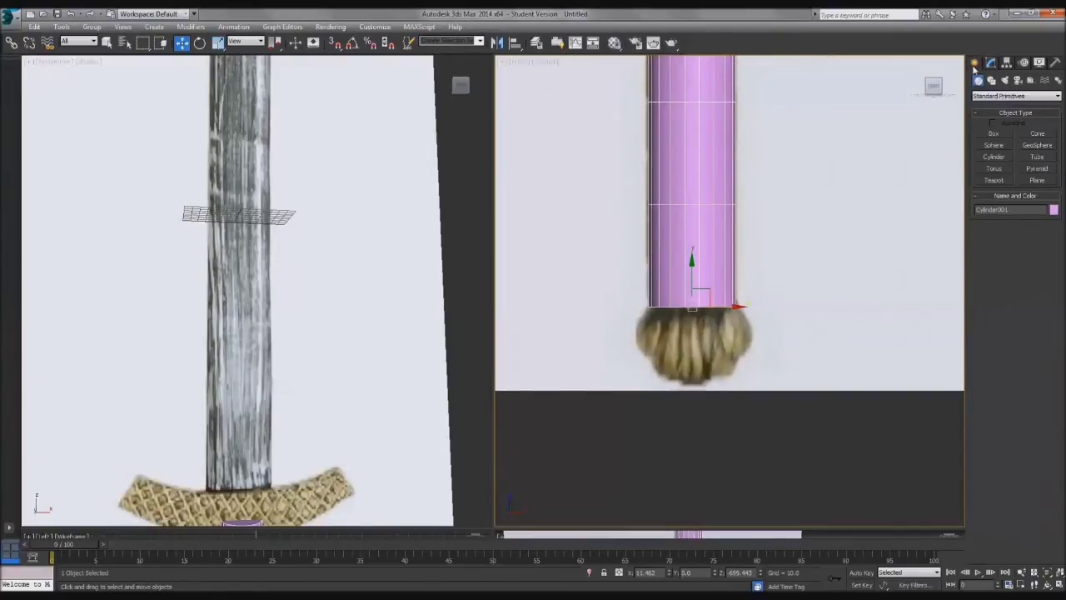
click(995, 145)
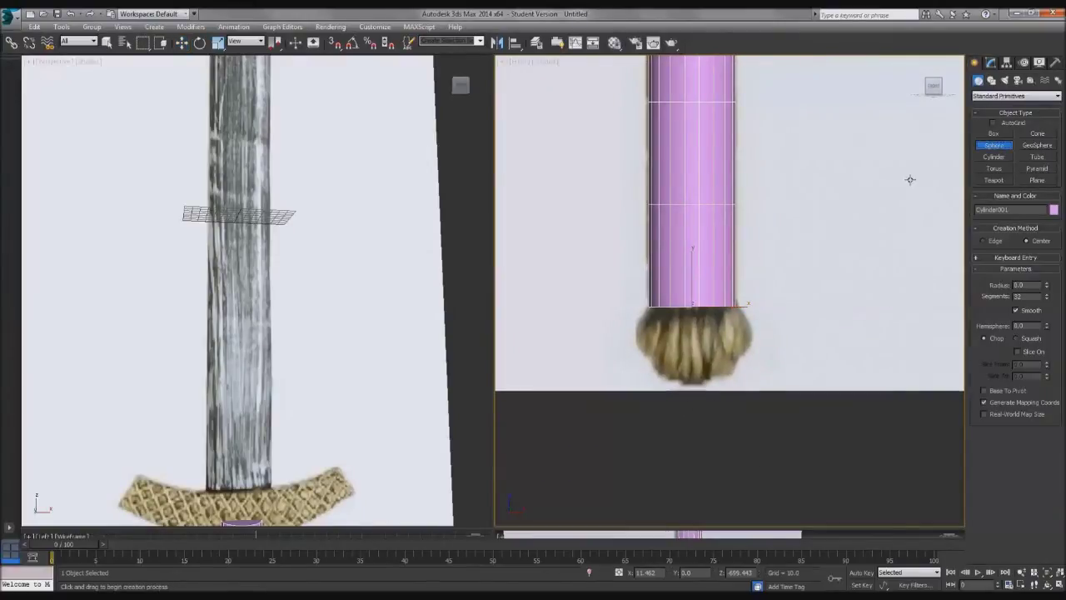
drag(695, 339, 653, 292)
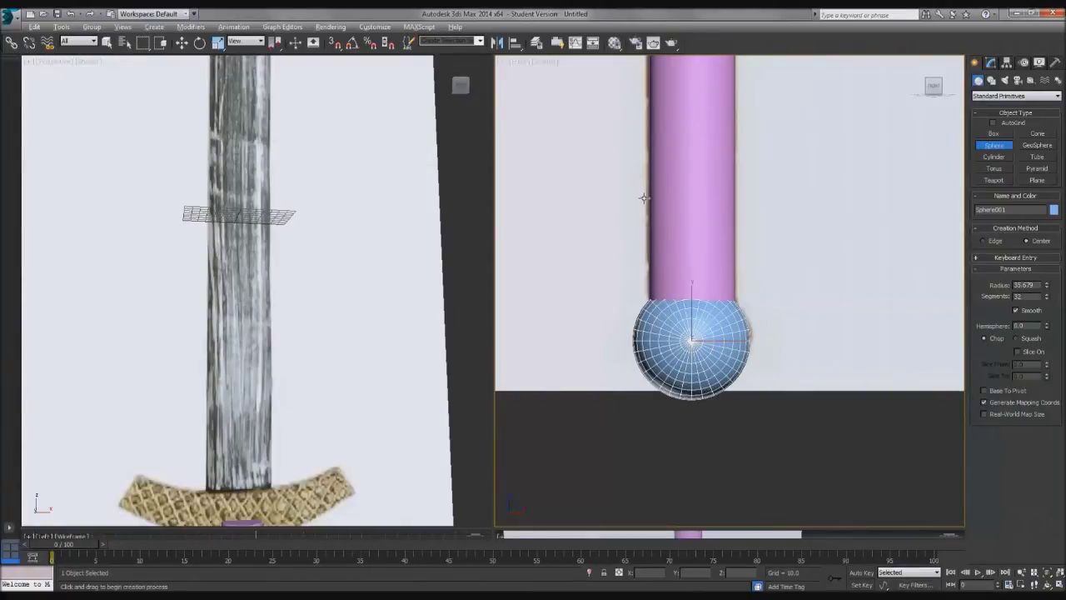
Step: Compare the sphere with the reference pommel using see-through display, and restore the solid display
key(alt+x)
scroll(692, 393, up, 3)
scroll(693, 380, down, 3)
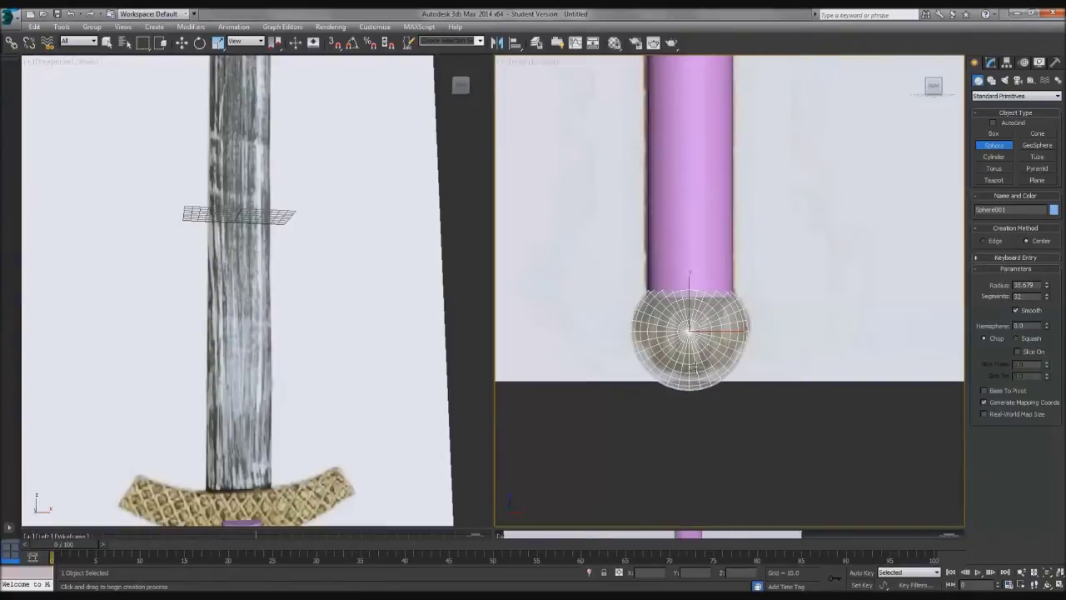
middle_drag(696, 374, 693, 404)
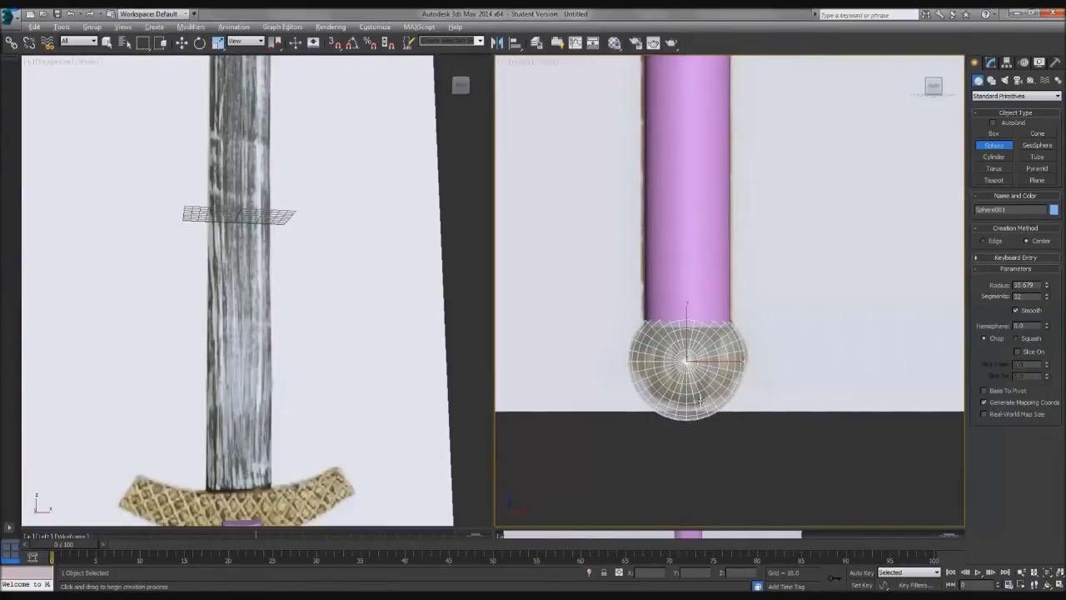
key(alt+x)
Step: Set the pommel sphere's visibility to 0.2 to reveal the reference pommel behind it
key(w)
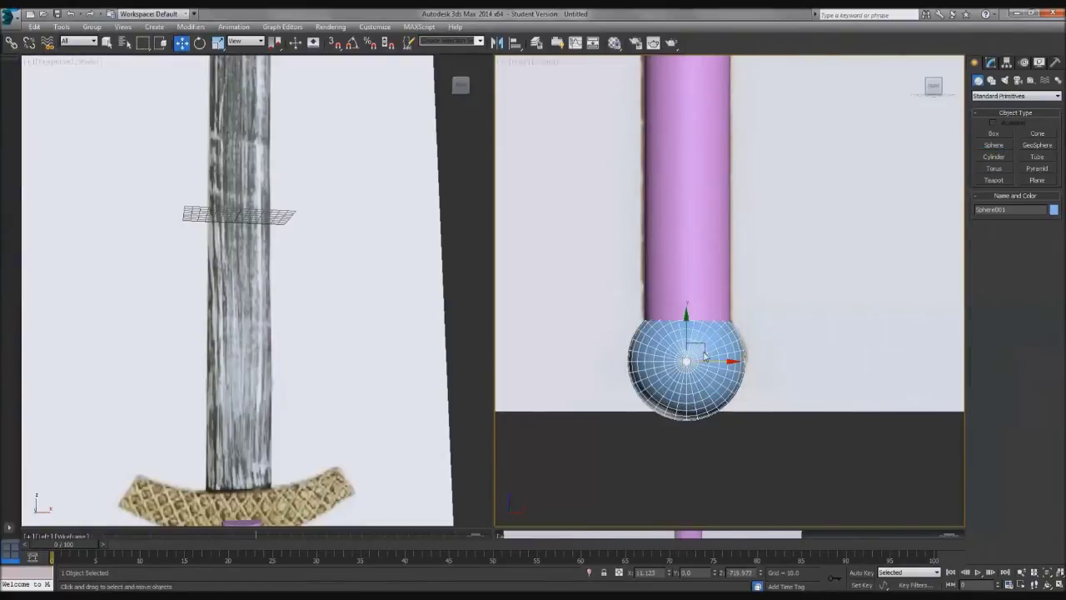
right_click(627, 369)
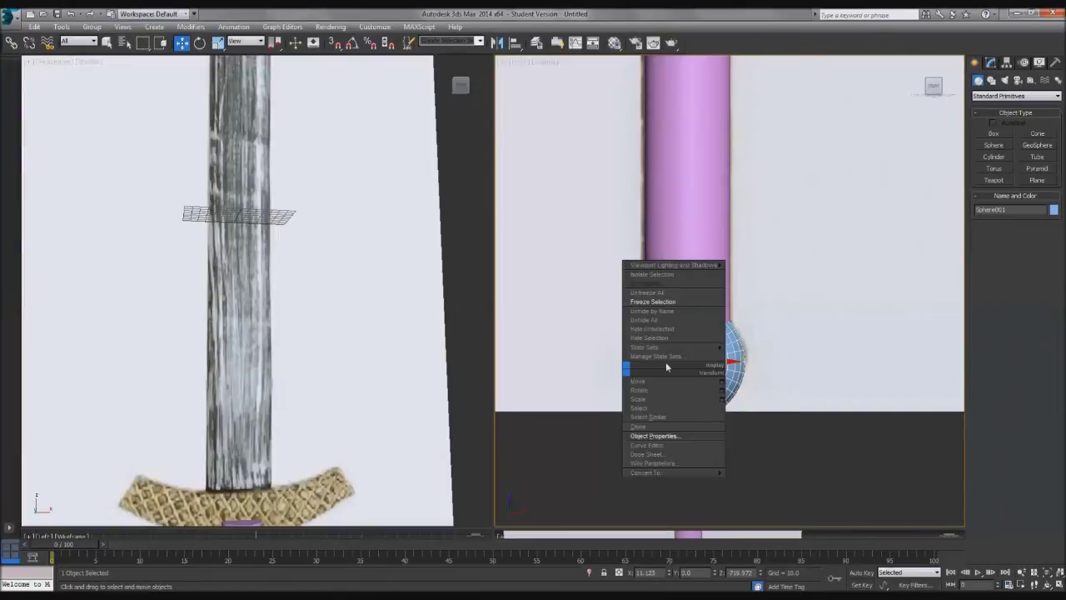
click(682, 439)
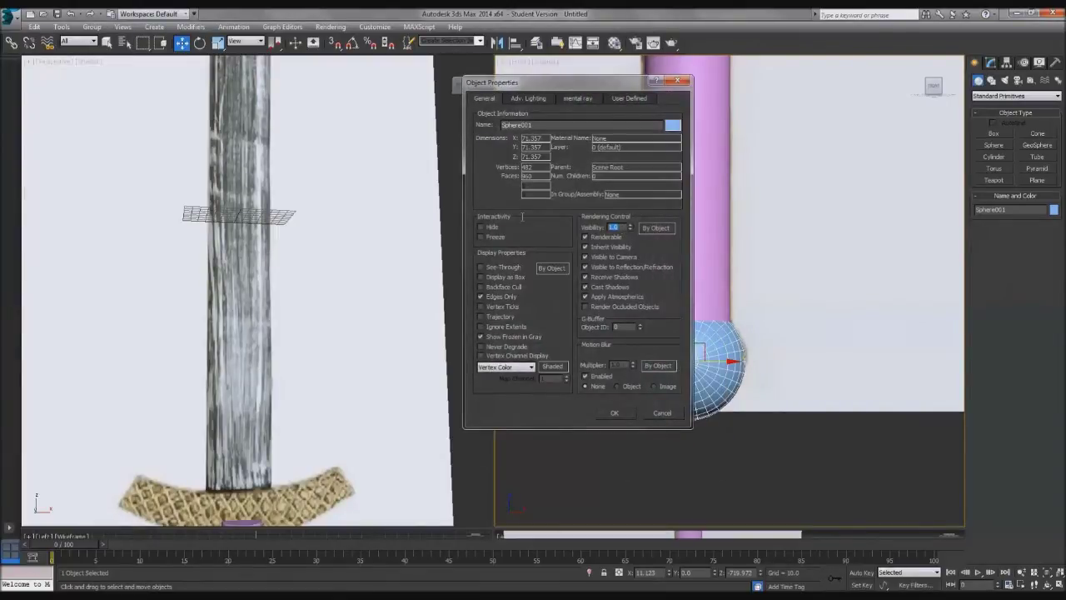
click(610, 411)
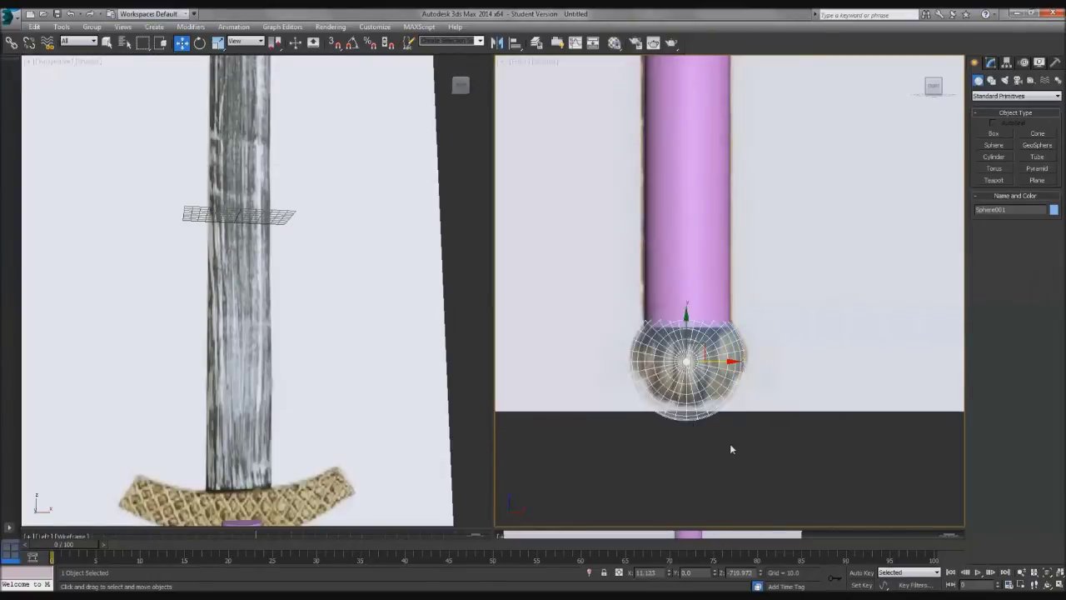
click(718, 441)
scroll(714, 428, up, 2)
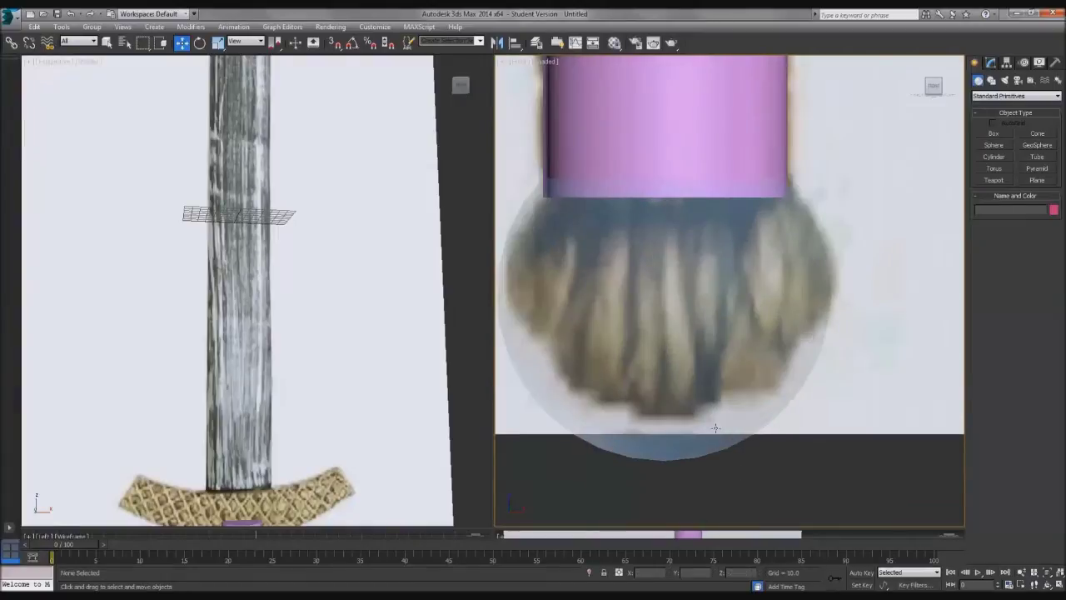
scroll(694, 411, down, 3)
scroll(701, 431, up, 2)
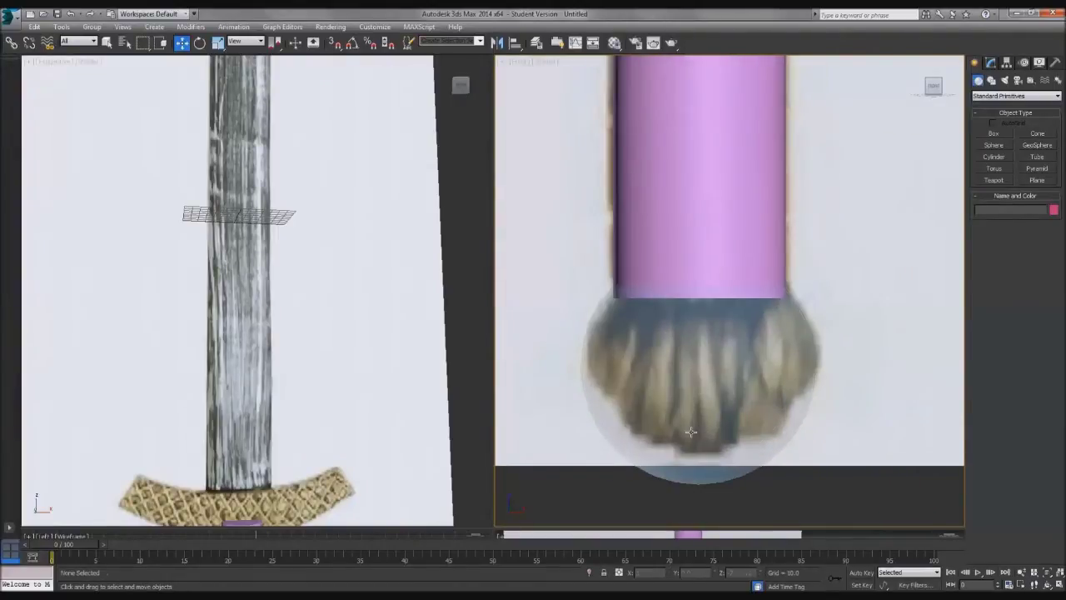
Step: Flatten the sphere vertically and position it to fit the outline of the reference pommel
click(691, 432)
click(220, 43)
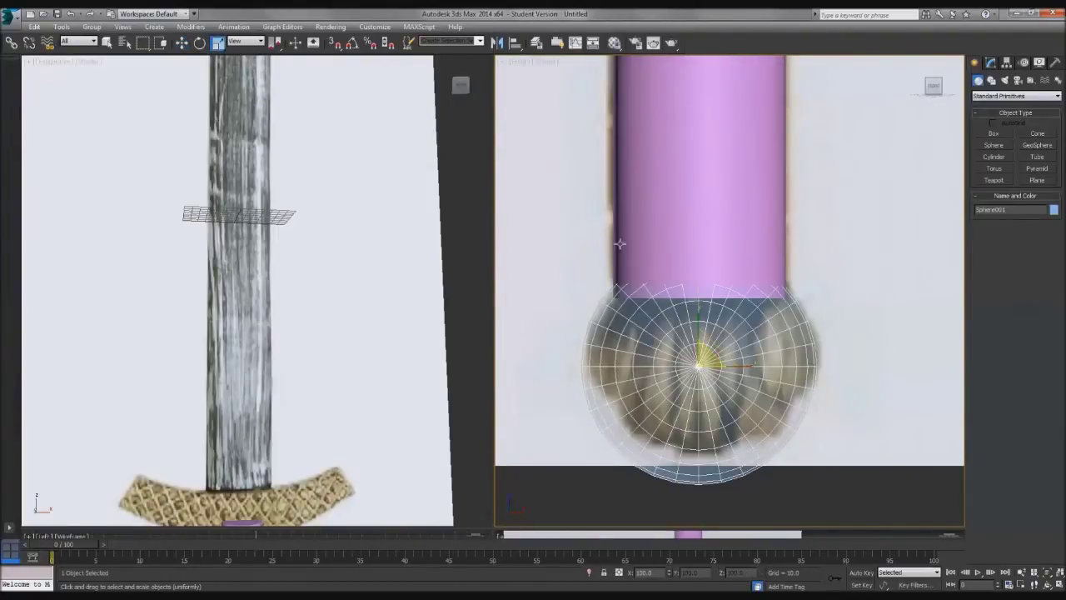
mouse_move(700, 309)
mouse_down()
mouse_move(706, 337)
mouse_move(714, 320)
mouse_up()
click(181, 43)
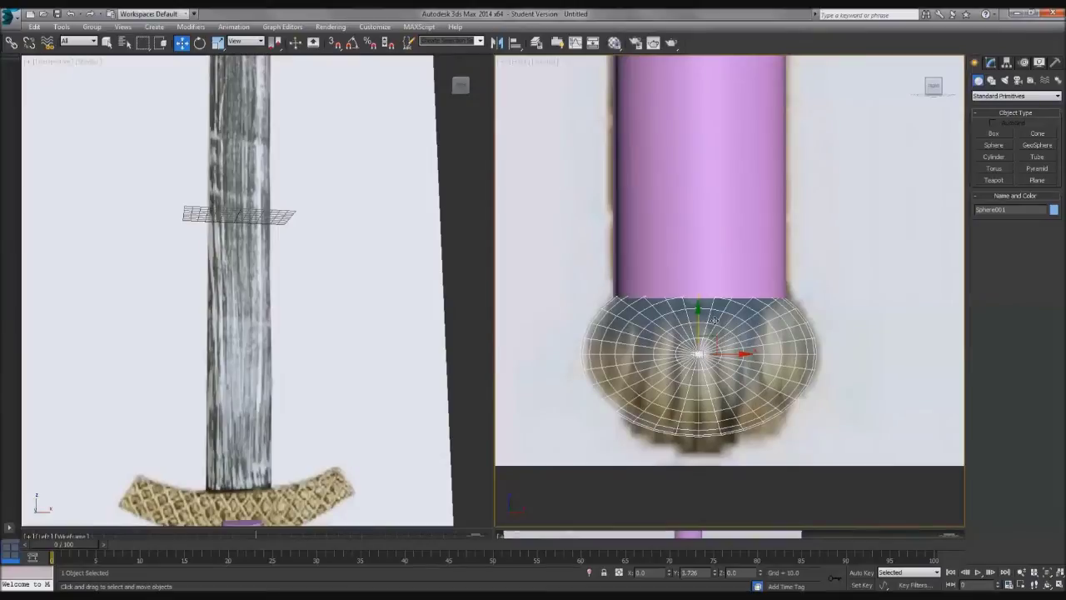
click(217, 42)
drag(698, 306, 701, 323)
key(w)
click(758, 475)
Step: Restore the flattened pommel sphere to full visibility and deselect it
click(686, 359)
right_click(687, 359)
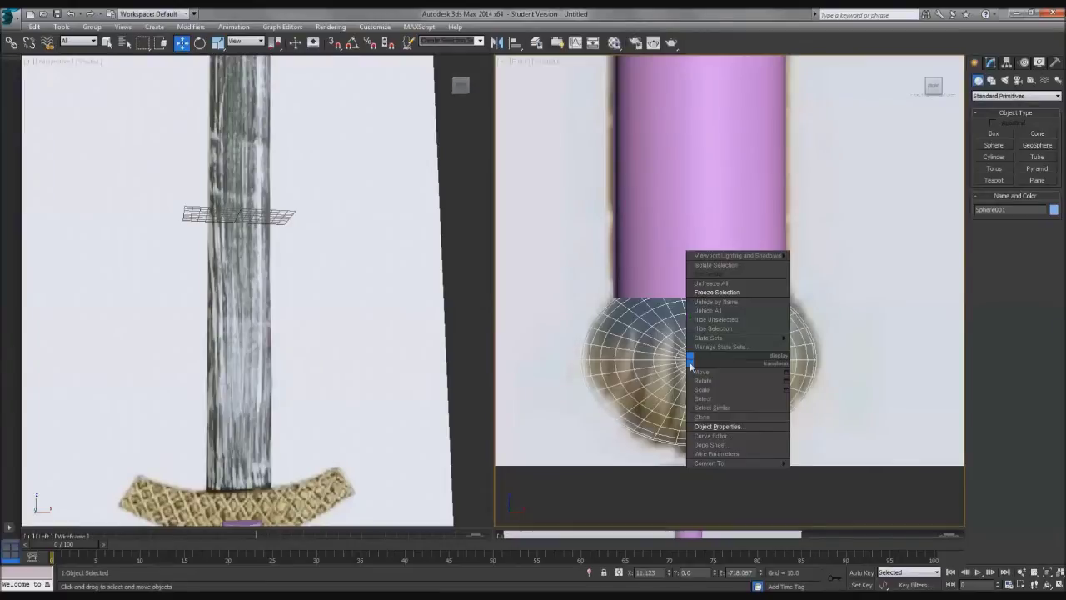
click(717, 426)
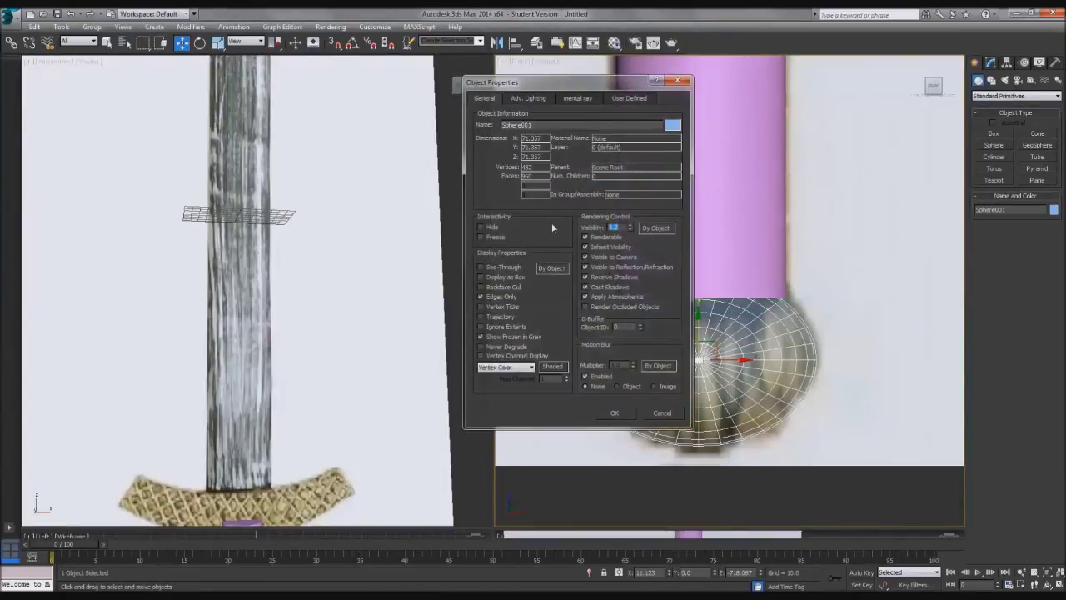
click(613, 413)
click(645, 475)
Step: Create a box over the reference crossguard in the Front view, about 87.9 long, 271.3 wide and 41.8 high
scroll(667, 392, down, 6)
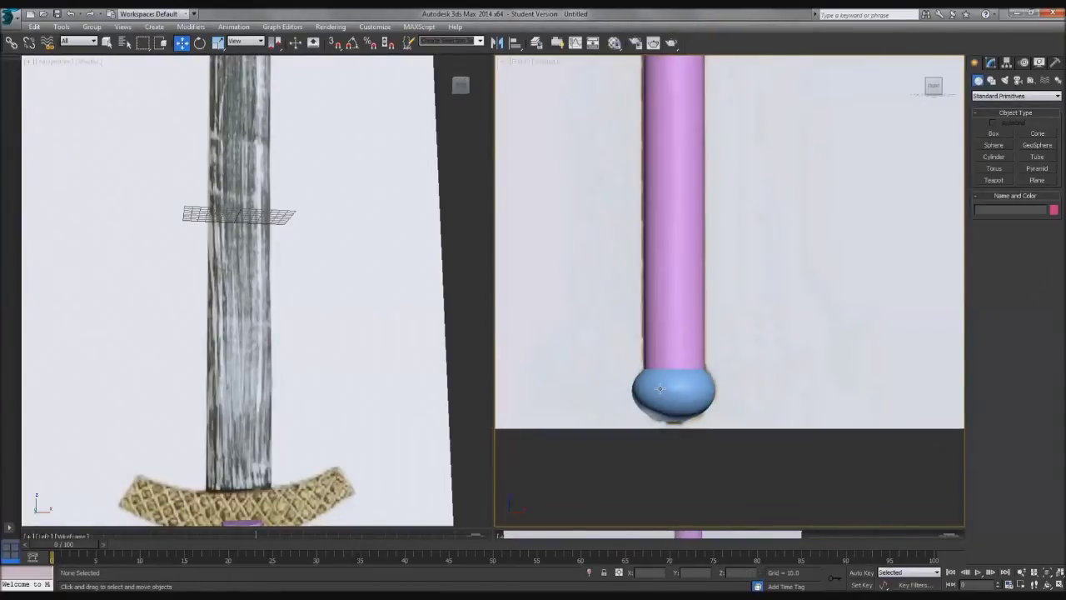
middle_drag(671, 391, 675, 474)
middle_drag(664, 324, 661, 409)
middle_drag(652, 349, 679, 375)
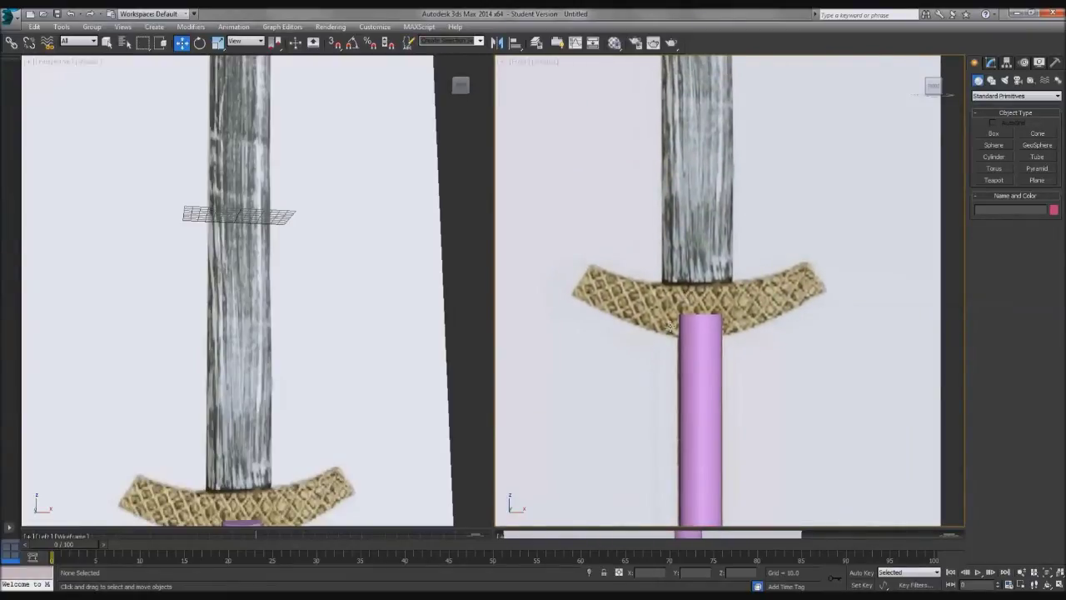
click(994, 134)
scroll(622, 309, up, 2)
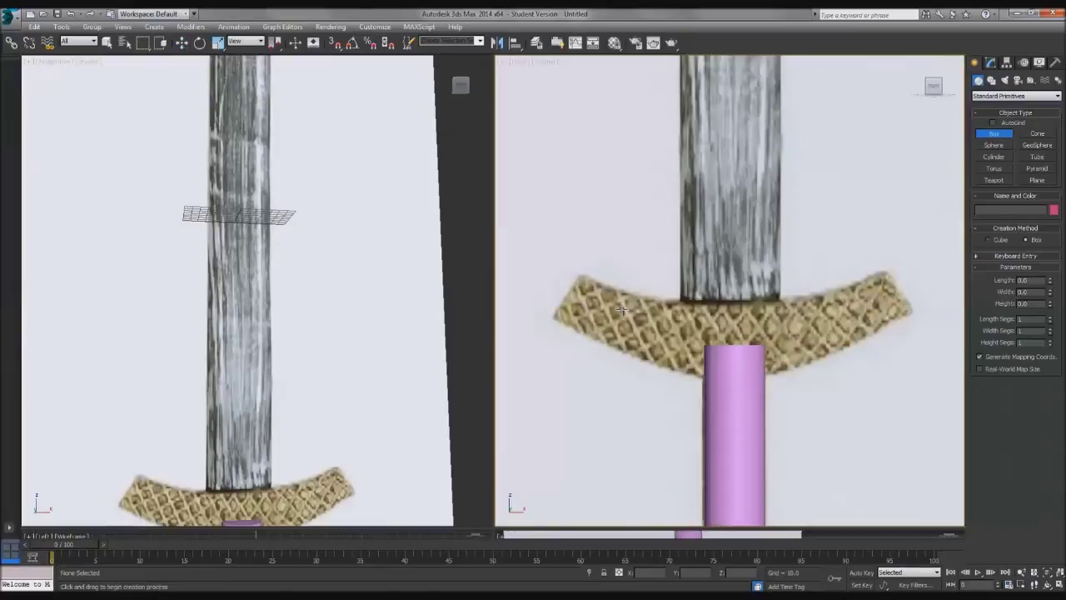
drag(579, 275, 895, 374)
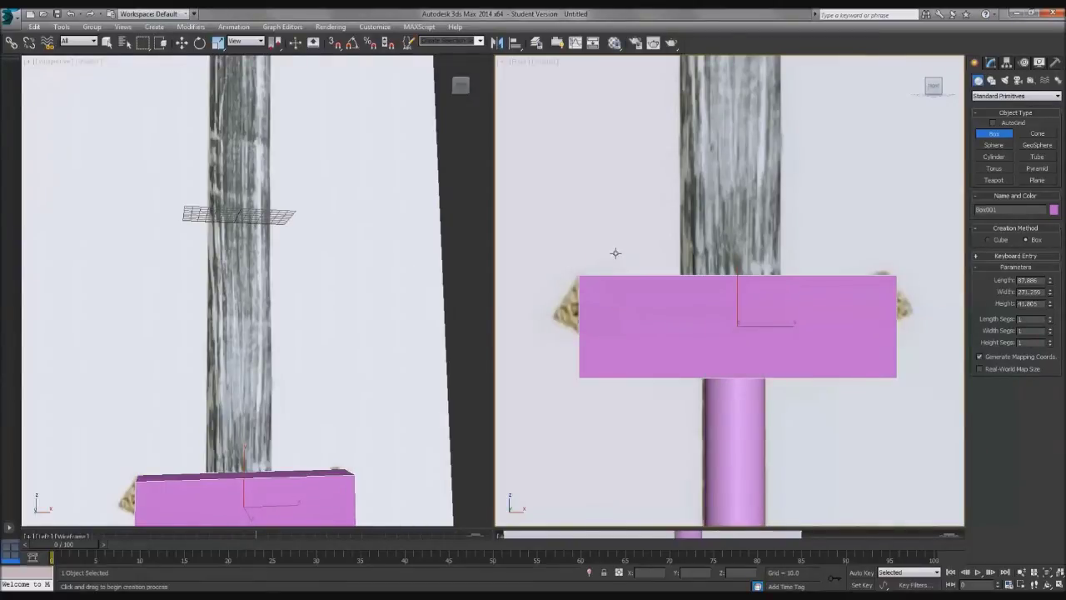
Step: Convert the crossguard box to an Editable Poly
right_click(653, 301)
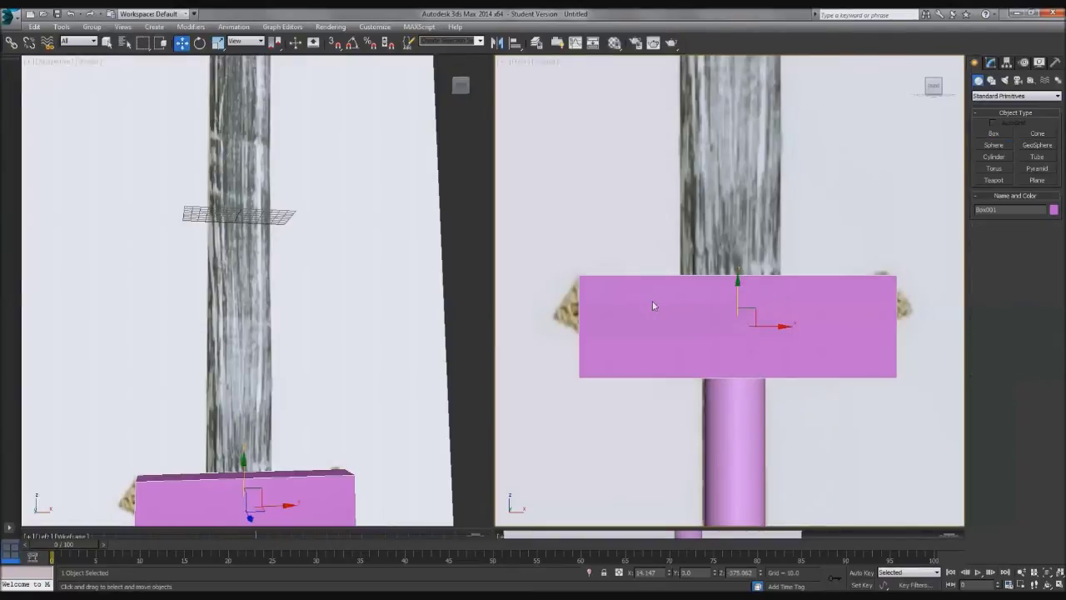
right_click(646, 299)
mouse_move(674, 402)
click(752, 410)
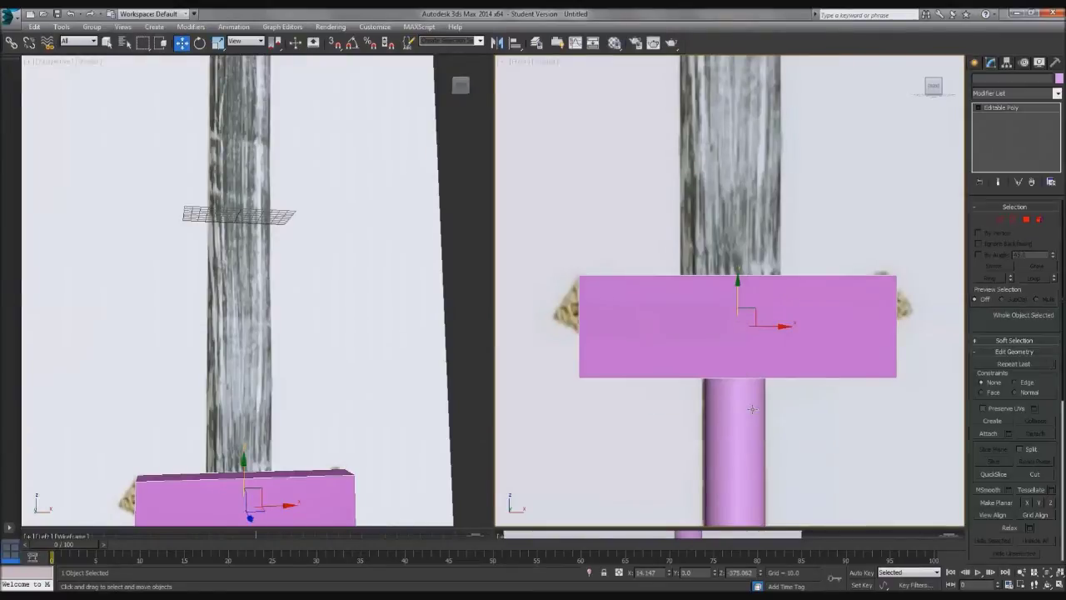
Step: Lower the crossguard box's visibility to reveal the reference guard through it
right_click(668, 309)
click(707, 374)
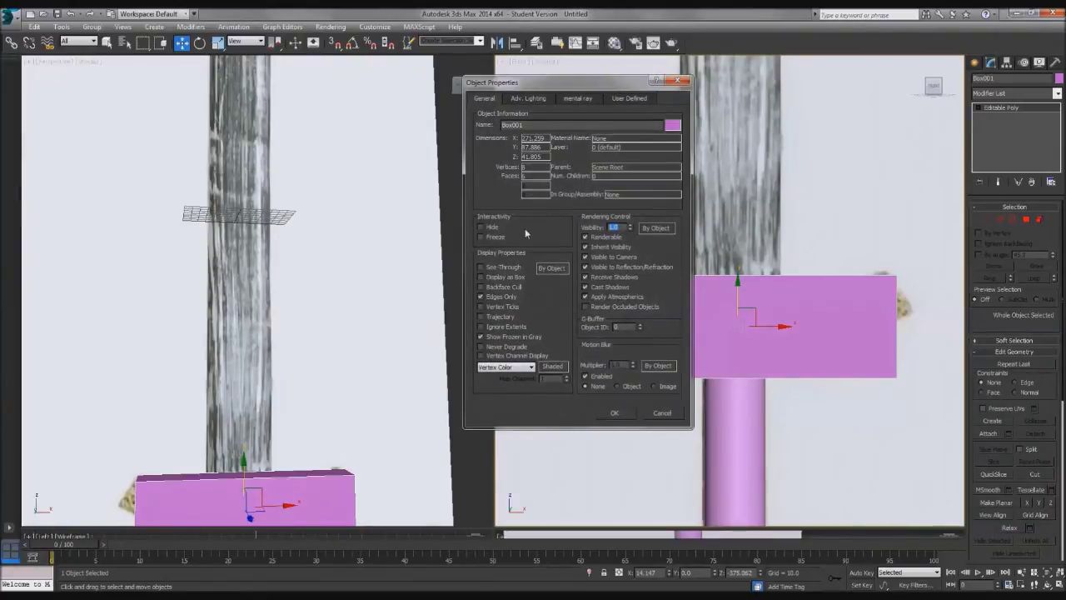
click(615, 413)
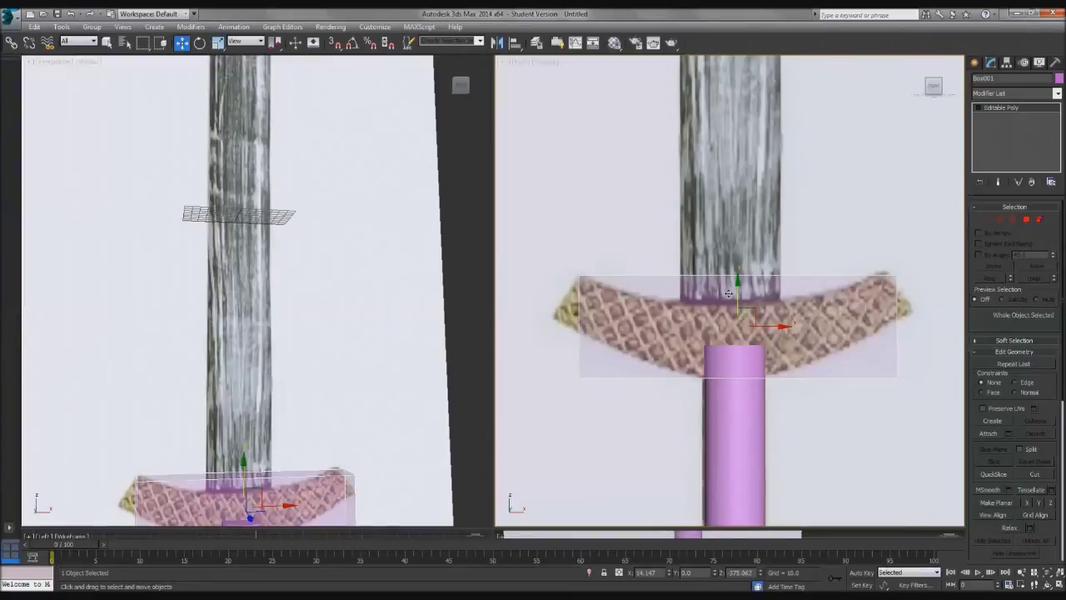
middle_drag(719, 293, 726, 280)
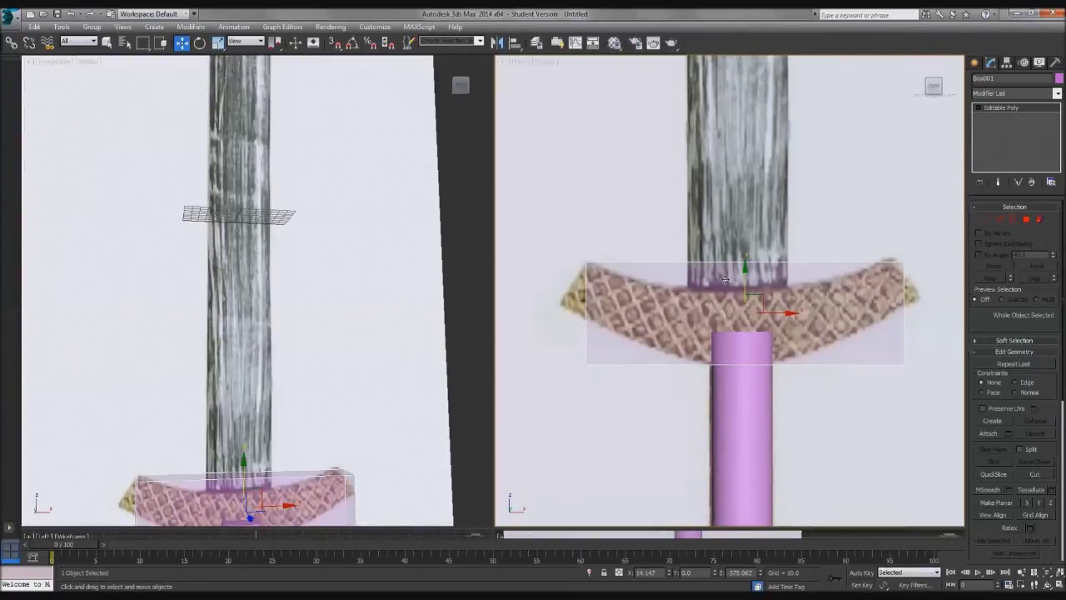
Step: Connect the box's four lengthwise edges with 20 segments
click(999, 220)
drag(745, 469, 745, 469)
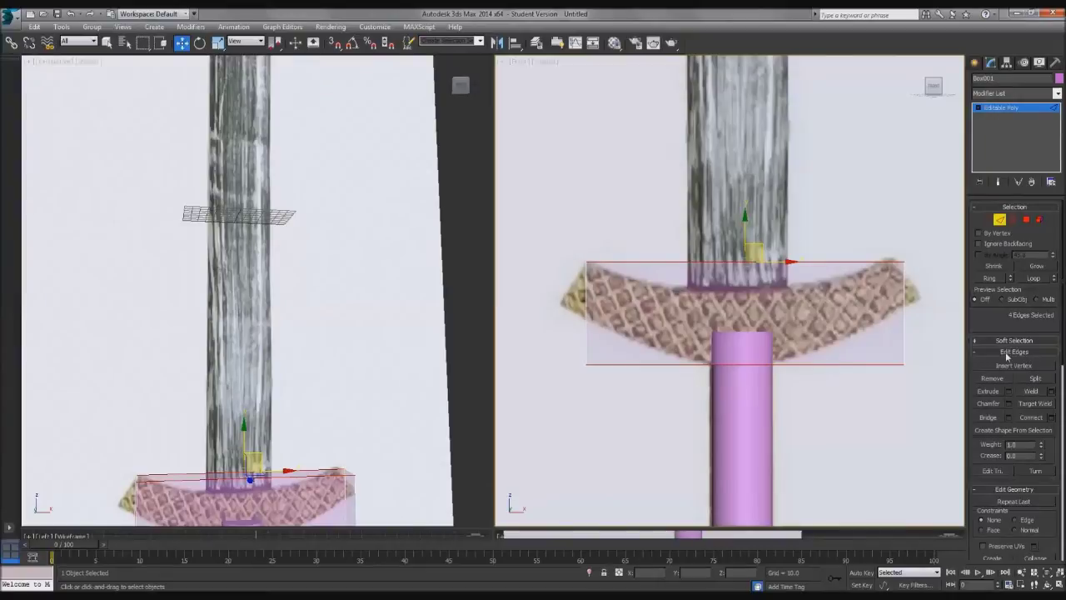
click(1051, 418)
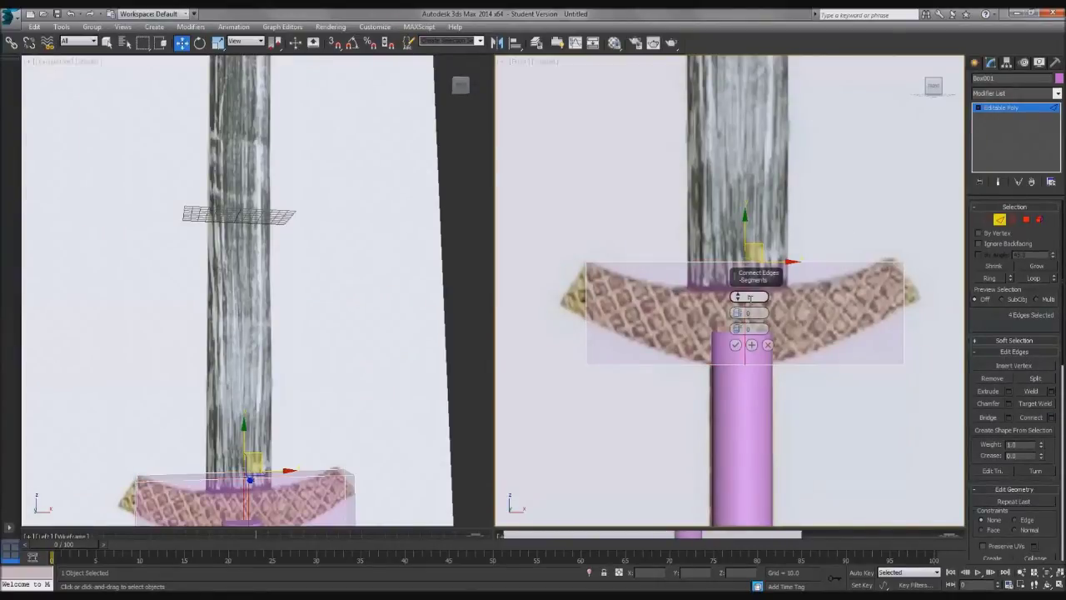
drag(742, 300, 737, 295)
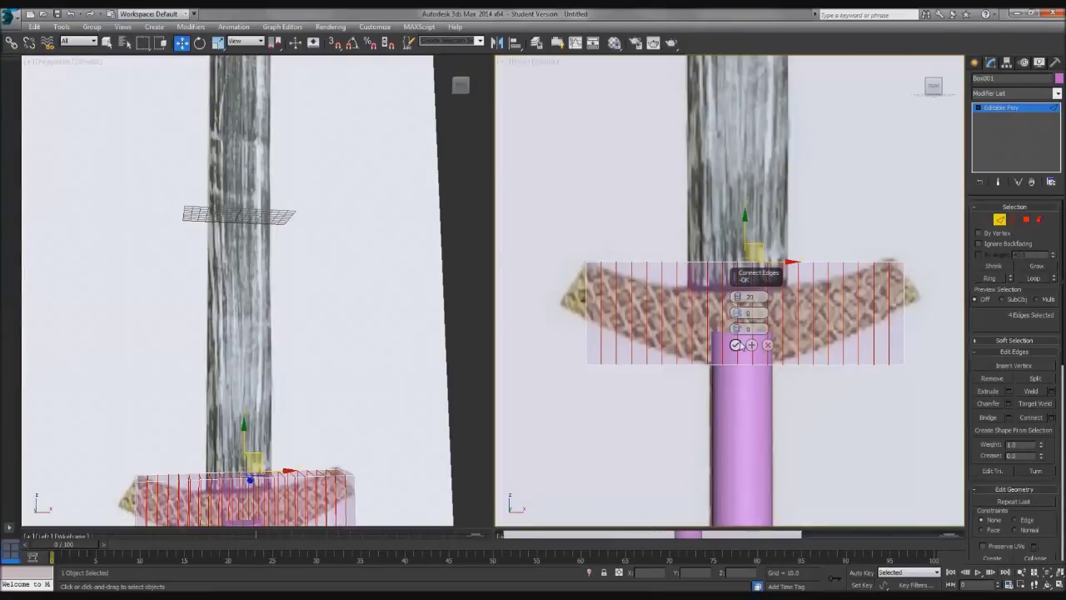
click(734, 344)
Step: Connect the box's vertical edges with 10 segments
drag(906, 320, 936, 323)
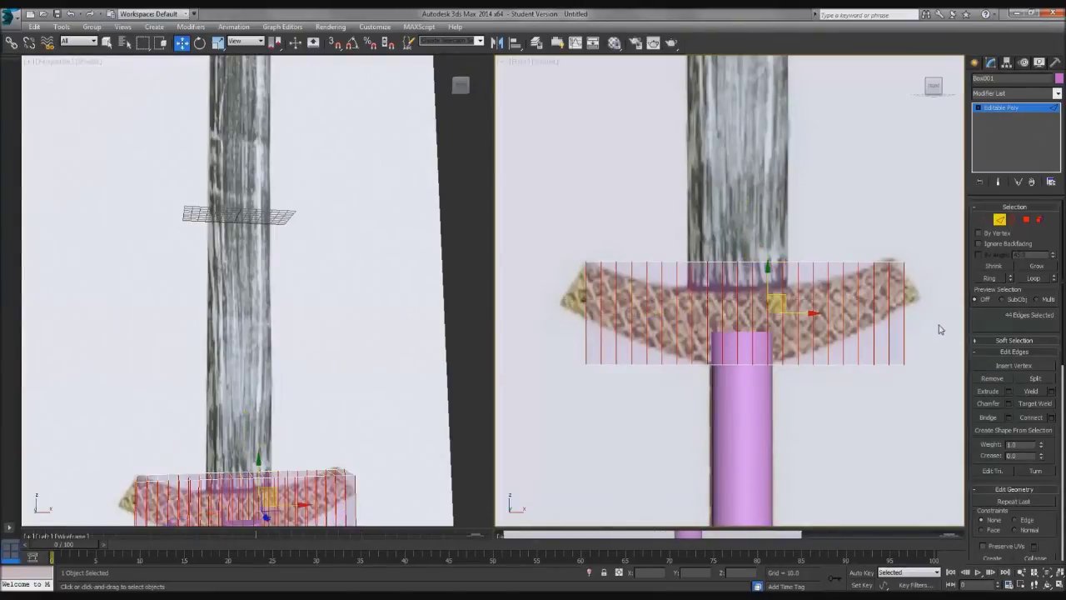
click(1051, 418)
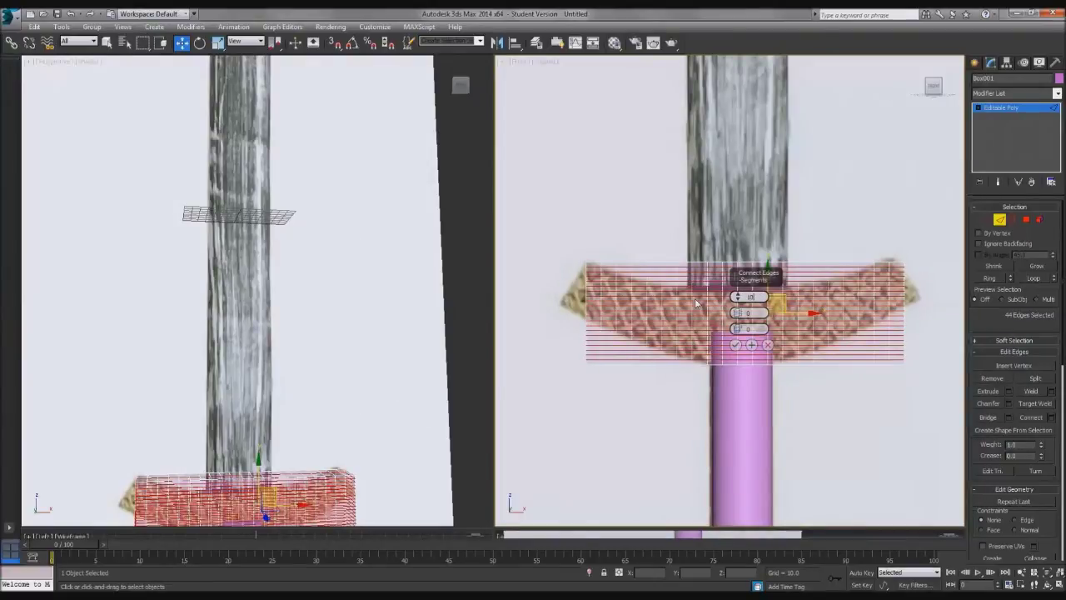
key(Return)
click(733, 345)
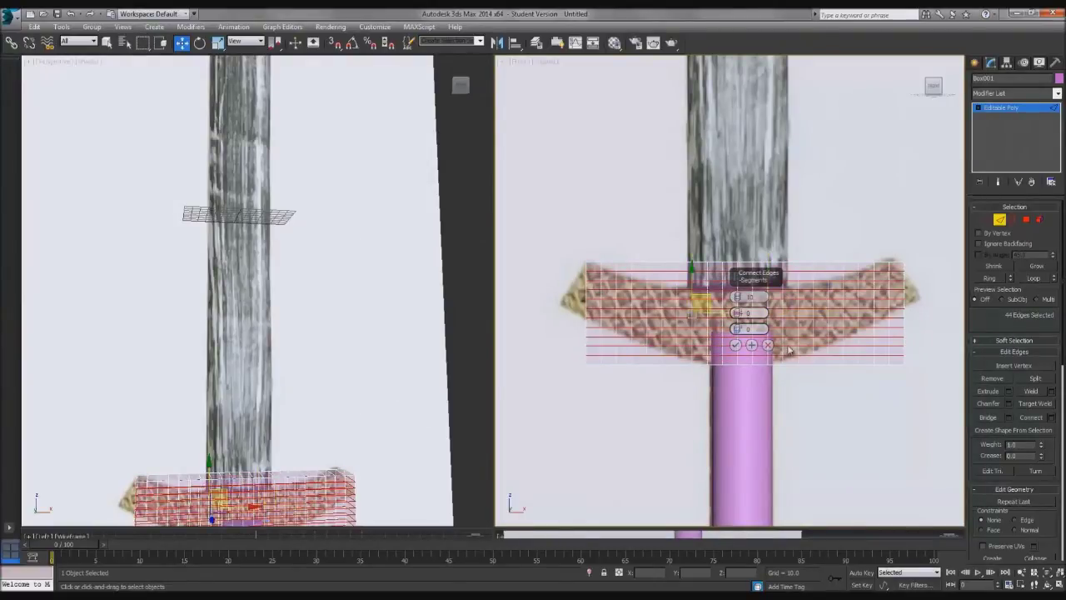
click(735, 344)
Step: Move the upper vertices of the box's left end outward onto the slanted end of the reference guard
click(986, 218)
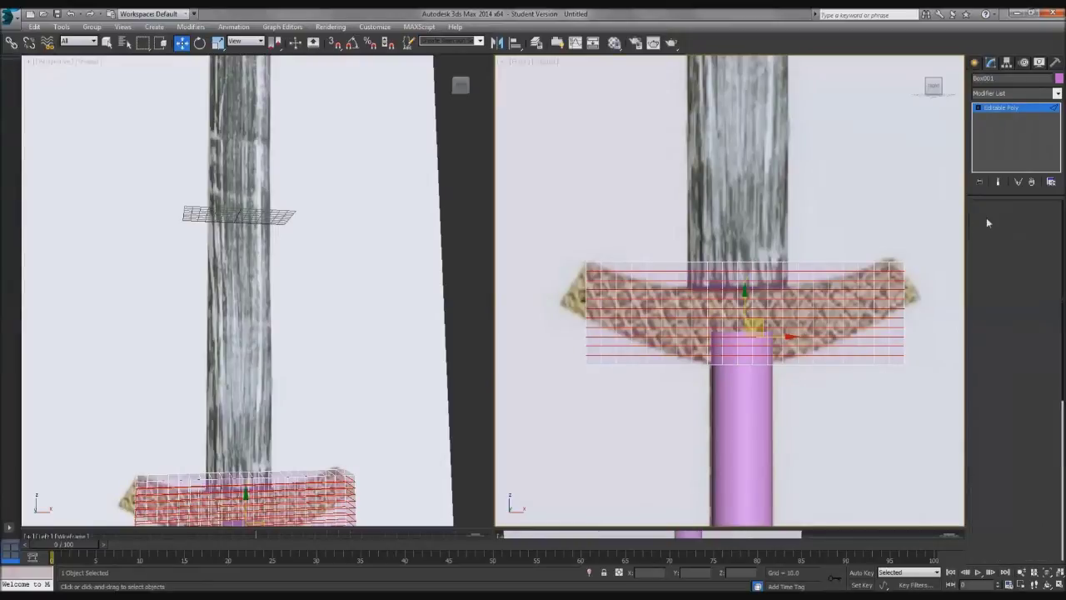
middle_drag(650, 305, 706, 319)
scroll(706, 319, up, 2)
scroll(618, 309, up, 2)
middle_drag(618, 309, 651, 309)
scroll(650, 309, up, 3)
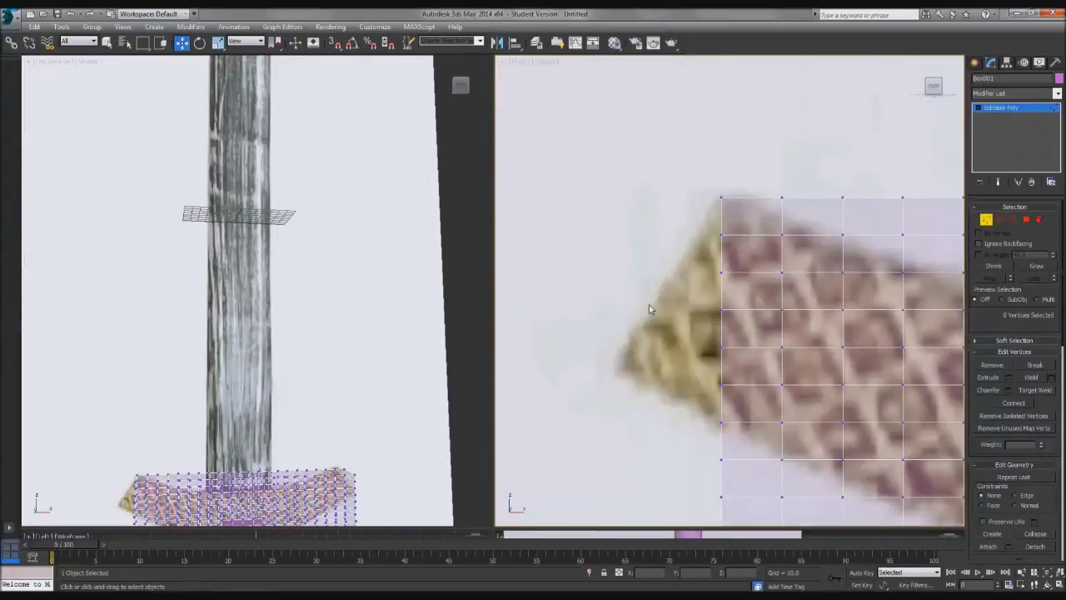
drag(723, 242, 721, 204)
mouse_move(700, 260)
mouse_down()
mouse_move(738, 281)
mouse_move(726, 254)
mouse_move(695, 300)
mouse_move(732, 318)
mouse_move(732, 276)
mouse_move(712, 229)
mouse_move(724, 342)
mouse_move(683, 265)
mouse_up()
drag(711, 395, 712, 397)
drag(739, 365, 681, 274)
drag(701, 444, 701, 443)
drag(738, 407, 669, 291)
drag(605, 285, 677, 334)
drag(675, 290, 684, 274)
Step: Move the lower vertices of the box's left end up and outward toward the tip of the reference guard
scroll(690, 443, down, 5)
middle_drag(685, 440, 664, 394)
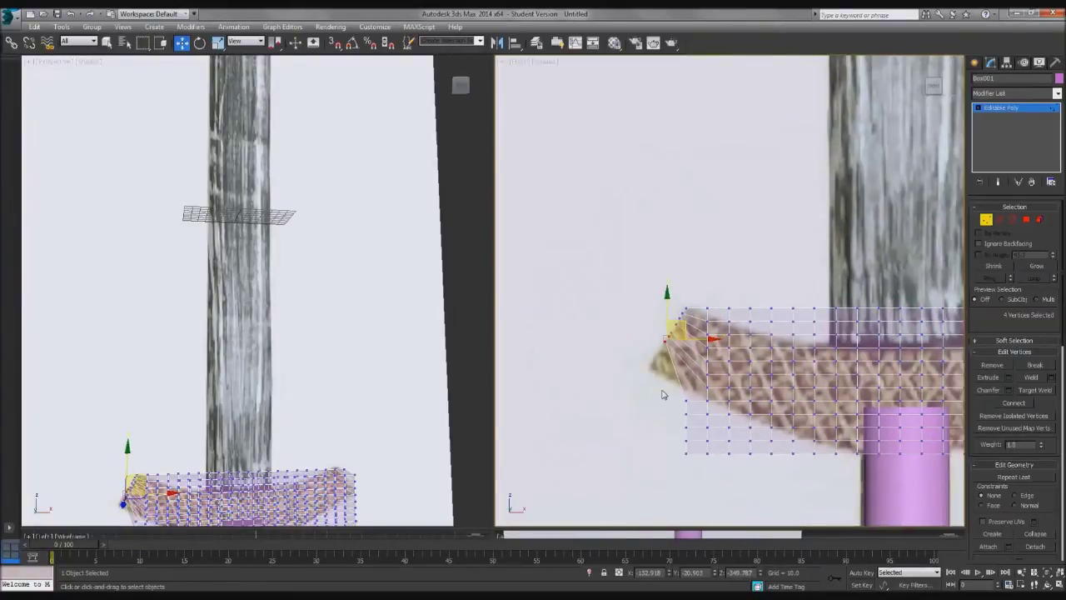
drag(691, 415, 691, 415)
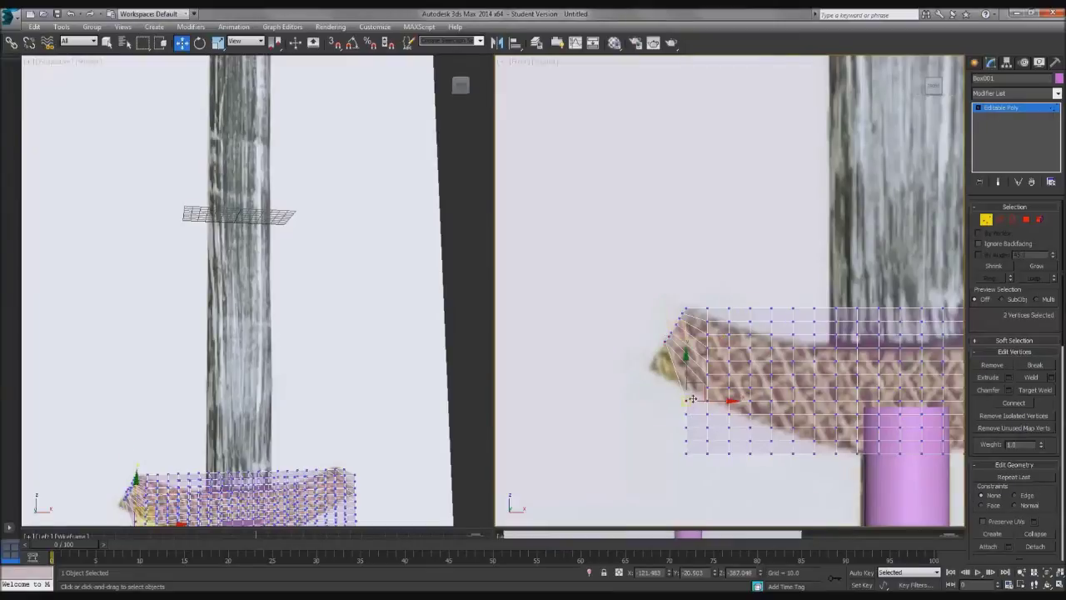
click(674, 337)
drag(693, 423, 693, 422)
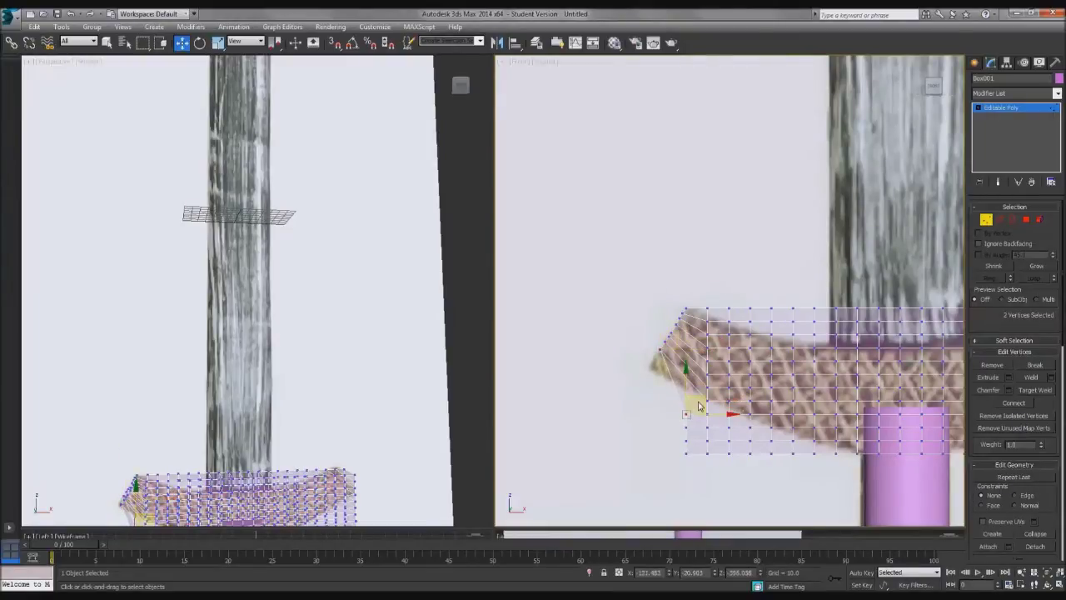
drag(671, 339, 671, 339)
drag(676, 418, 671, 350)
drag(669, 428, 699, 471)
drag(702, 435, 666, 369)
click(656, 366)
Step: Fine-tune the vertices around the guard's left tip to line up with the reference outline
scroll(662, 367, up, 6)
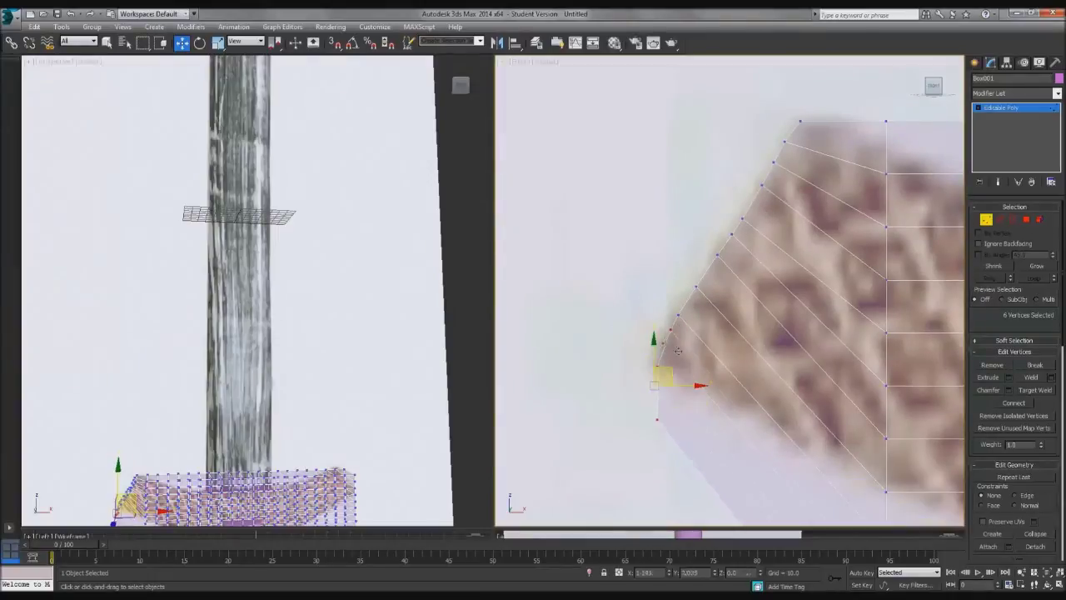
click(658, 413)
drag(669, 404, 653, 369)
drag(625, 301, 689, 394)
drag(673, 333, 683, 318)
drag(624, 269, 731, 401)
drag(709, 276, 629, 398)
Step: Scale the vertex columns between the left tip and the grip vertically to about the reference guard's thickness
scroll(683, 333, down, 5)
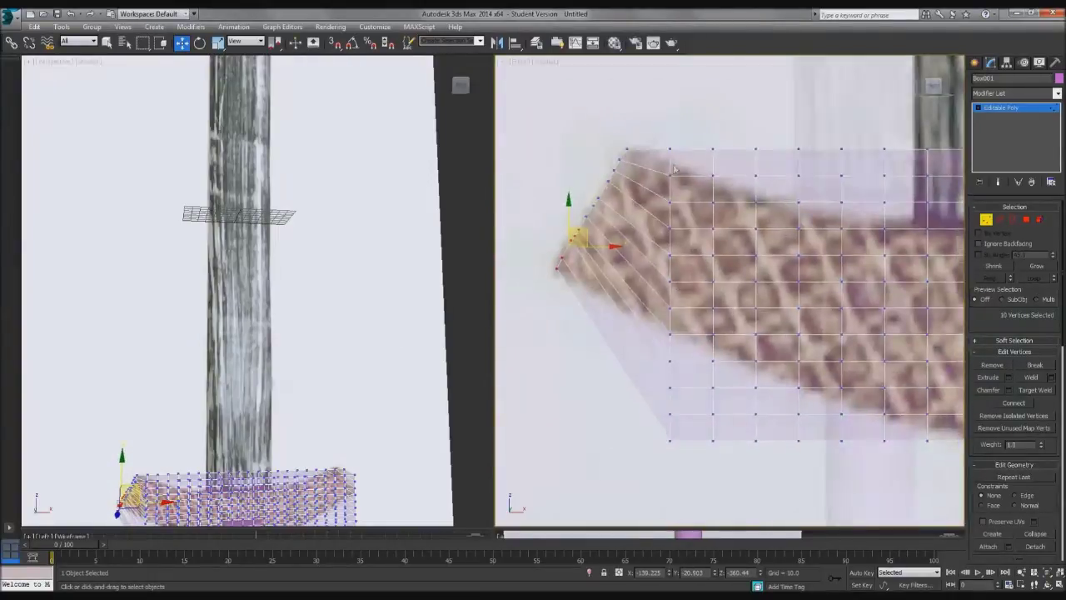
drag(733, 366, 584, 158)
key(r)
drag(658, 210, 659, 260)
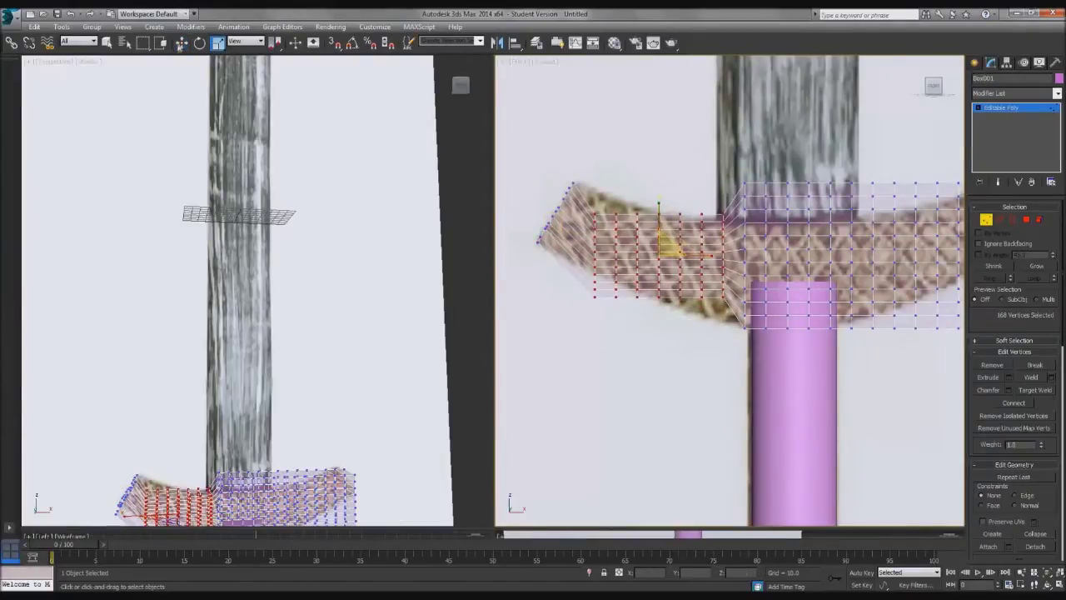
key(w)
Step: Move the upper-edge vertices of the guard's left half vertically to follow the reference's curved top edge
scroll(575, 202, up, 5)
drag(626, 223, 625, 145)
drag(684, 221, 683, 164)
drag(743, 221, 773, 248)
drag(772, 223, 755, 199)
middle_drag(821, 208, 721, 205)
drag(710, 222, 731, 216)
drag(771, 223, 791, 230)
mouse_move(849, 221)
mouse_down()
mouse_move(833, 261)
mouse_move(853, 238)
mouse_up()
middle_drag(832, 275, 735, 220)
Step: Raise the outer vertex columns of the guard's left half to follow the reference curve
middle_drag(624, 425, 938, 388)
drag(716, 395, 676, 150)
drag(702, 230, 701, 167)
drag(779, 393, 733, 150)
drag(757, 234, 757, 200)
middle_drag(800, 275, 650, 255)
drag(694, 376, 648, 134)
drag(670, 211, 670, 198)
Step: Lower the inner vertex columns of the guard's left half to follow the reference curve toward the grip
drag(745, 371, 709, 134)
drag(729, 208, 729, 220)
drag(806, 371, 770, 137)
drag(790, 208, 789, 241)
mouse_move(864, 371)
mouse_down()
mouse_move(827, 176)
mouse_move(864, 371)
mouse_up()
drag(850, 216, 849, 268)
middle_drag(891, 258, 721, 249)
drag(732, 127, 765, 431)
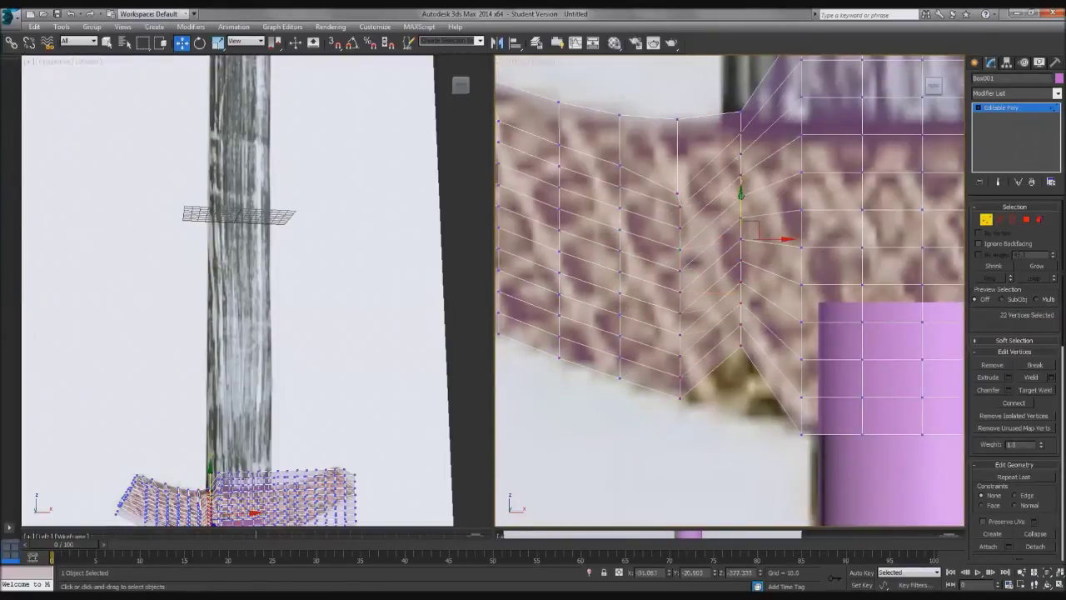
drag(740, 208, 740, 280)
Step: Scale the guard's central vertex columns above the grip vertically to match the reference thickness
scroll(721, 283, down, 2)
scroll(720, 283, down, 1)
middle_drag(720, 283, 617, 294)
scroll(762, 310, up, 1)
drag(844, 428, 844, 428)
click(217, 43)
drag(721, 218, 719, 241)
click(180, 45)
Step: Move the guard's central lower-edge vertices down to the reference outline and leave sub-object editing
click(571, 175)
scroll(683, 362, up, 2)
middle_drag(683, 361, 669, 300)
drag(550, 312, 866, 345)
drag(691, 298, 692, 331)
key(2)
key(2)
Step: Hide the grip cylinder and reselect the crossguard
click(886, 366)
click(768, 387)
right_click(768, 385)
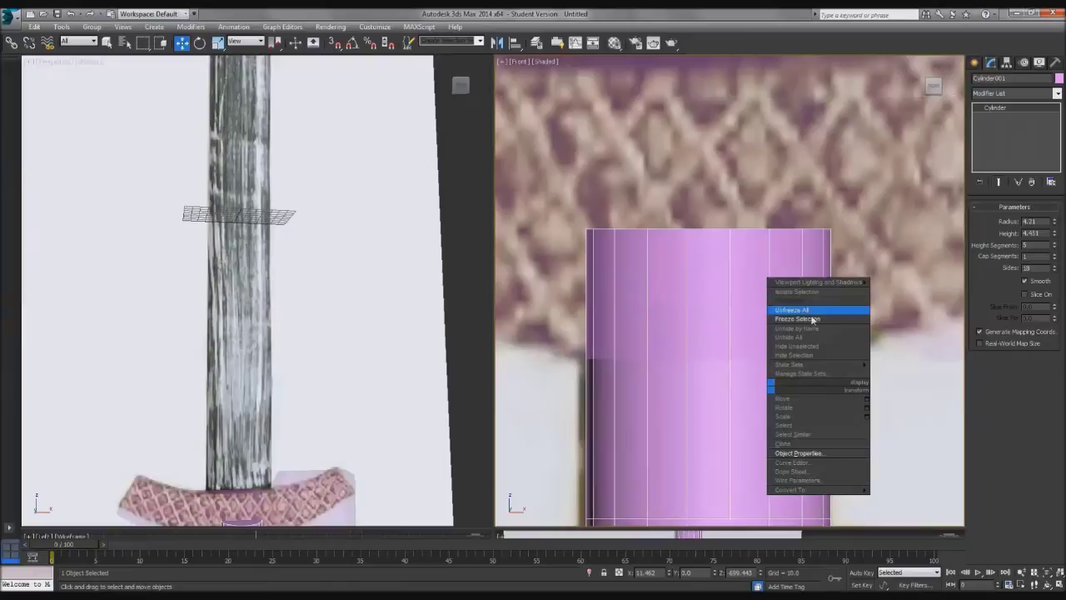
click(809, 356)
click(759, 314)
Step: Delete the unshaped polygons on the crossguard's right side, outward from the grip's right edge, and leave polygon editing
scroll(722, 300, down, 2)
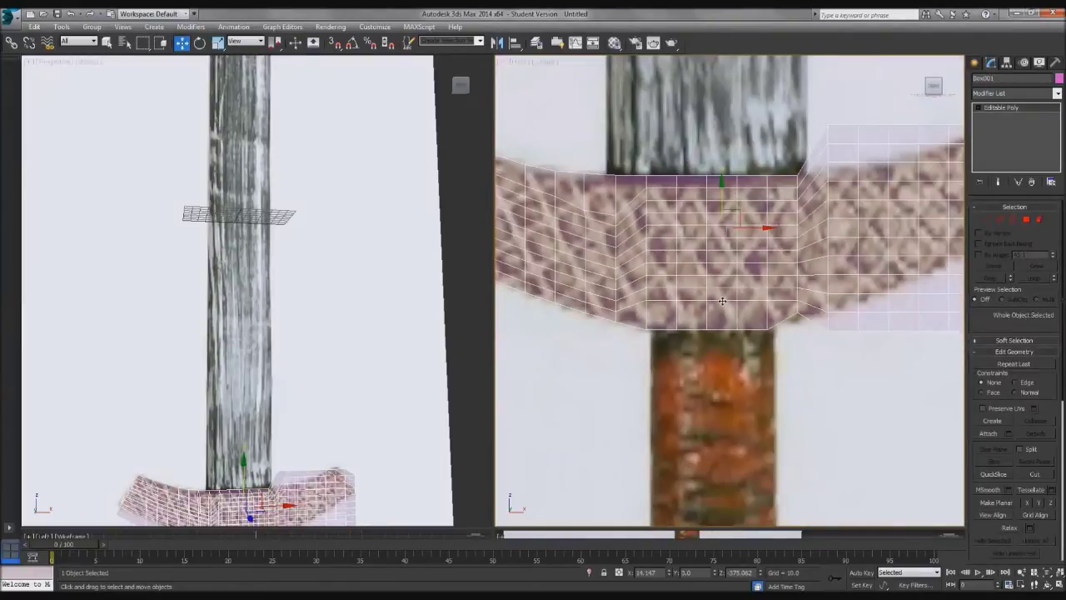
scroll(722, 301, down, 4)
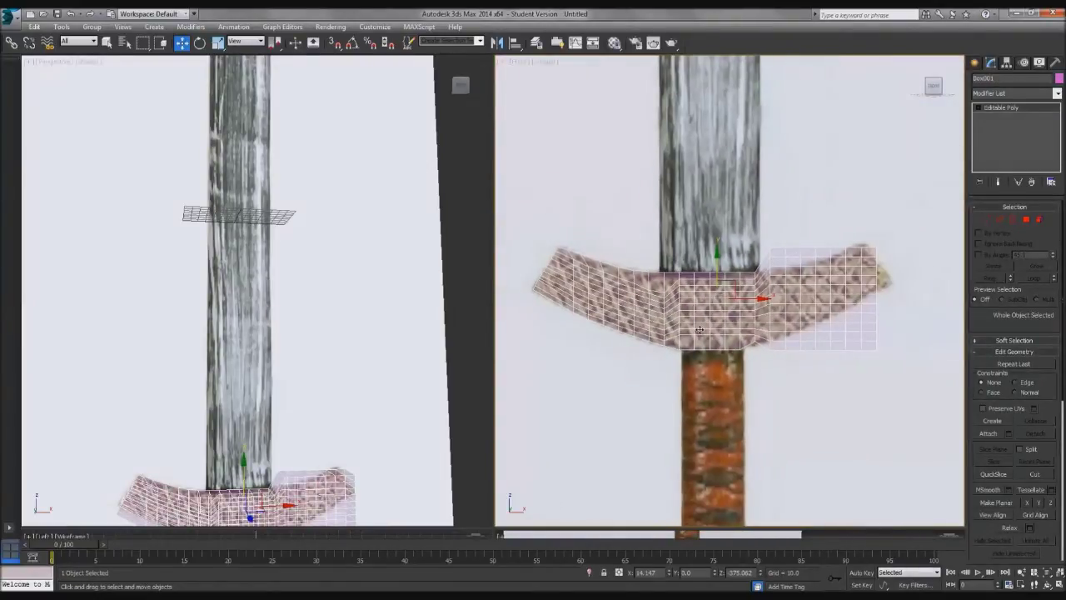
scroll(742, 252, up, 3)
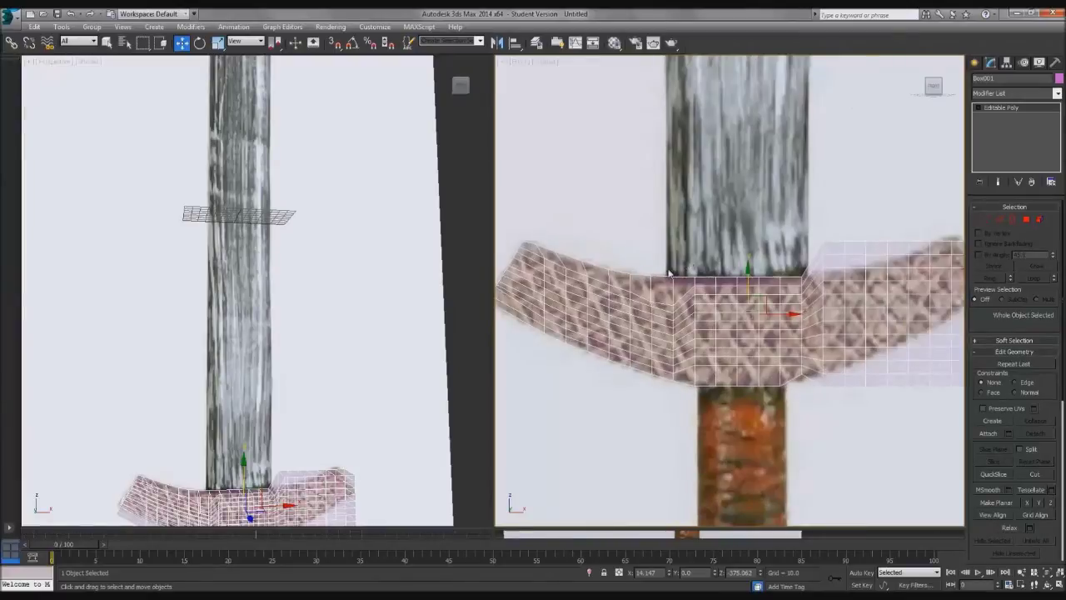
middle_drag(904, 306, 664, 316)
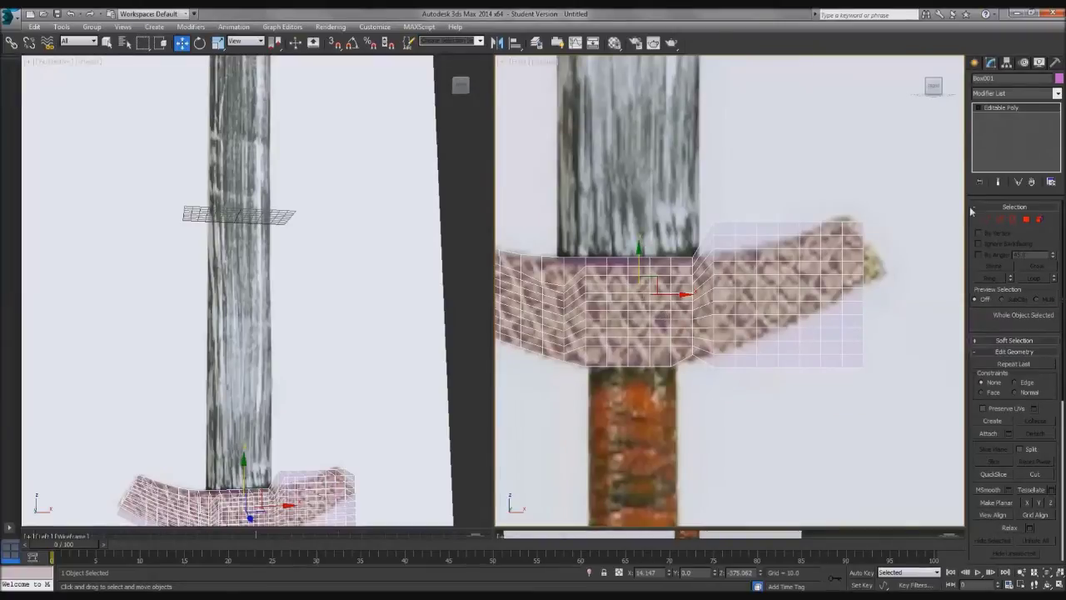
click(1025, 219)
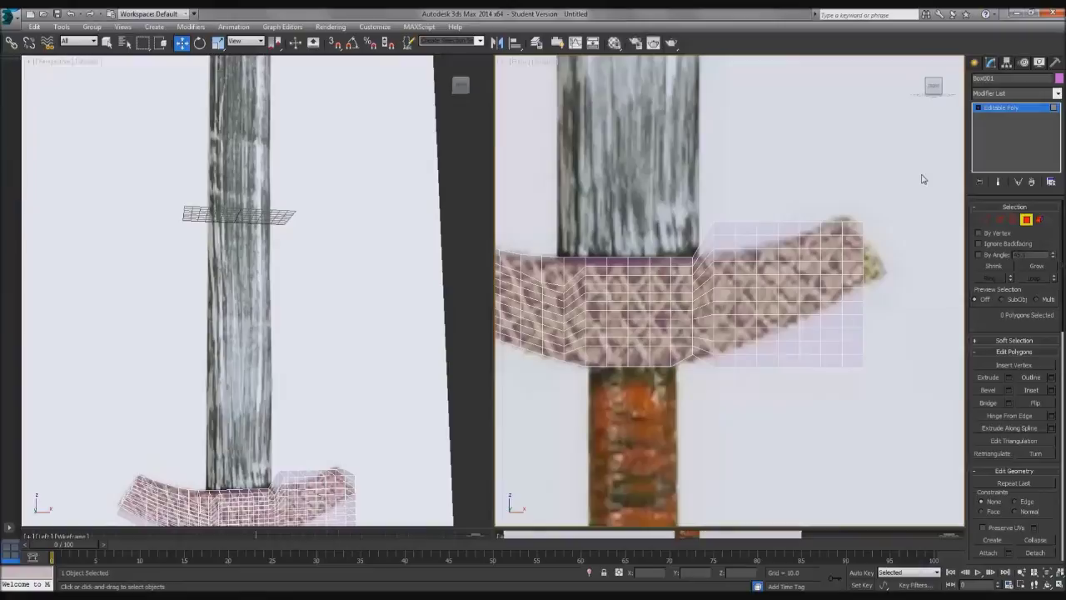
drag(747, 409, 682, 430)
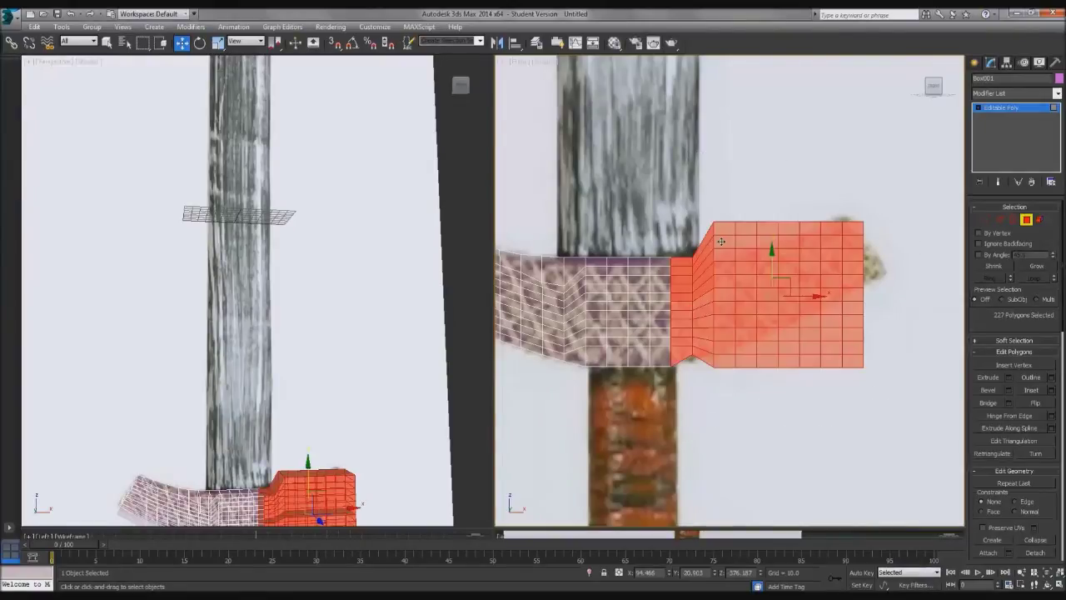
click(914, 336)
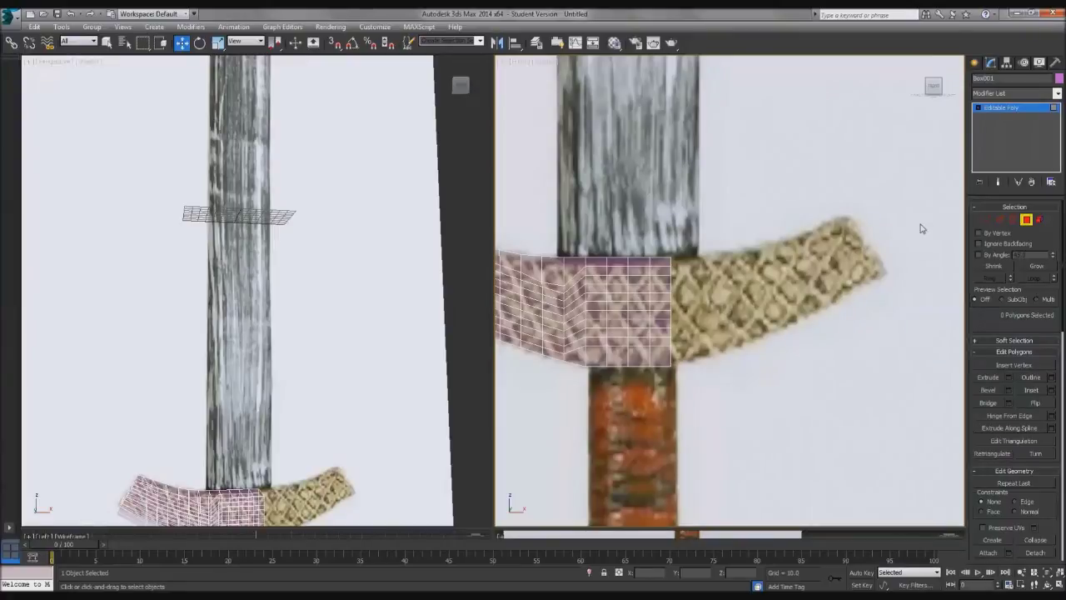
click(1025, 220)
Step: Add a Symmetry modifier to the crossguard, mirroring on the X axis with Flip enabled
middle_drag(767, 302, 821, 305)
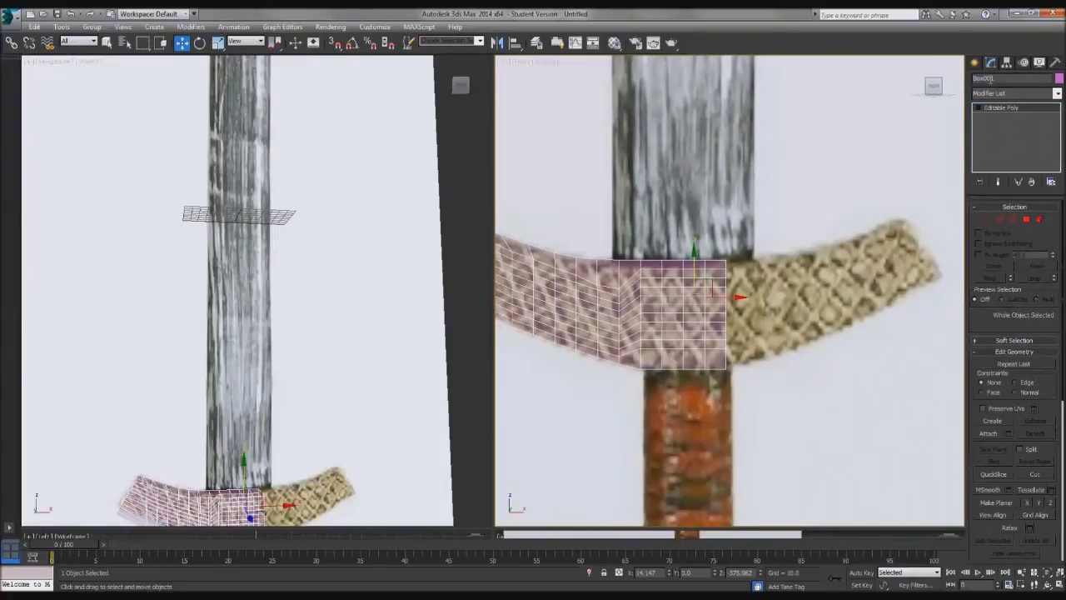
click(1013, 93)
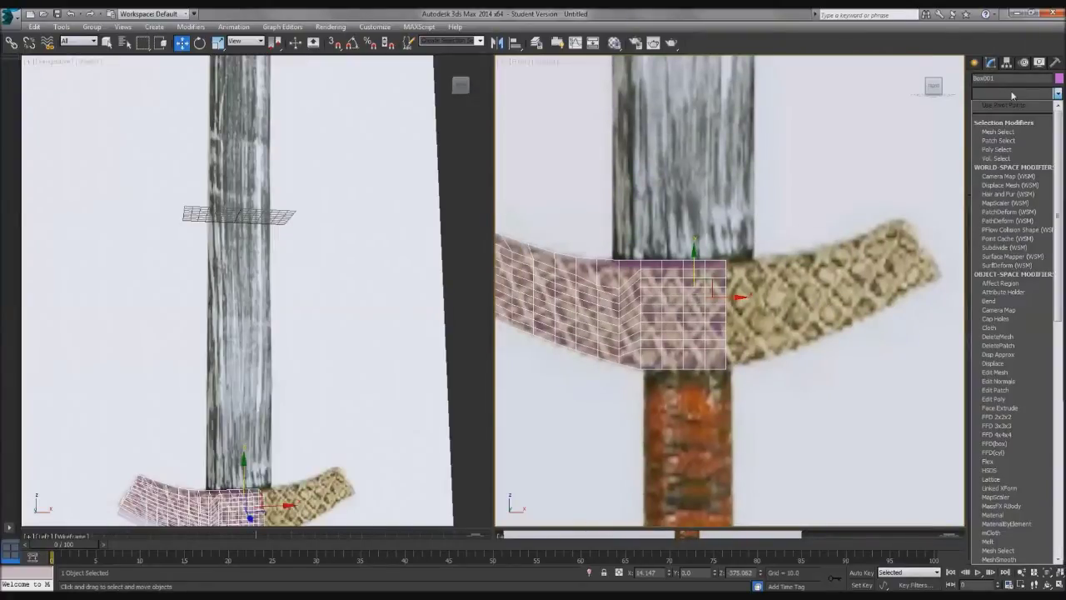
text(sym)
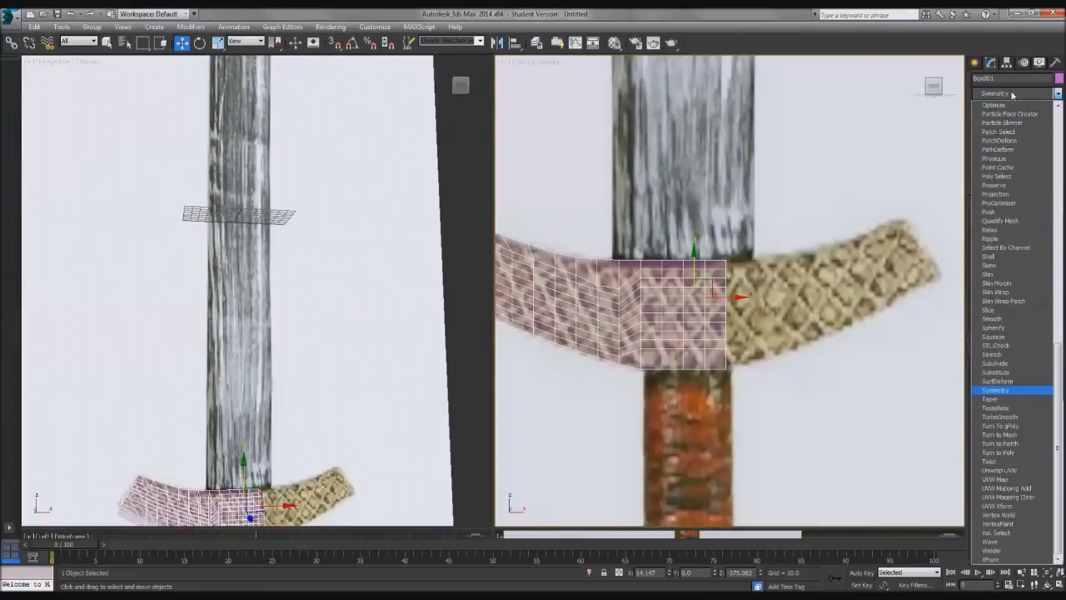
key(Return)
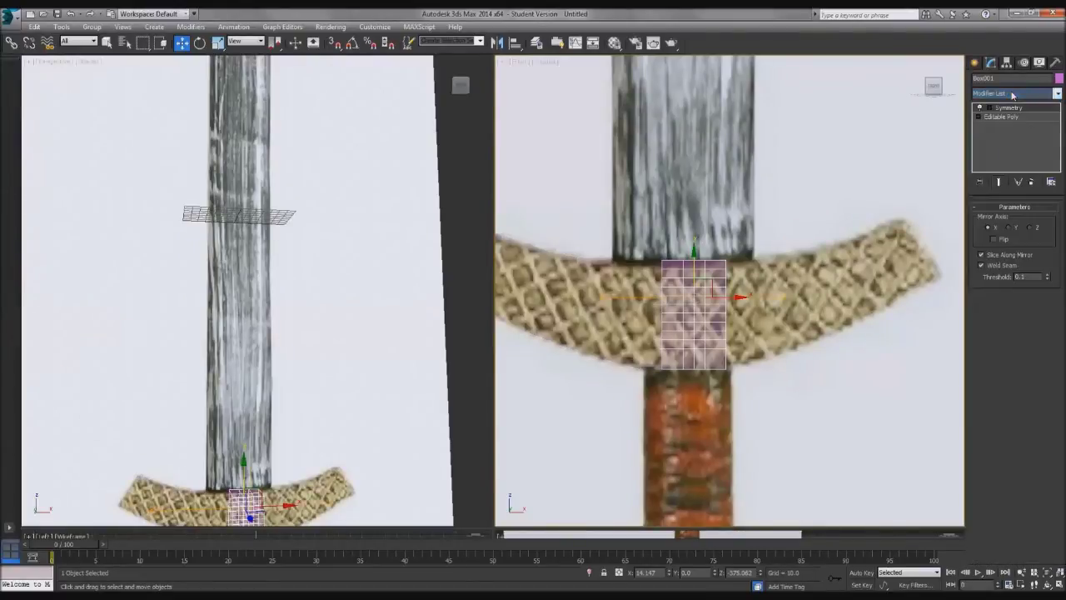
middle_drag(744, 417, 771, 425)
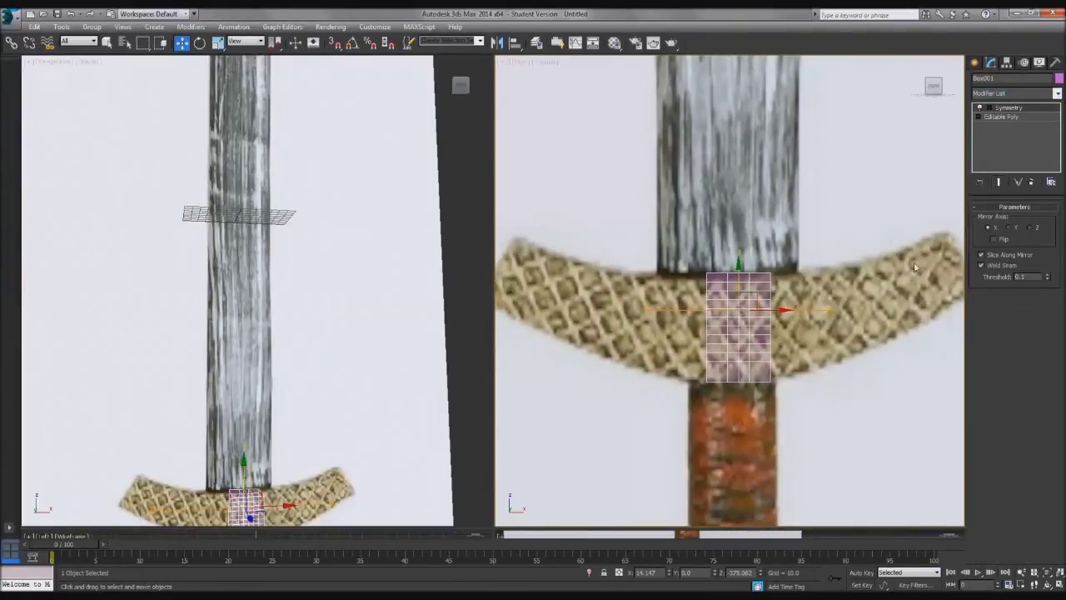
click(994, 239)
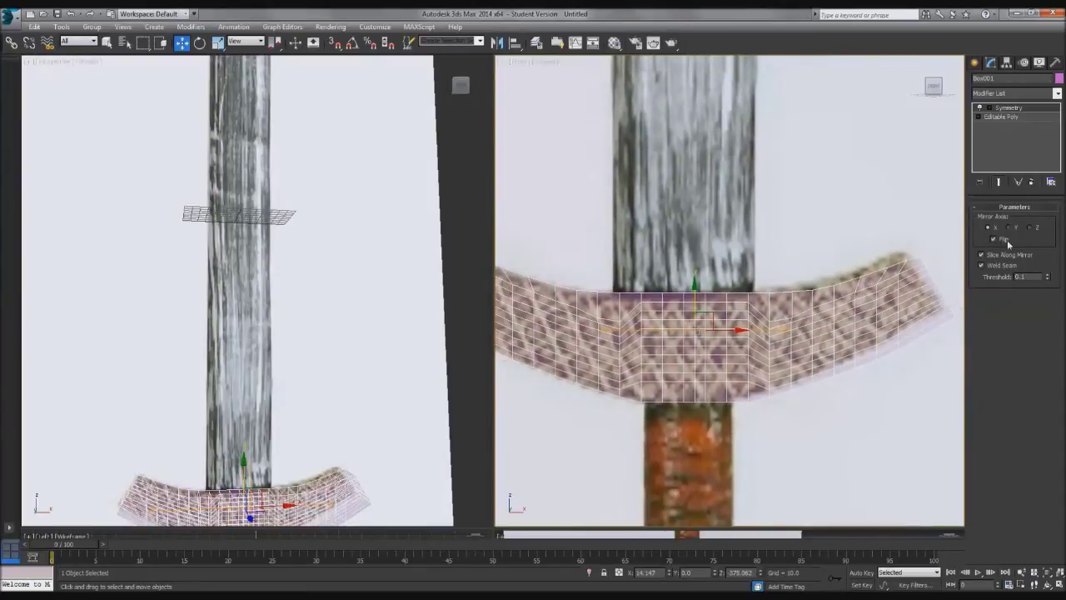
click(1034, 228)
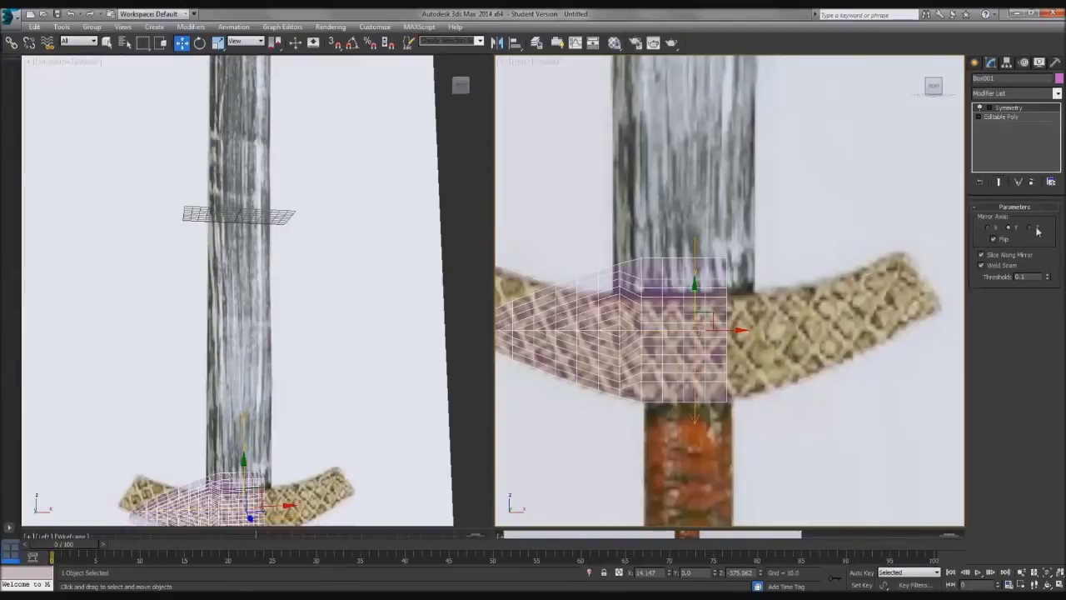
click(989, 227)
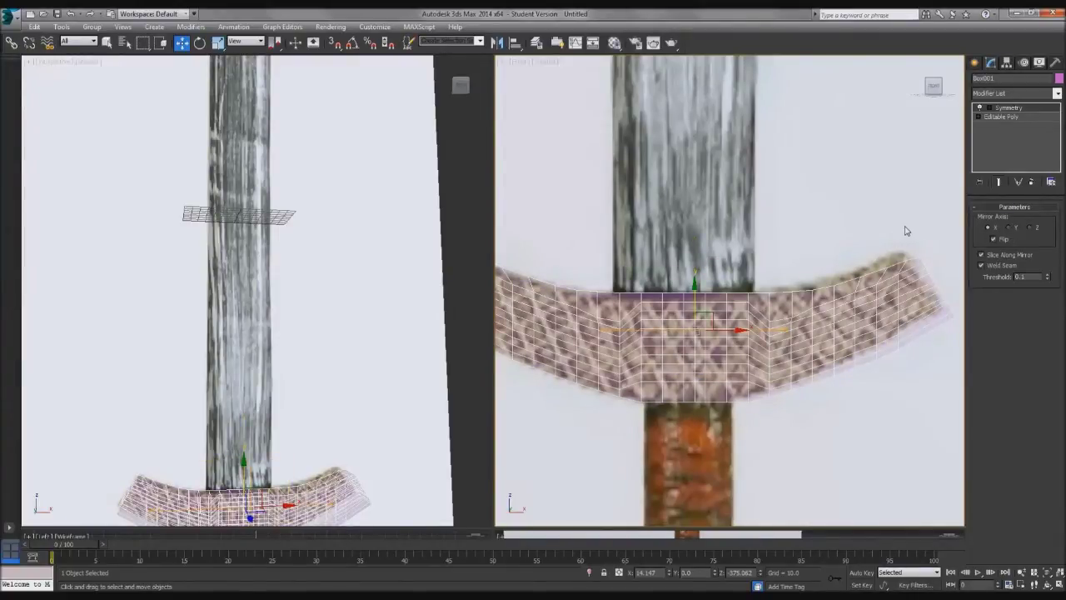
Step: Inspect the mirrored crossguard against the reference in both views, comparing it with the Symmetry modifier off and on
middle_drag(772, 284, 785, 247)
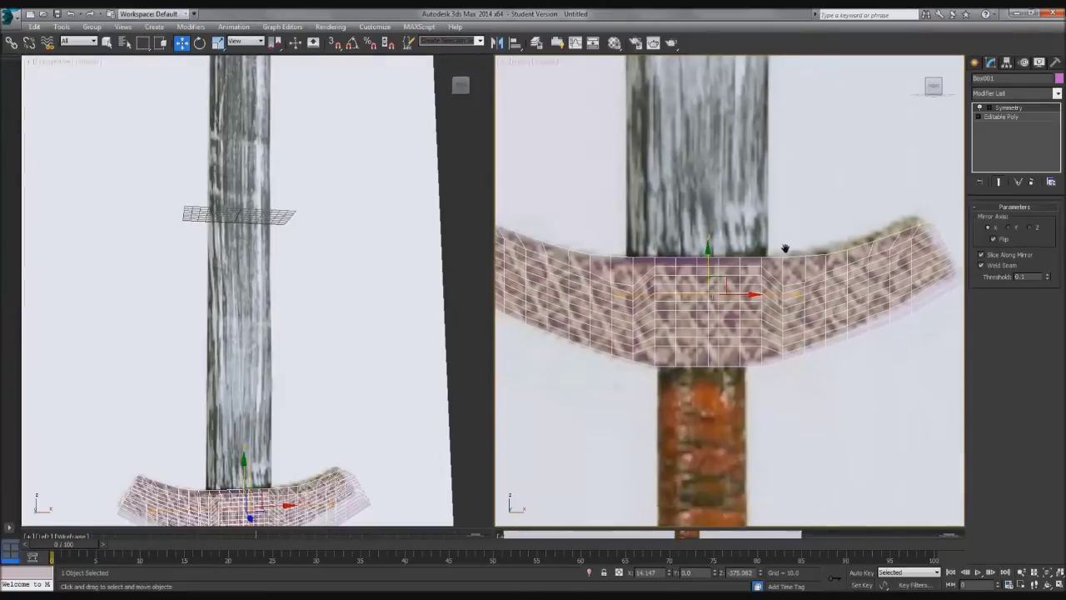
middle_drag(369, 494, 535, 421)
scroll(409, 429, up, 5)
scroll(535, 420, down, 2)
middle_drag(430, 409, 492, 402)
middle_drag(704, 392, 790, 357)
scroll(818, 278, up, 2)
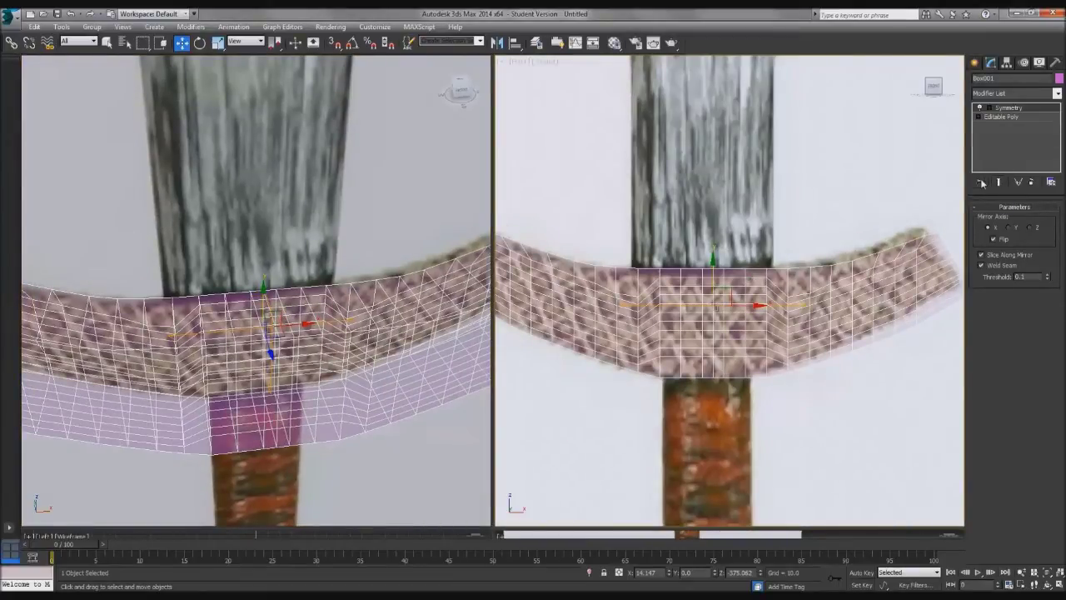
click(979, 108)
click(979, 109)
click(979, 108)
click(980, 108)
scroll(780, 317, up, 2)
middle_drag(767, 331, 775, 316)
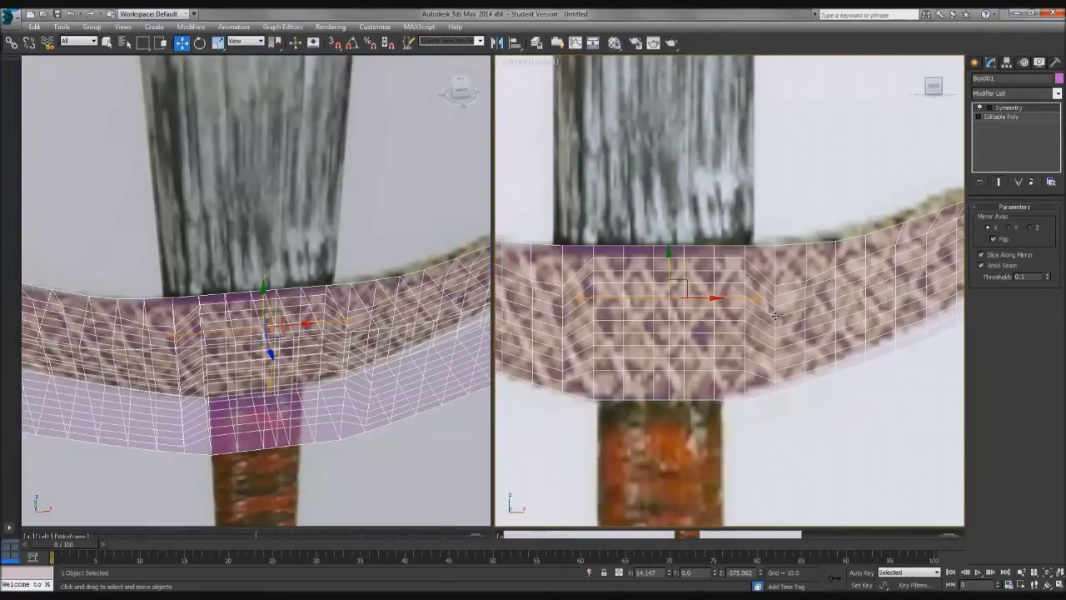
middle_drag(720, 338, 773, 343)
scroll(714, 366, down, 1)
scroll(773, 343, down, 1)
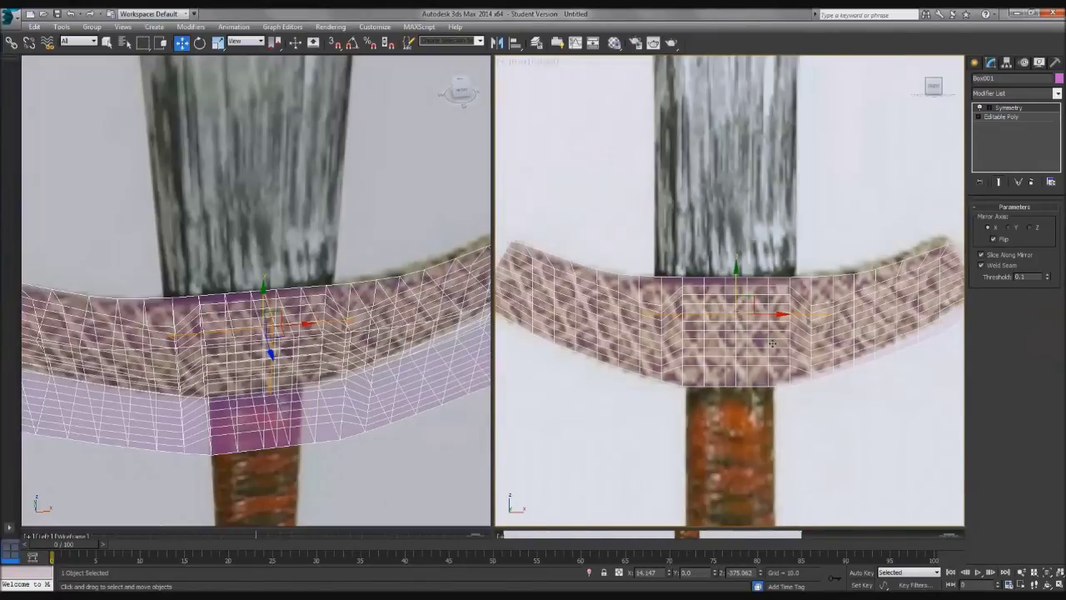
scroll(773, 343, up, 2)
scroll(772, 343, down, 2)
scroll(772, 343, up, 2)
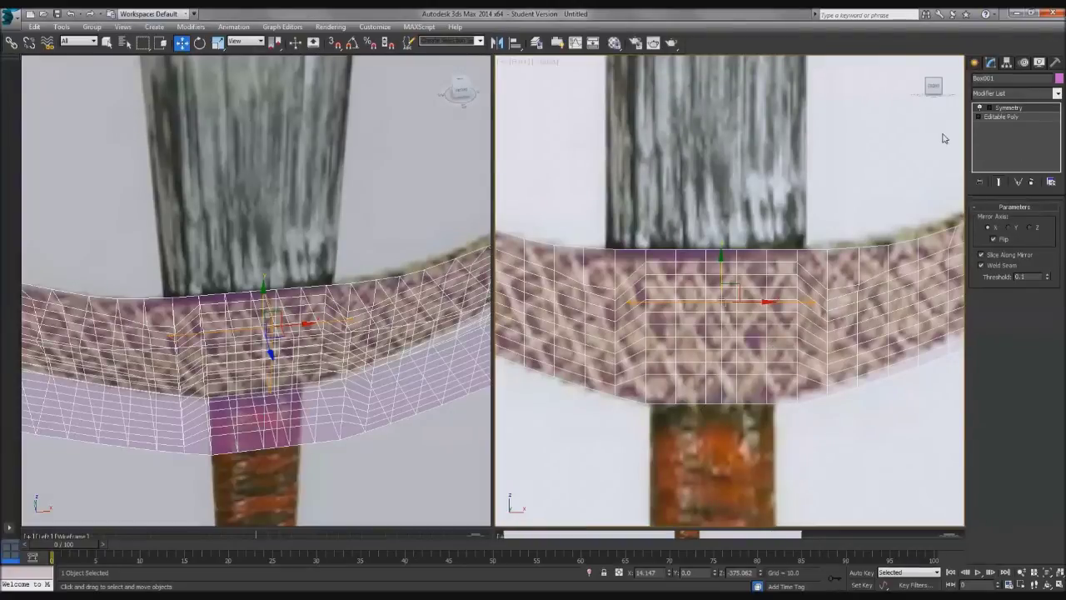
Step: Collapse the crossguard's whole modifier stack, accepting the warning
click(1034, 94)
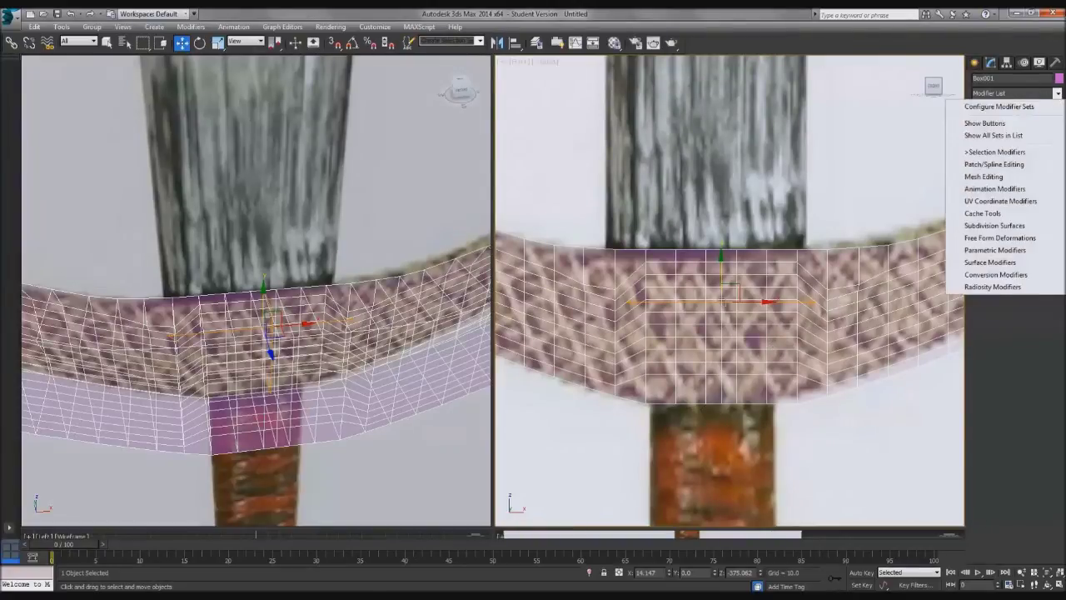
click(1023, 110)
right_click(1020, 110)
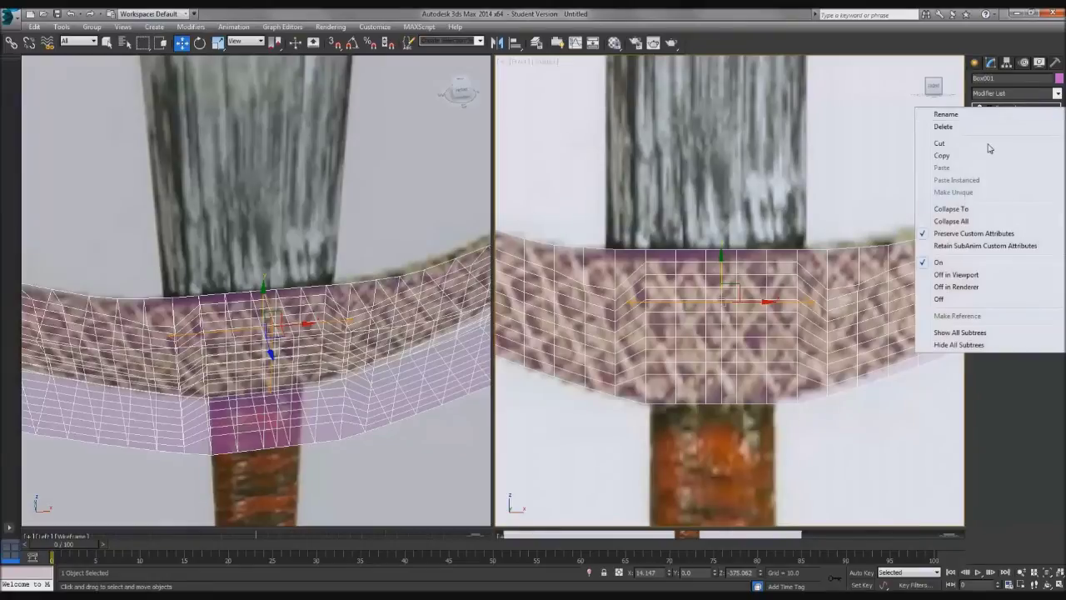
click(953, 221)
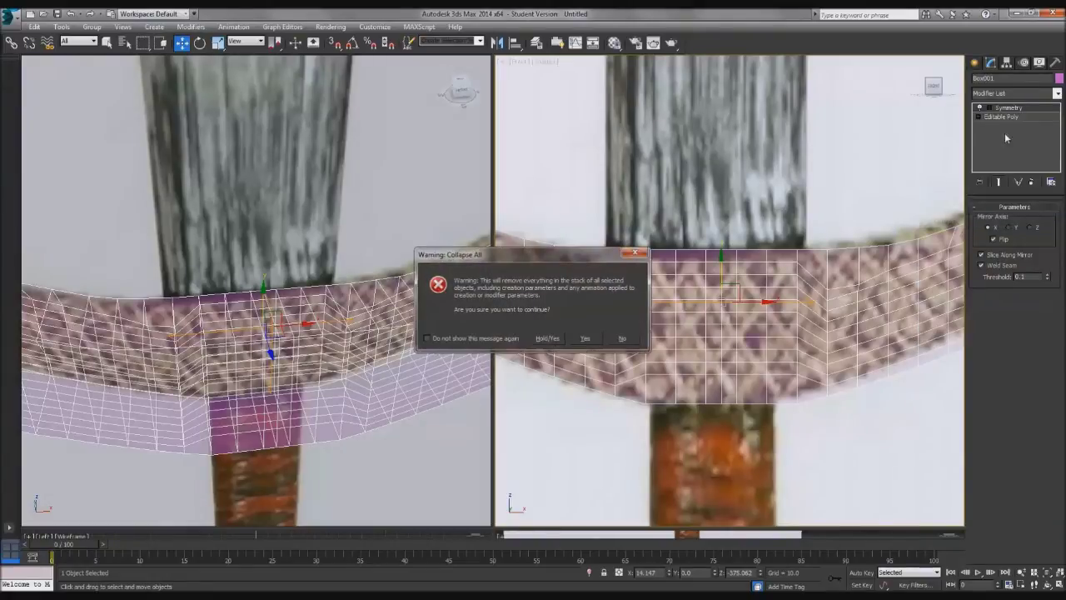
click(585, 339)
Step: Check that individual polygons can be selected on both halves of the crossguard, and clear the selection
scroll(703, 349, down, 2)
click(1026, 220)
click(532, 317)
click(859, 310)
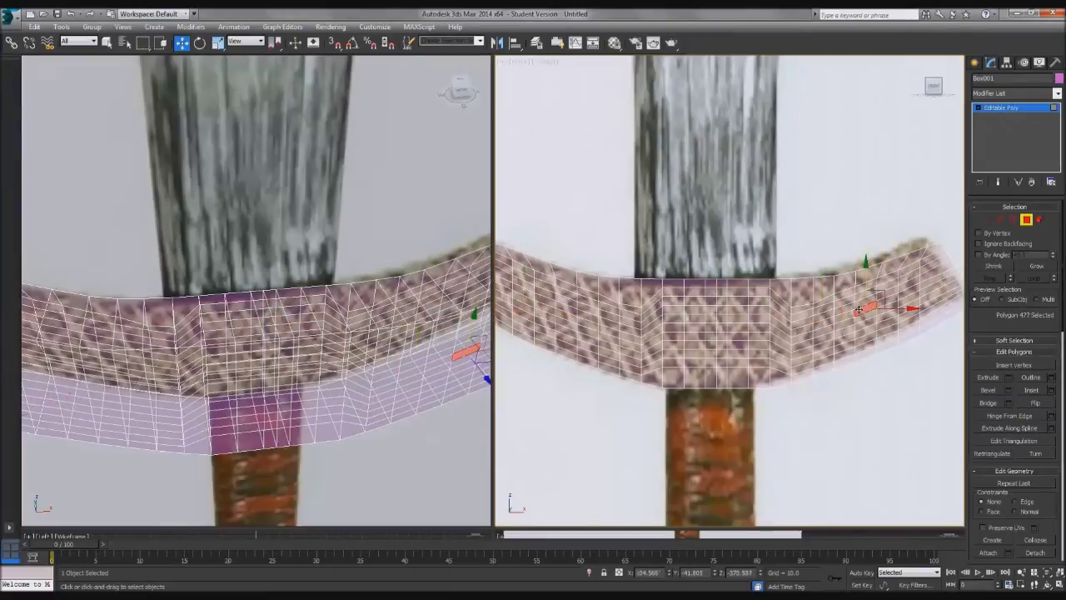
click(1026, 220)
click(816, 197)
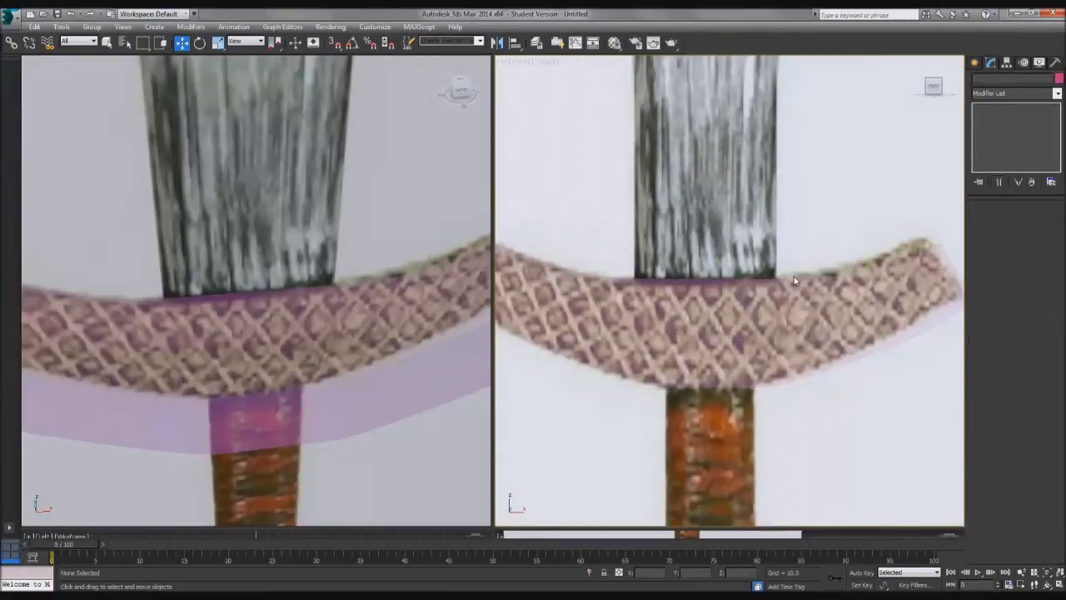
Step: Turn off see-through display for the crossguard and unhide the grip cylinder
click(584, 302)
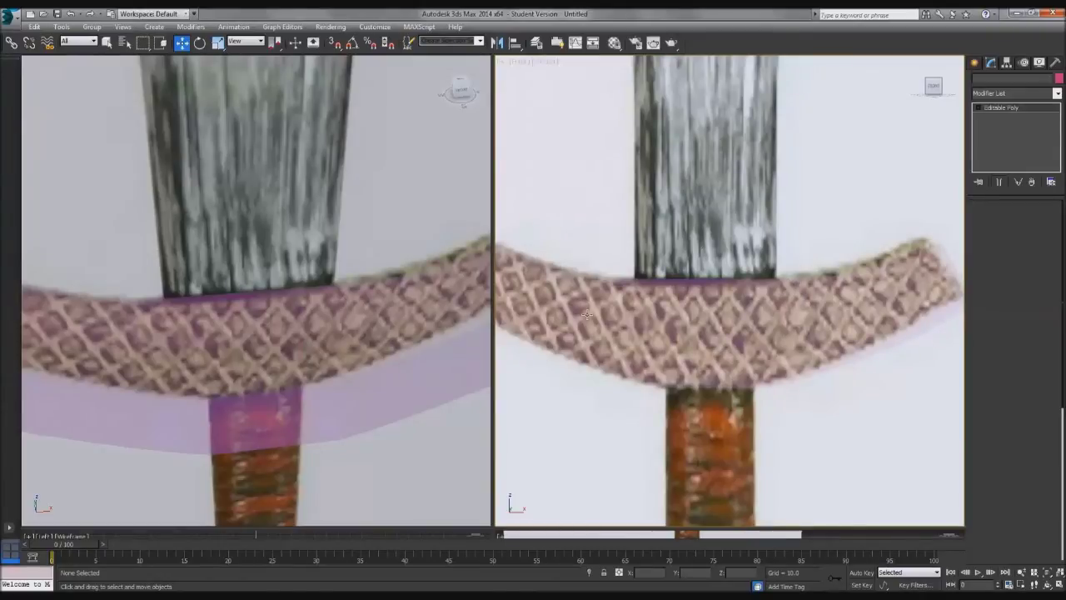
right_click(584, 309)
click(642, 379)
click(614, 413)
click(883, 420)
right_click(882, 421)
click(906, 368)
Step: In a Top view, move the crossguard along Y so it sits over the grip and pommel
scroll(800, 428, down, 5)
middle_drag(786, 419, 782, 366)
alt+middle_drag(216, 384, 273, 377)
scroll(233, 387, down, 6)
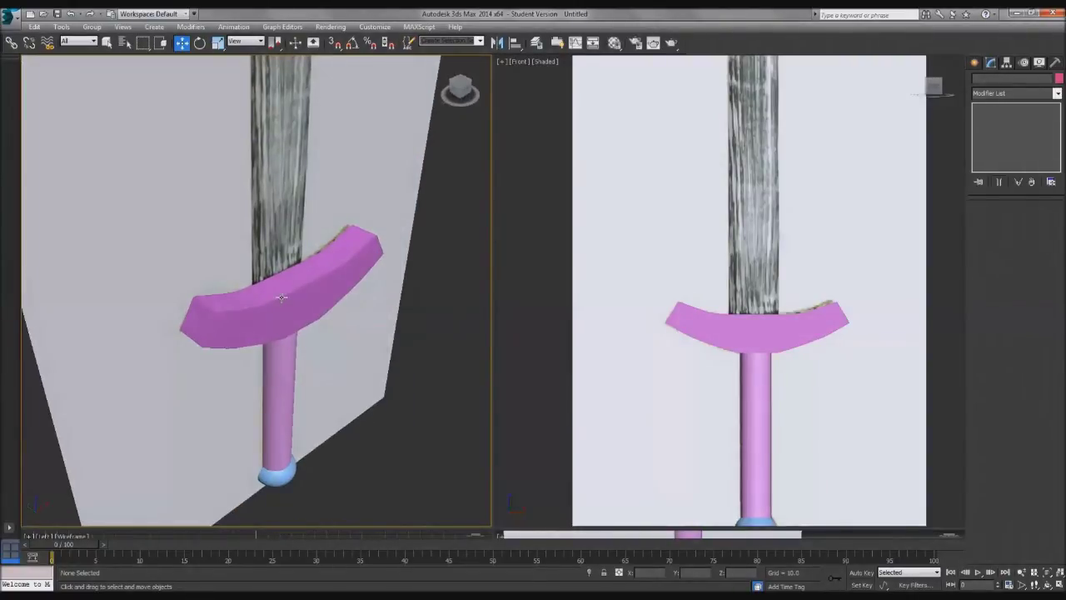
alt+middle_drag(282, 297, 287, 344)
key(t)
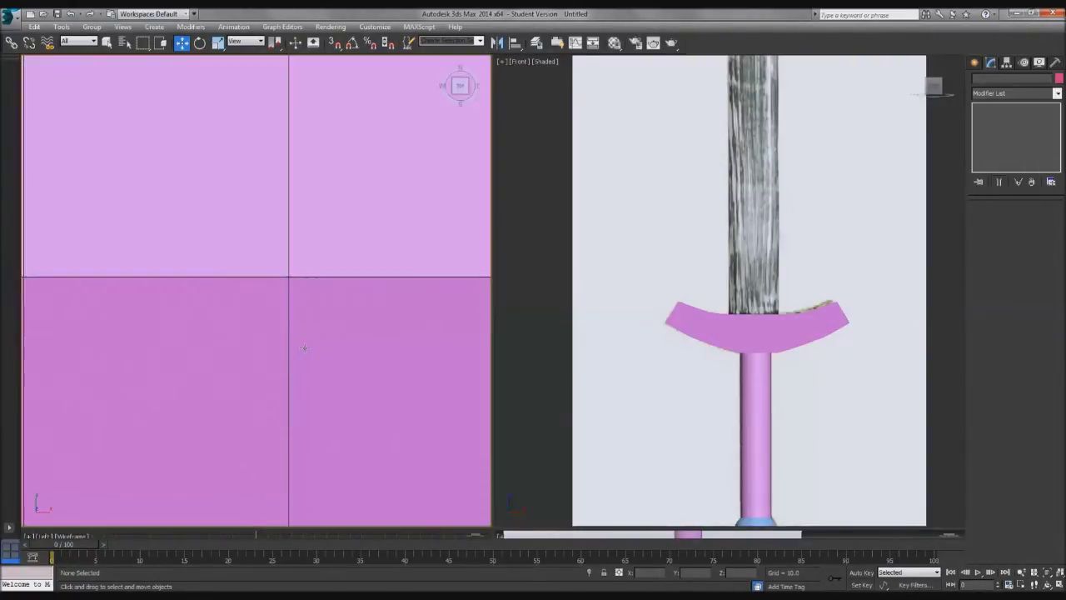
scroll(293, 348, down, 6)
middle_drag(290, 358, 261, 313)
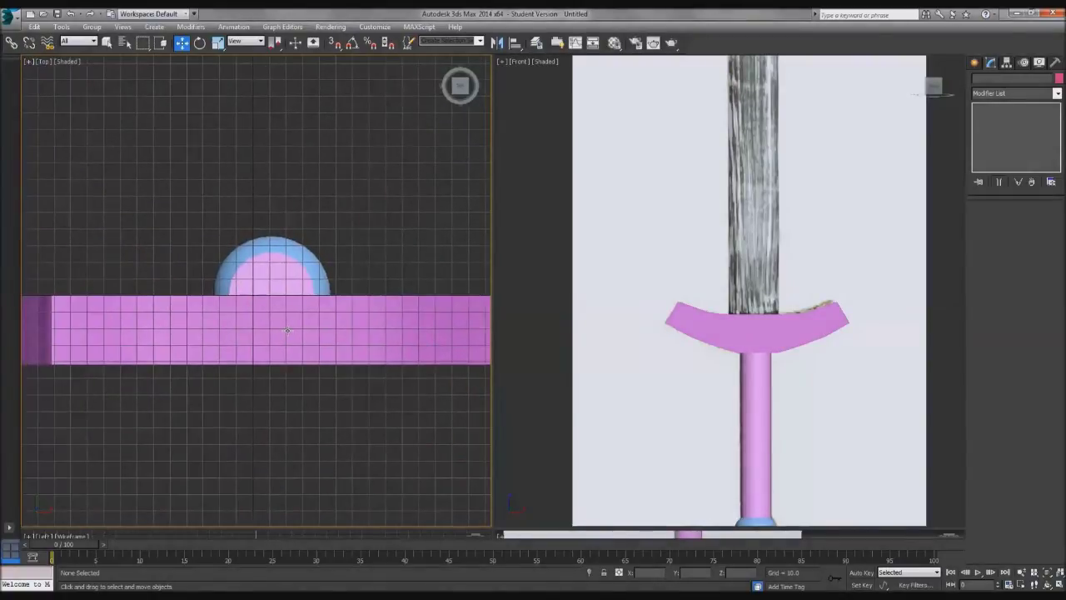
click(287, 330)
middle_drag(274, 268, 280, 280)
drag(280, 273, 309, 239)
Step: Scale the crossguard's depth to about 151% in the Top view so it is thicker than the grip
alt+middle_drag(688, 397, 719, 379)
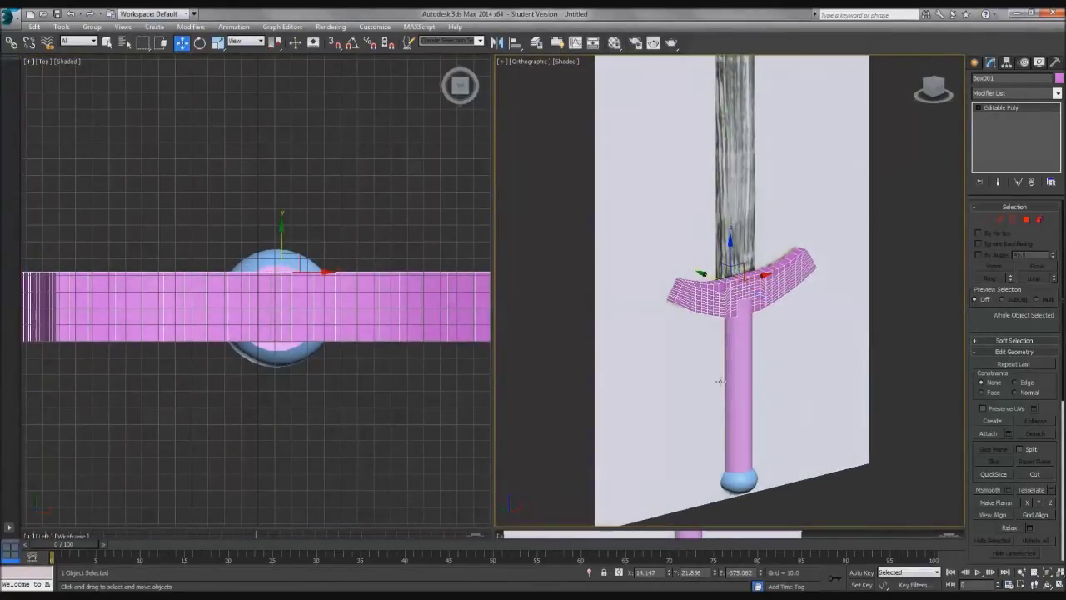
key(f)
right_click(309, 351)
alt+middle_drag(308, 355, 274, 269)
key(r)
key(t)
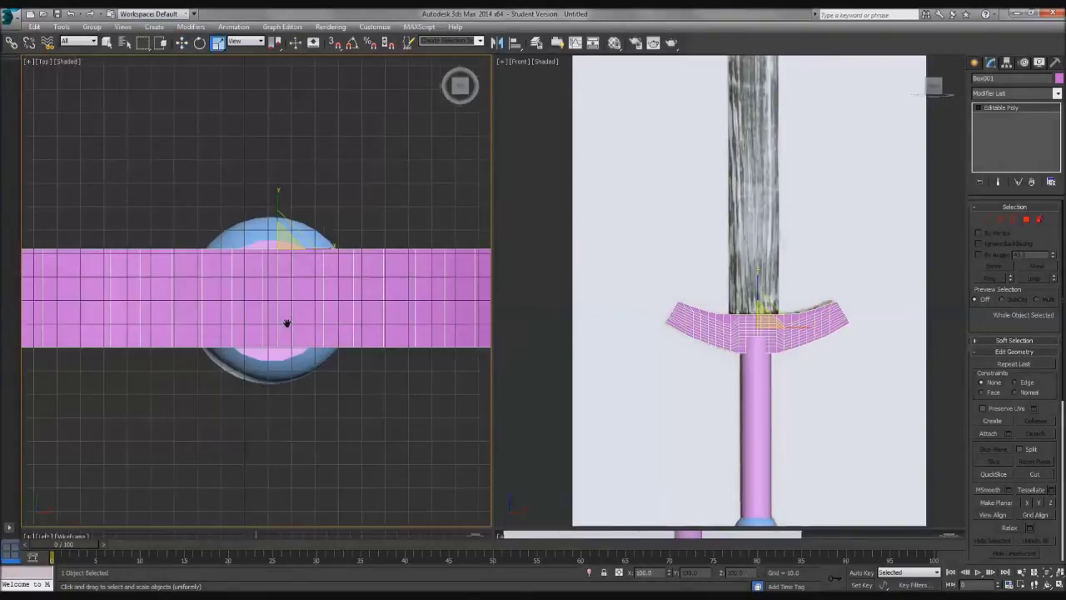
drag(279, 200, 283, 183)
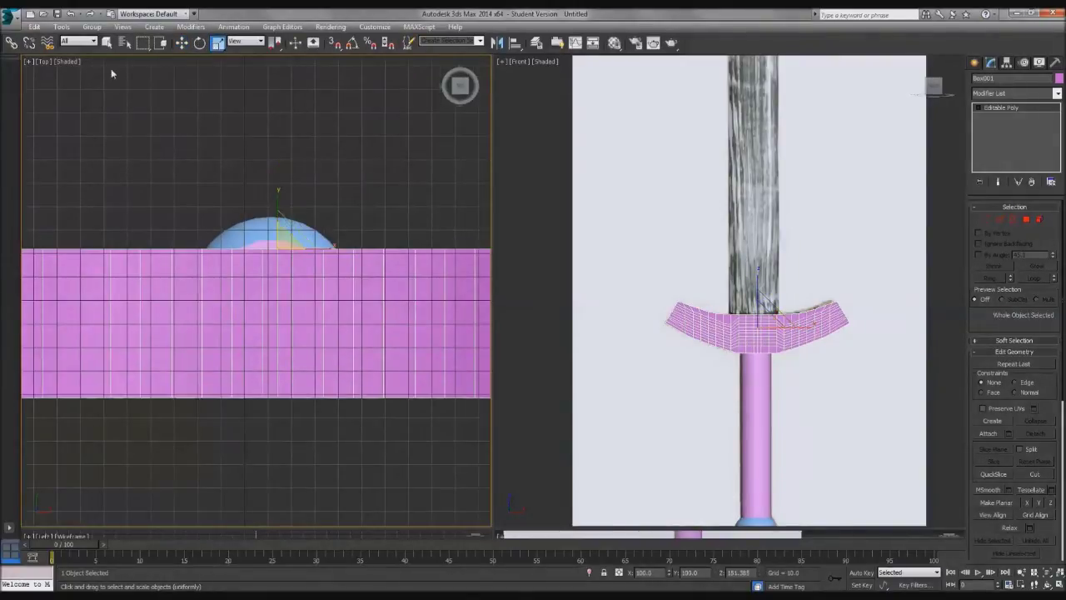
Step: Make the crossguard see-through and move it about 5 units along Y to center it on the grip
click(181, 43)
key(alt+x)
drag(280, 215, 316, 203)
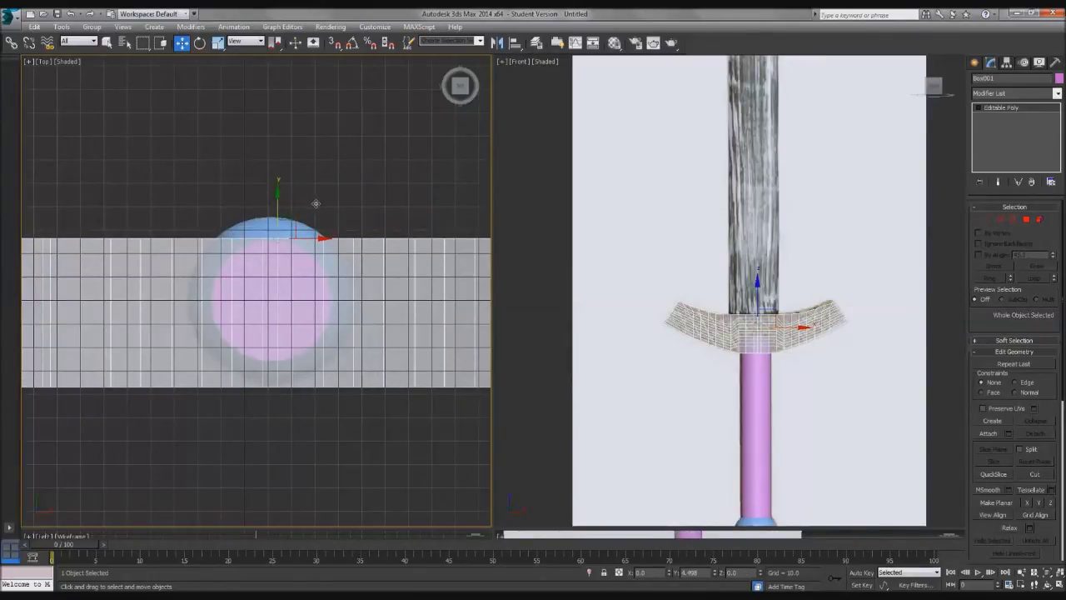
Step: Scale the crossguard's depth down slightly, deselect it and return to a Perspective view
click(218, 43)
drag(276, 185, 285, 195)
click(865, 338)
scroll(712, 347, up, 3)
alt+middle_drag(271, 375, 285, 310)
key(p)
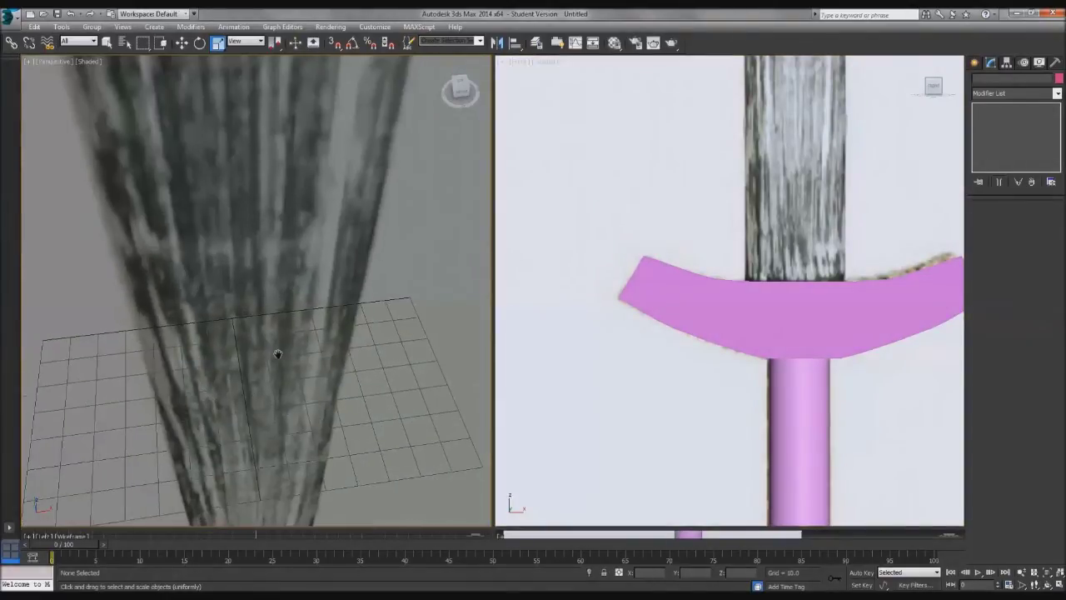
Step: Examine the crossguard, grip and pommel against the reference from several angles in the Perspective view
scroll(275, 359, down, 5)
alt+middle_drag(274, 372, 269, 125)
click(249, 267)
key(z)
alt+middle_drag(223, 378, 164, 380)
scroll(375, 388, down, 5)
click(444, 388)
scroll(329, 375, up, 7)
alt+middle_drag(278, 383, 300, 419)
scroll(301, 418, down, 3)
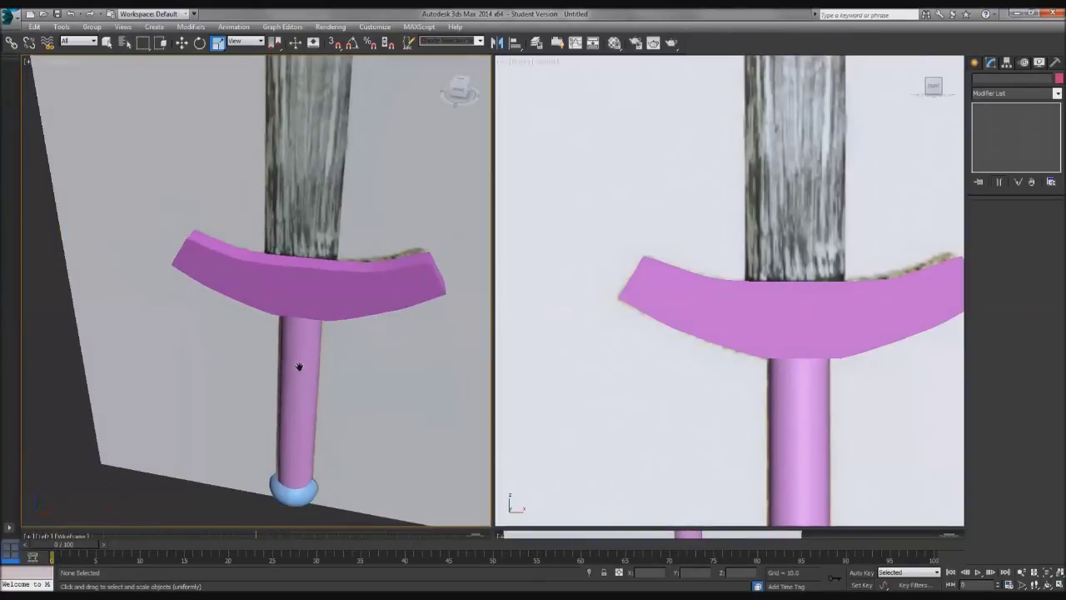
alt+middle_drag(309, 380, 288, 241)
middle_drag(289, 193, 292, 209)
scroll(272, 320, up, 3)
middle_drag(288, 335, 287, 287)
scroll(262, 389, up, 3)
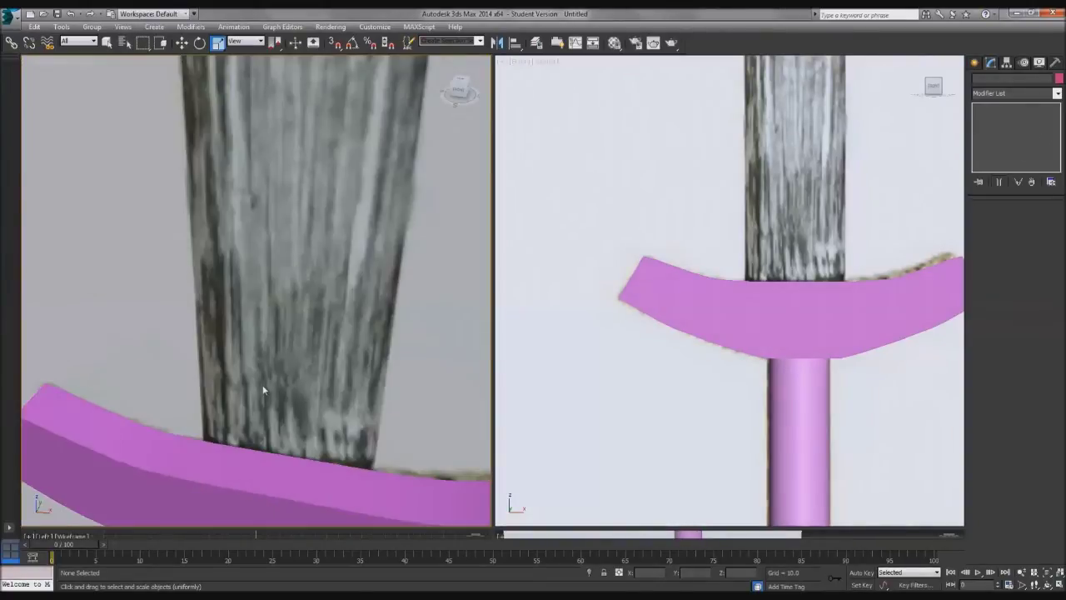
alt+middle_drag(264, 389, 267, 353)
click(127, 421)
key(ctrl+d)
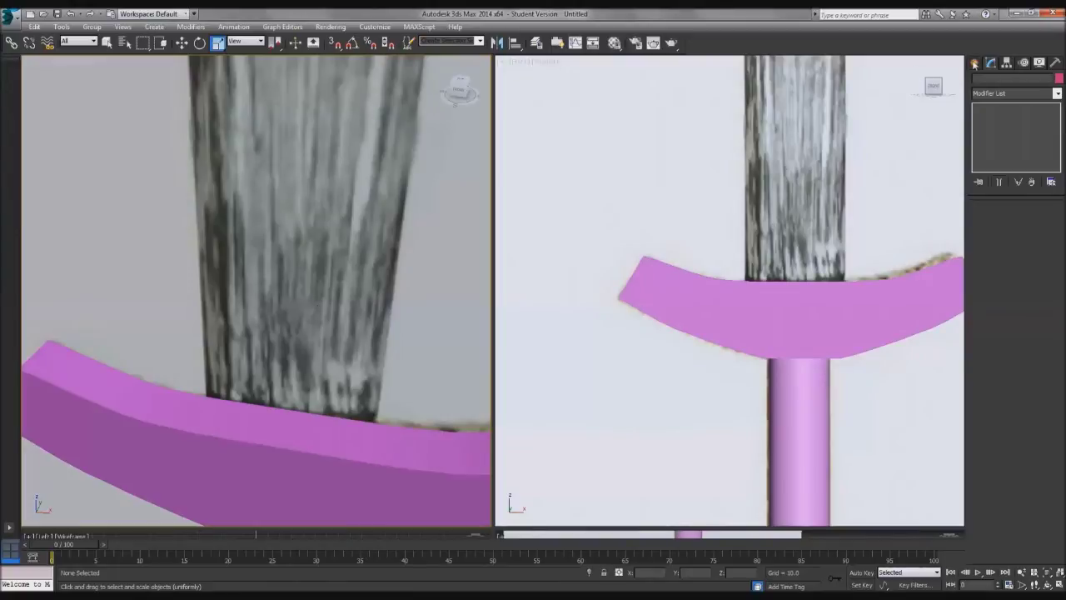
Step: Create a box for the blade over the crossguard in a Top view, about 40.4 wide, 9.5 long and 98.1 high
click(975, 64)
click(994, 134)
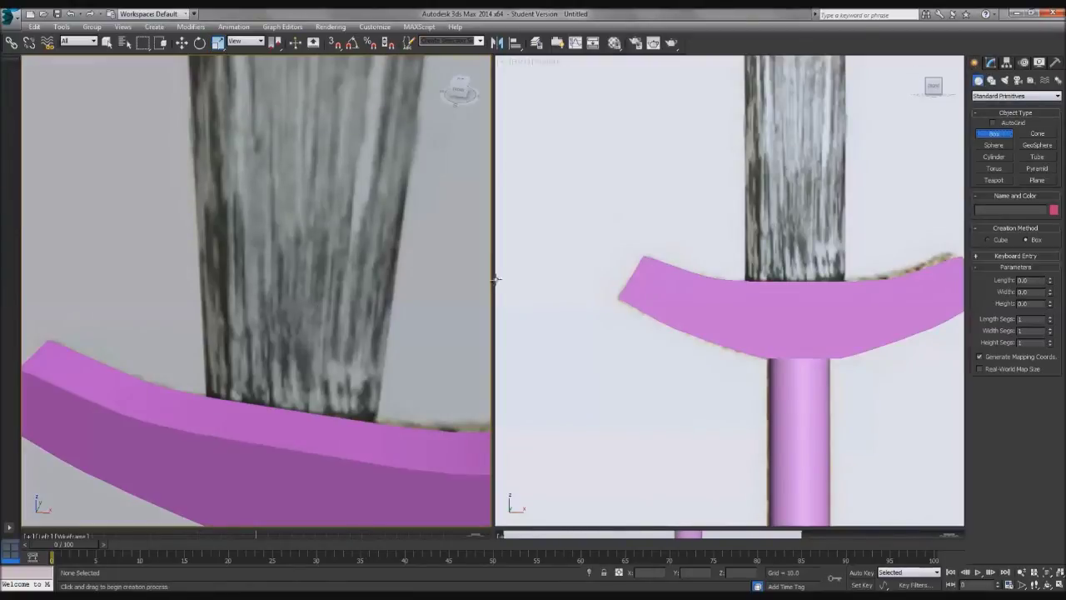
middle_drag(316, 248, 302, 281)
key(t)
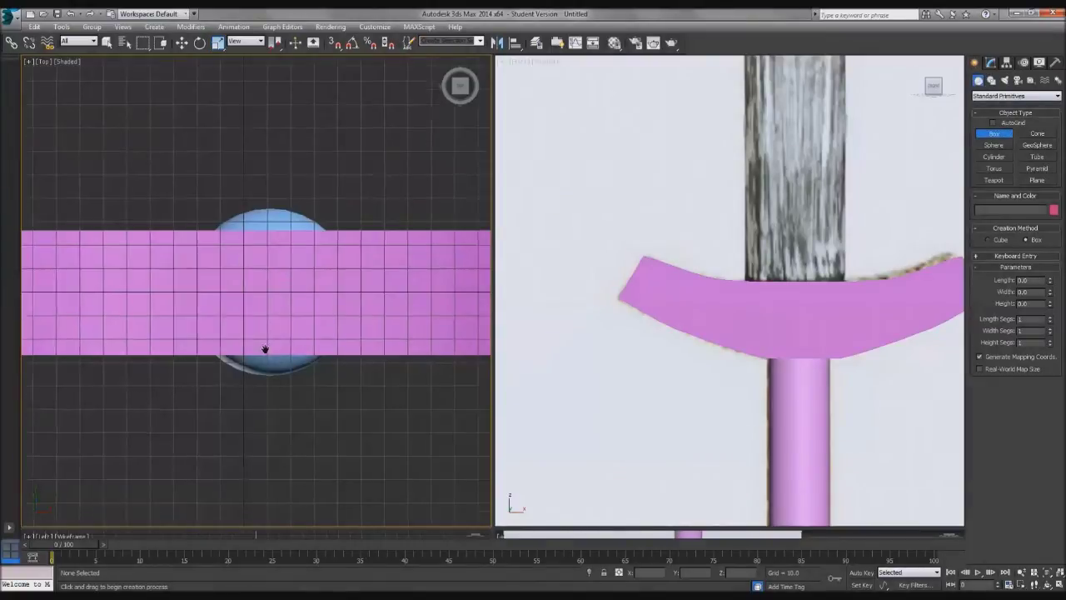
drag(194, 276, 287, 297)
click(288, 297)
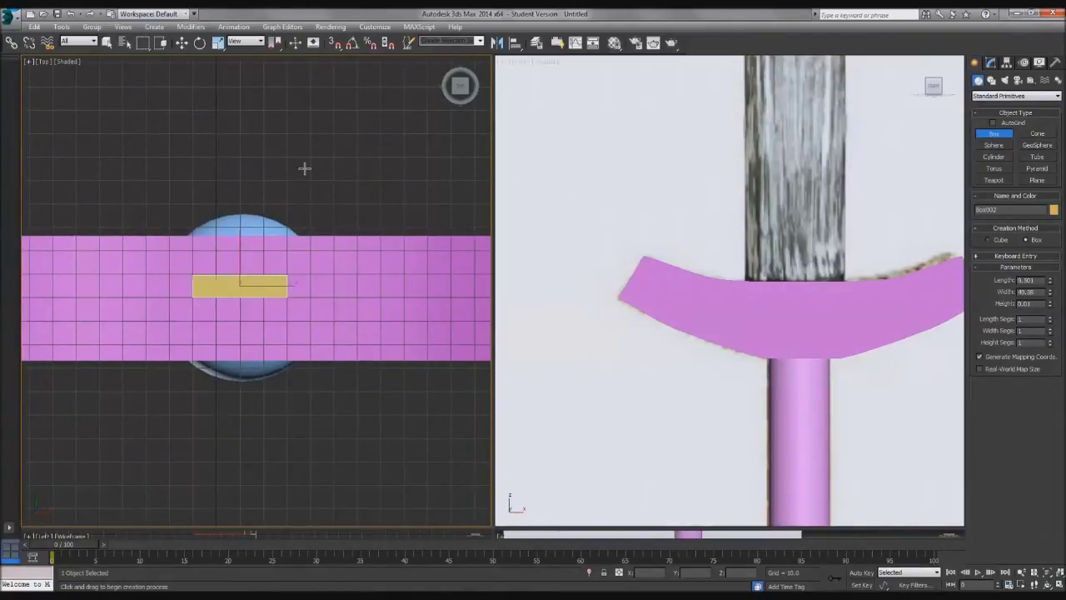
scroll(608, 250, down, 6)
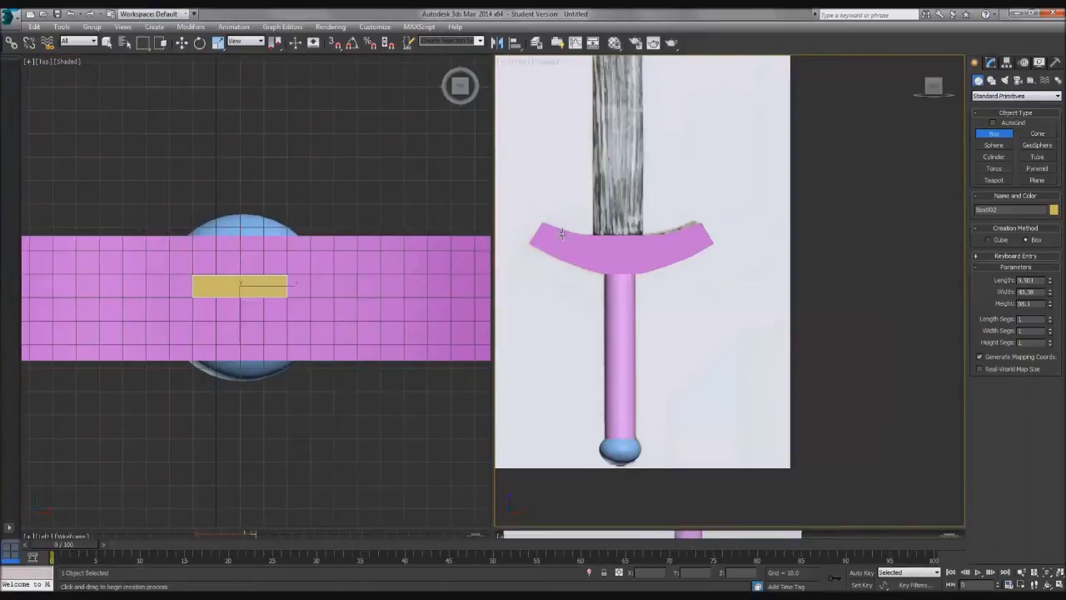
Step: Set the blade box's X and Y position to 0
scroll(614, 258, up, 3)
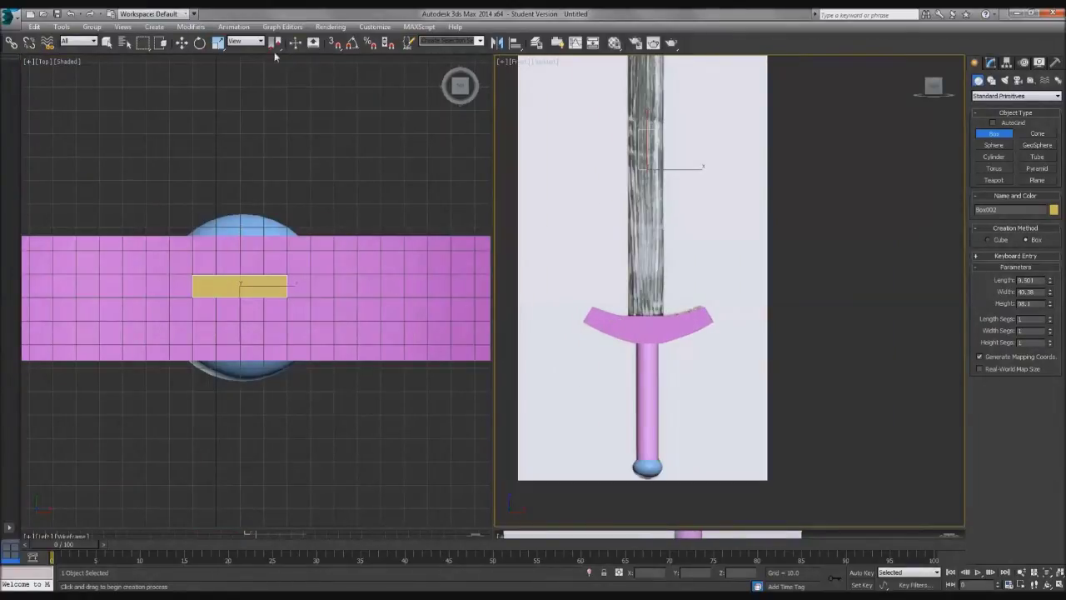
click(181, 42)
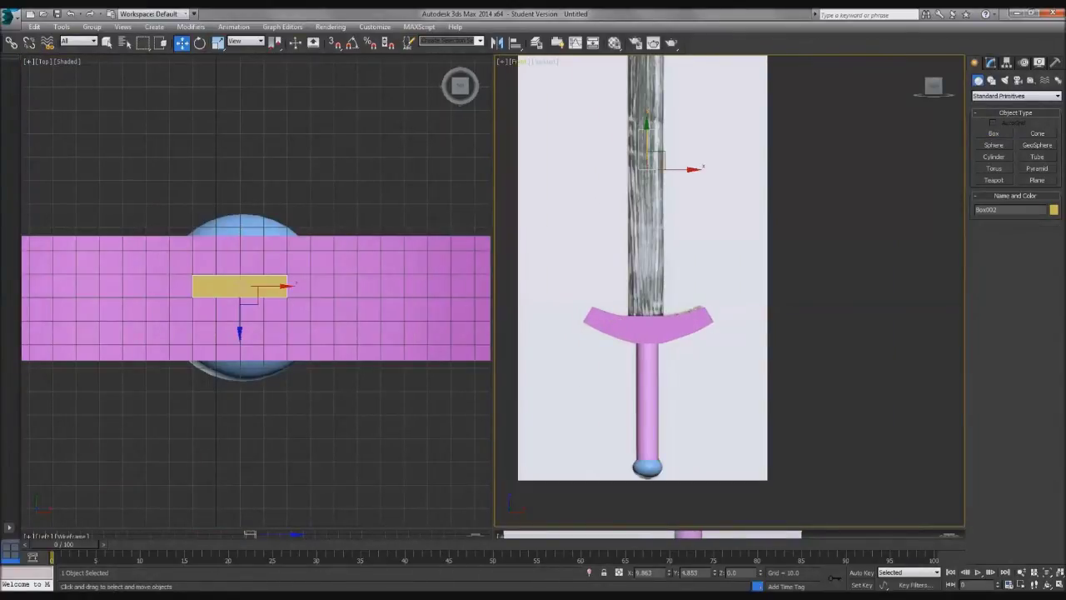
double_click(654, 572)
text(0)
key(Tab)
text(0)
key(Tab)
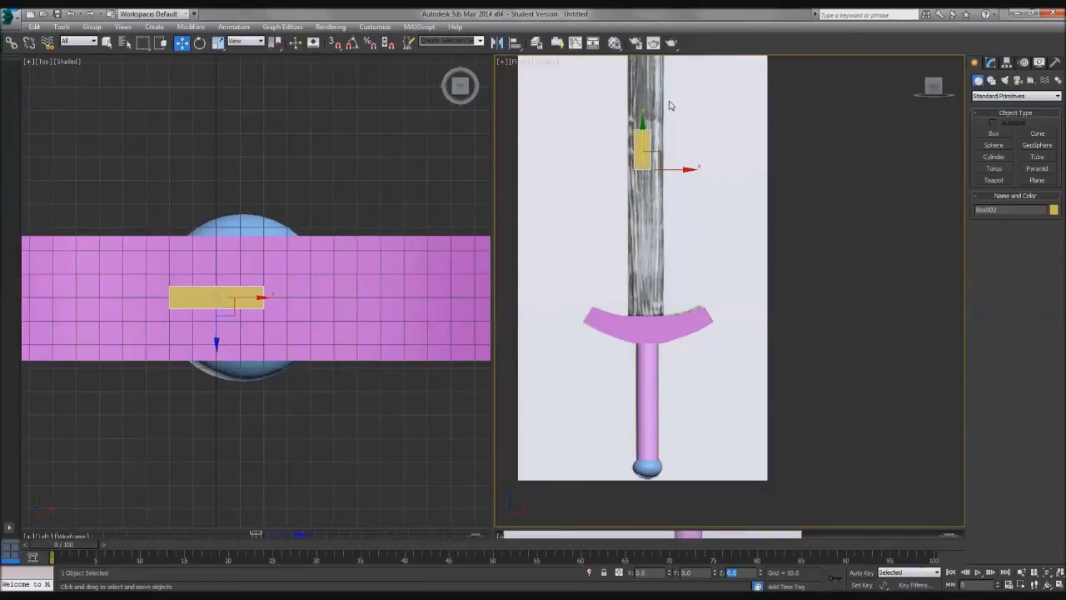
Step: Move the blade box down and sideways in the Front view so it sits on the crossguard at the blade's base
drag(640, 131, 639, 271)
scroll(639, 272, up, 3)
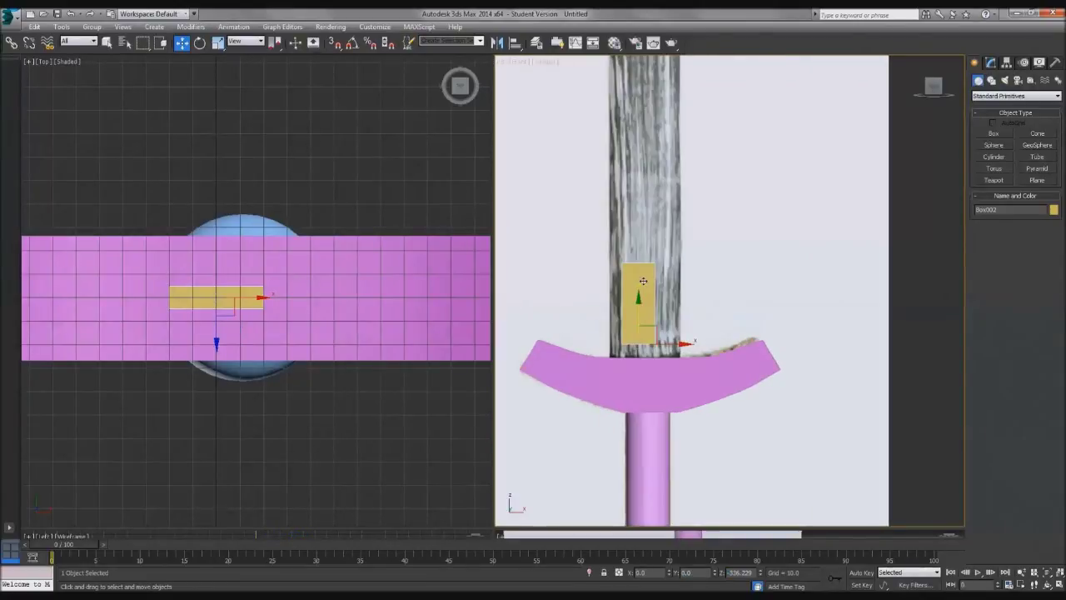
scroll(630, 321, up, 3)
drag(682, 311, 726, 355)
Step: Widen the blade box along X and nudge it sideways until it matches the width of the reference blade
click(218, 44)
click(182, 43)
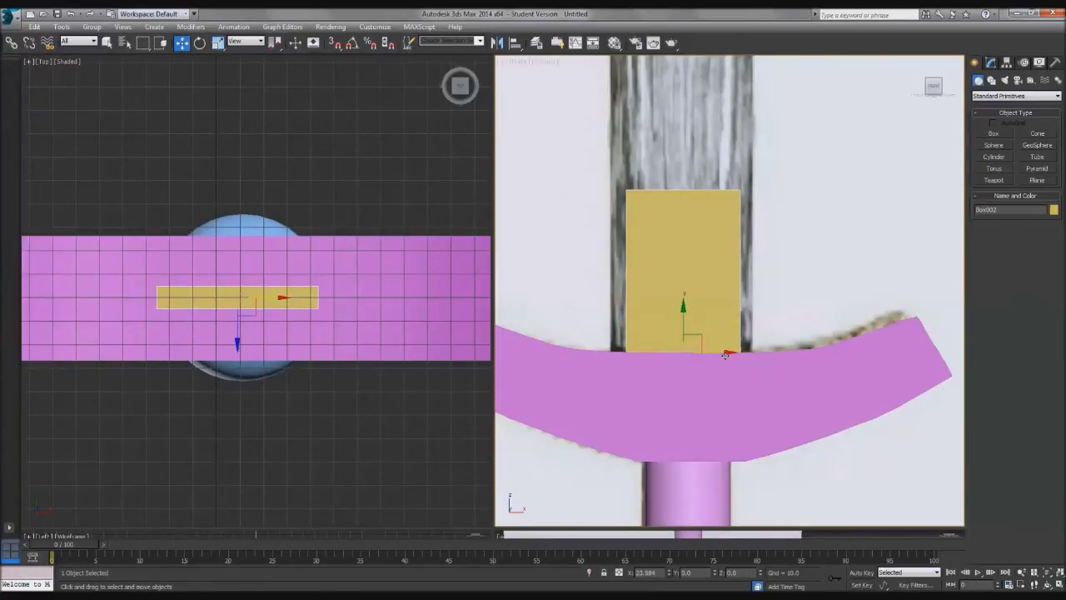
click(217, 43)
drag(737, 353, 747, 353)
key(w)
drag(720, 355, 719, 353)
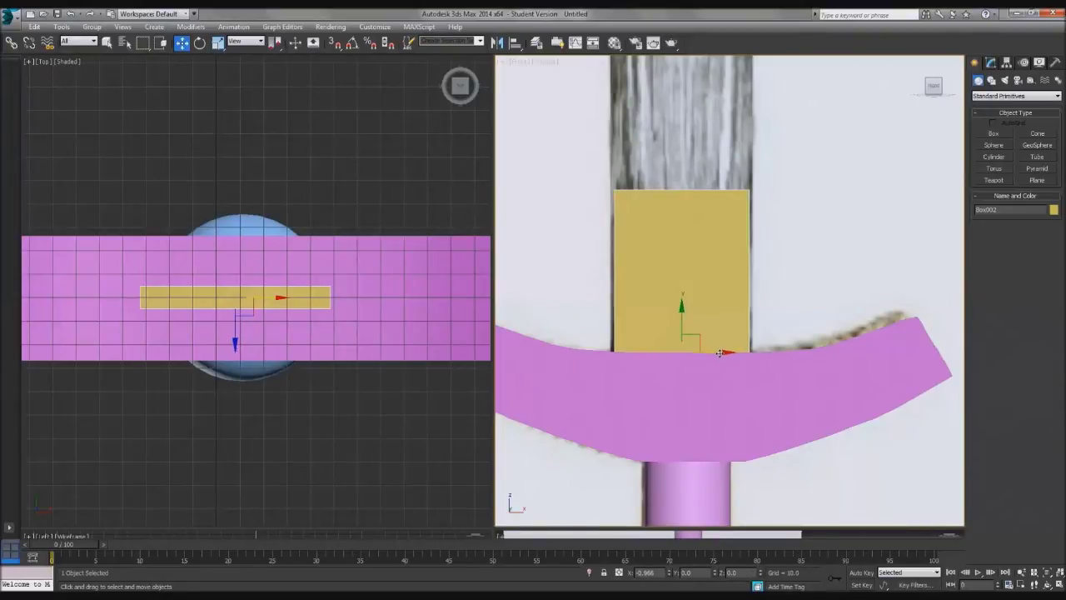
key(r)
drag(721, 352, 746, 351)
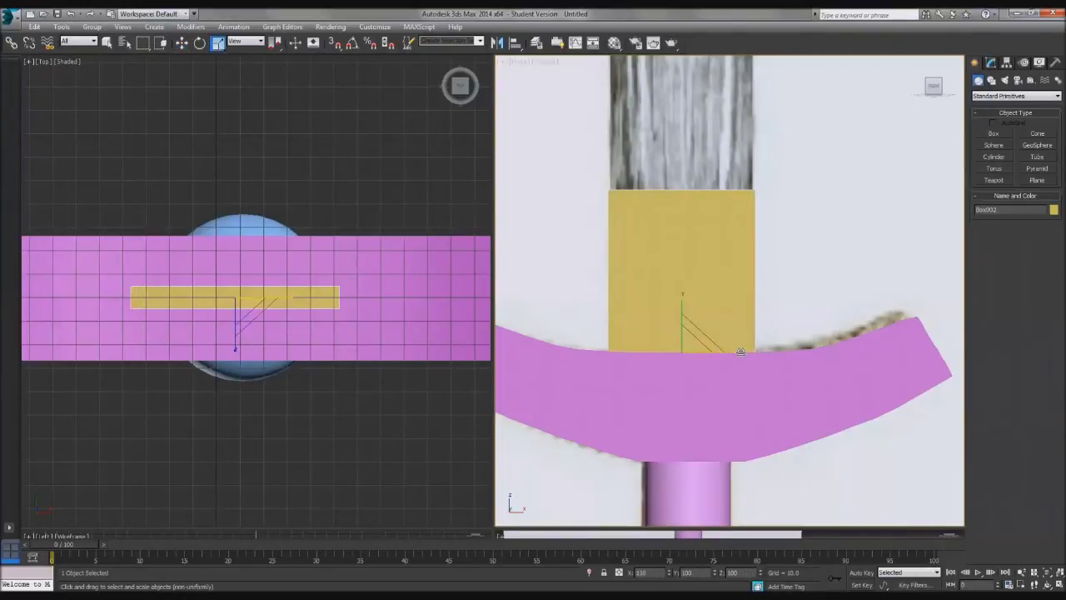
Step: Unfreeze and hide the reference plane, and frame the blade box in the Perspective view
right_click(395, 333)
key(p)
alt+middle_drag(361, 331, 392, 255)
right_click(390, 256)
click(410, 172)
click(369, 170)
right_click(369, 170)
click(402, 135)
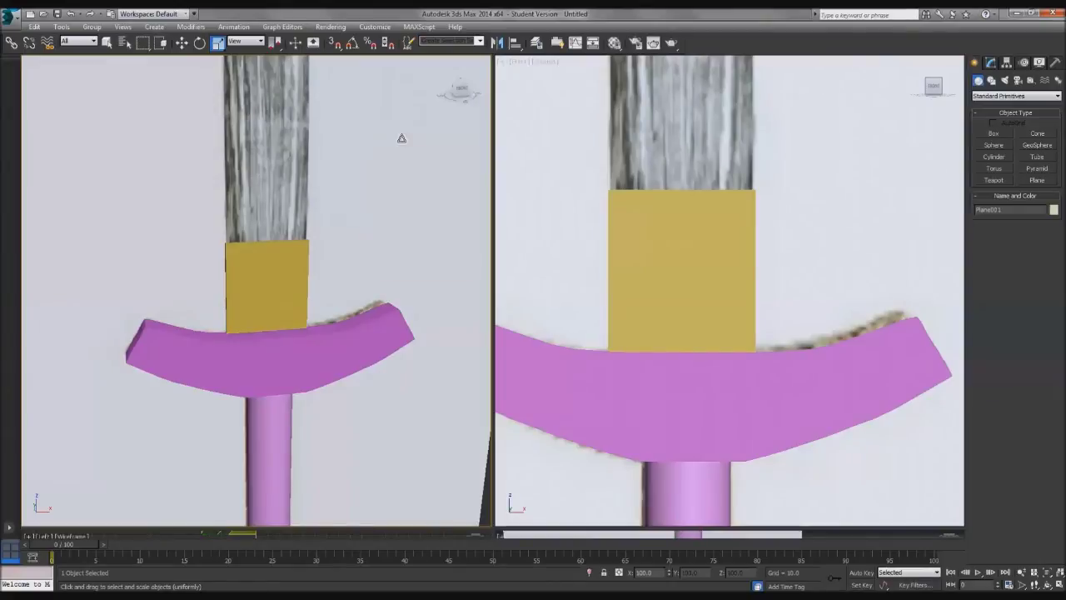
alt+middle_drag(258, 280, 376, 319)
click(128, 300)
key(z)
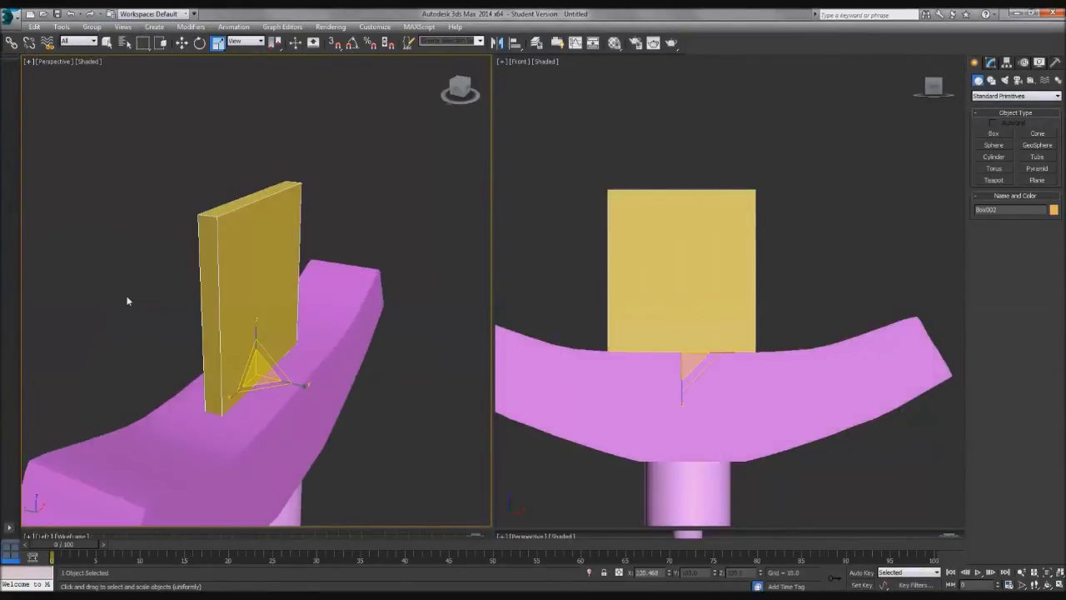
alt+middle_drag(267, 333, 399, 331)
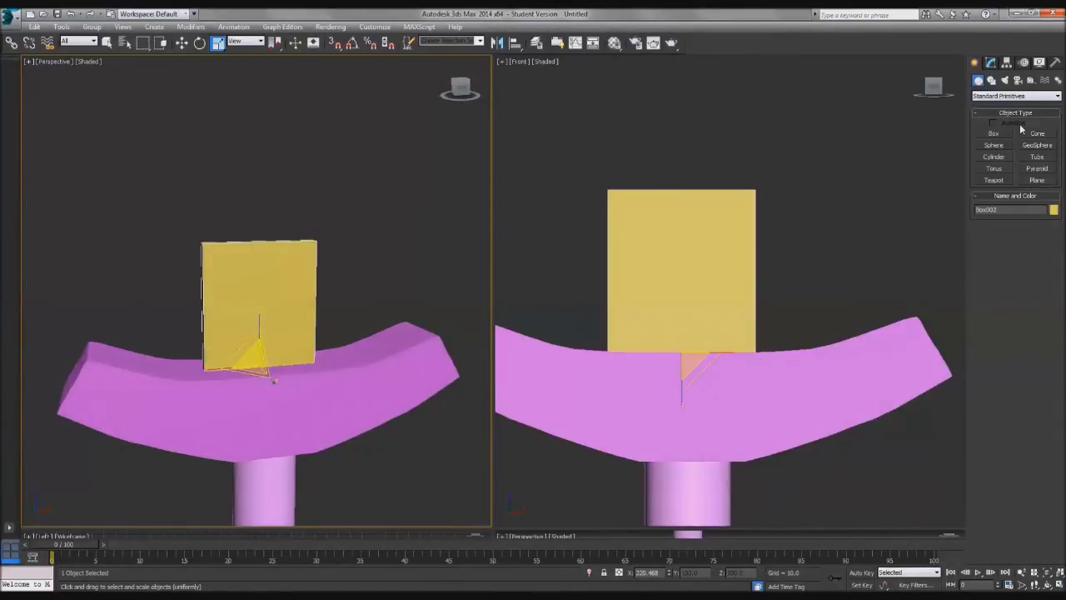
click(990, 64)
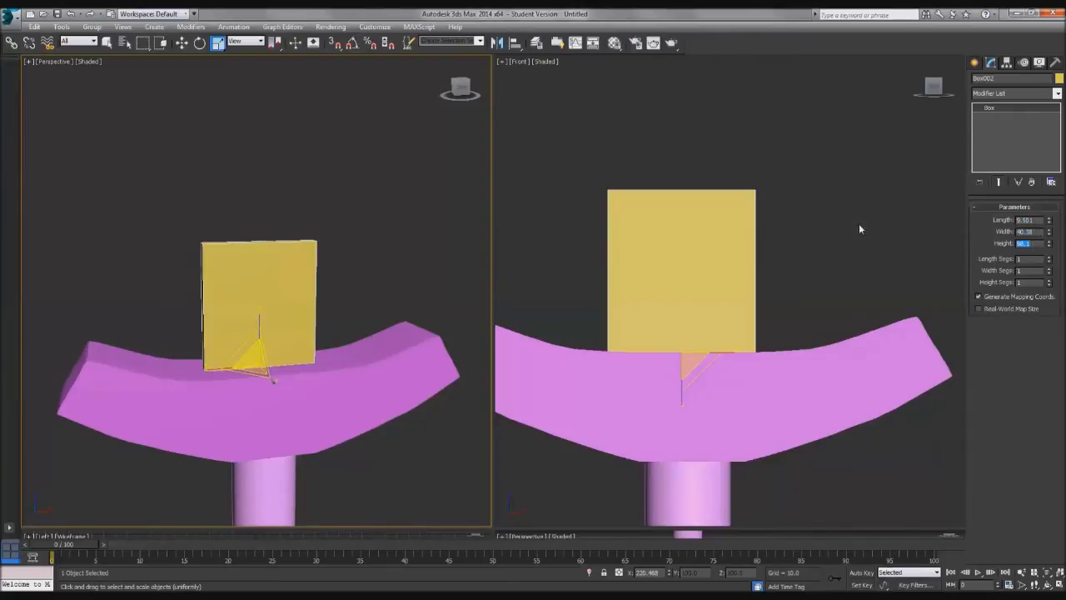
click(837, 229)
click(762, 409)
click(893, 252)
middle_drag(274, 269, 416, 236)
middle_drag(657, 259, 693, 238)
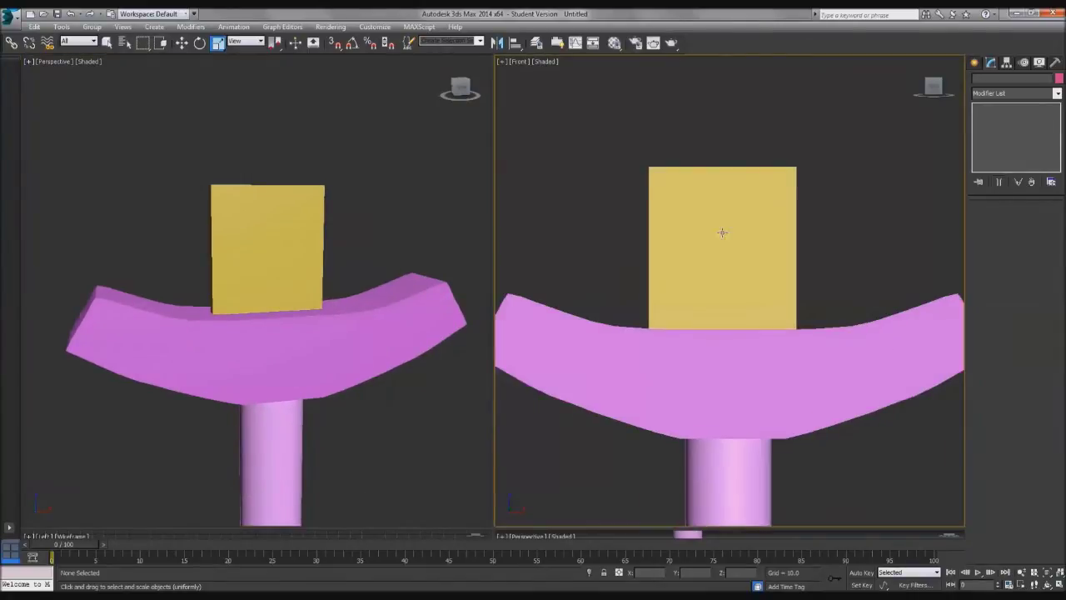
Step: Unhide the reference plane and freeze it again
scroll(693, 278, down, 4)
scroll(693, 270, up, 2)
click(693, 270)
right_click(849, 202)
click(882, 150)
click(874, 169)
right_click(796, 171)
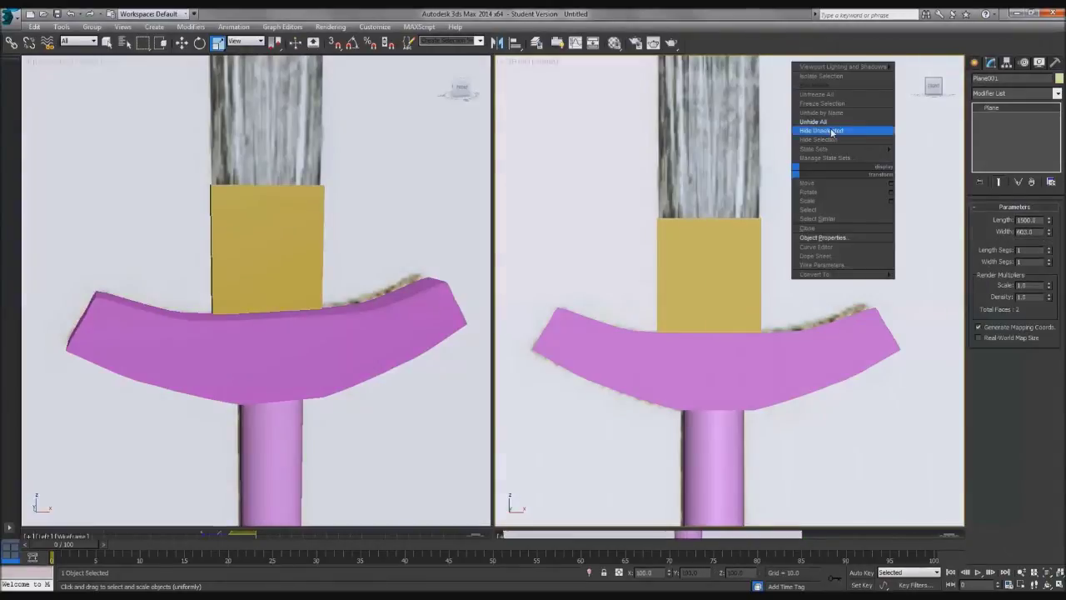
click(827, 104)
Step: Examine the reference blade in the Front view from the box up to the pointed tip
middle_drag(763, 209, 713, 208)
click(729, 306)
scroll(698, 359, down, 6)
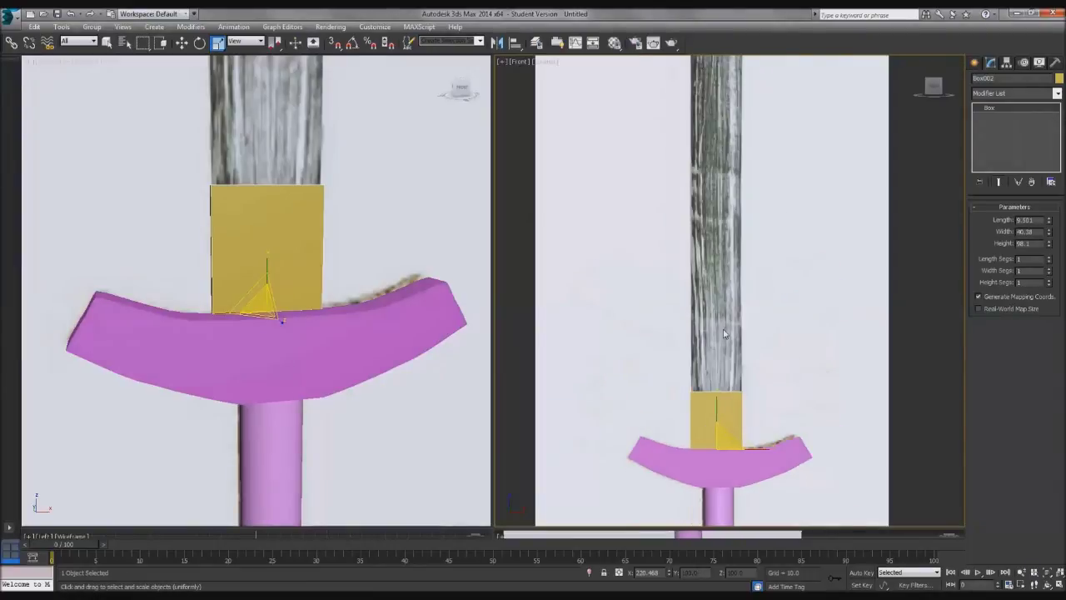
key(shift+f)
scroll(731, 186, down, 2)
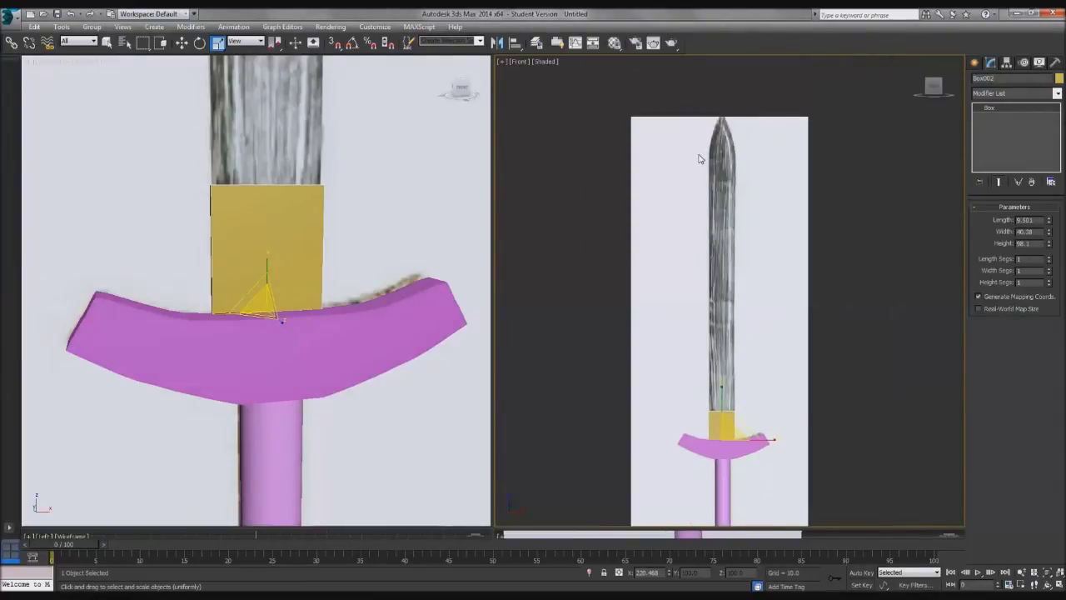
click(744, 139)
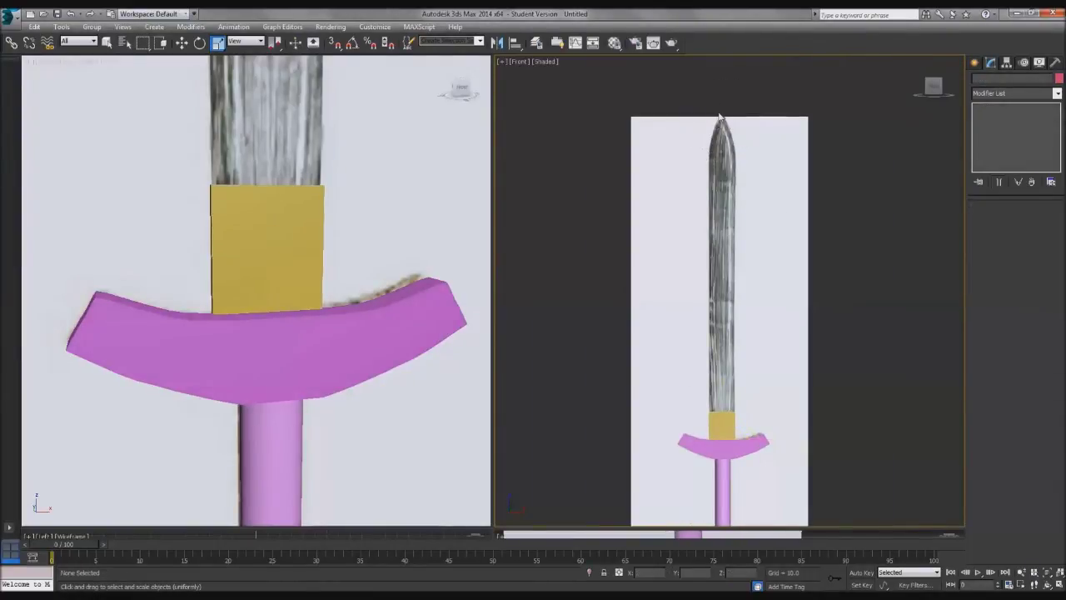
scroll(733, 174, down, 1)
scroll(693, 317, up, 3)
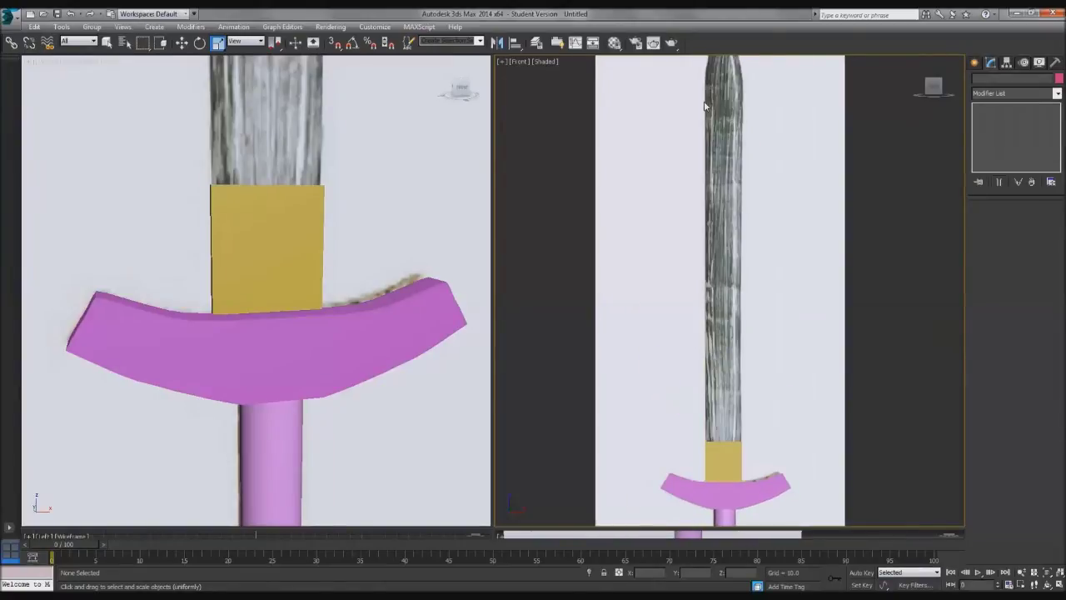
Step: Try to stretch the blade box up along the reference blade in the Front view
click(730, 454)
drag(726, 442, 731, 86)
key(ctrl+z)
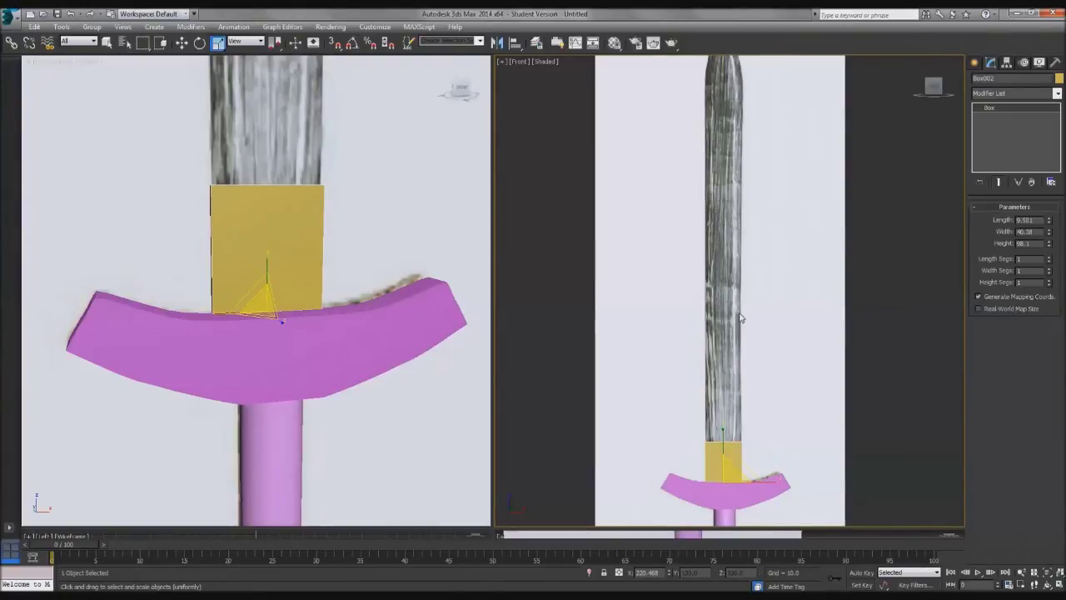
Step: Convert the blade box to an Editable Poly and select the edges running across its width
scroll(740, 318, up, 5)
middle_drag(715, 295, 698, 339)
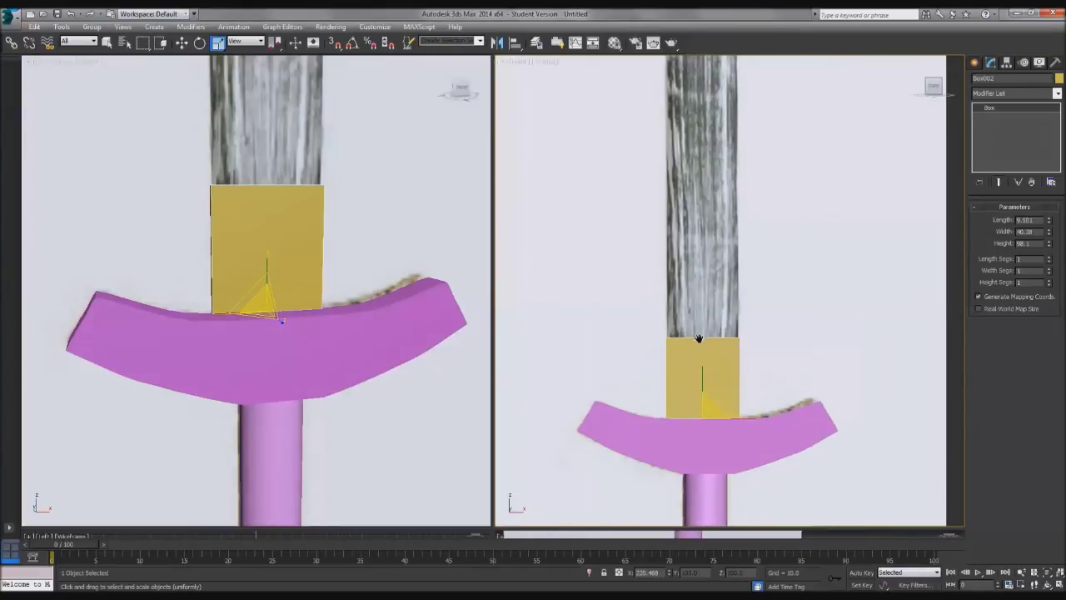
scroll(698, 339, up, 4)
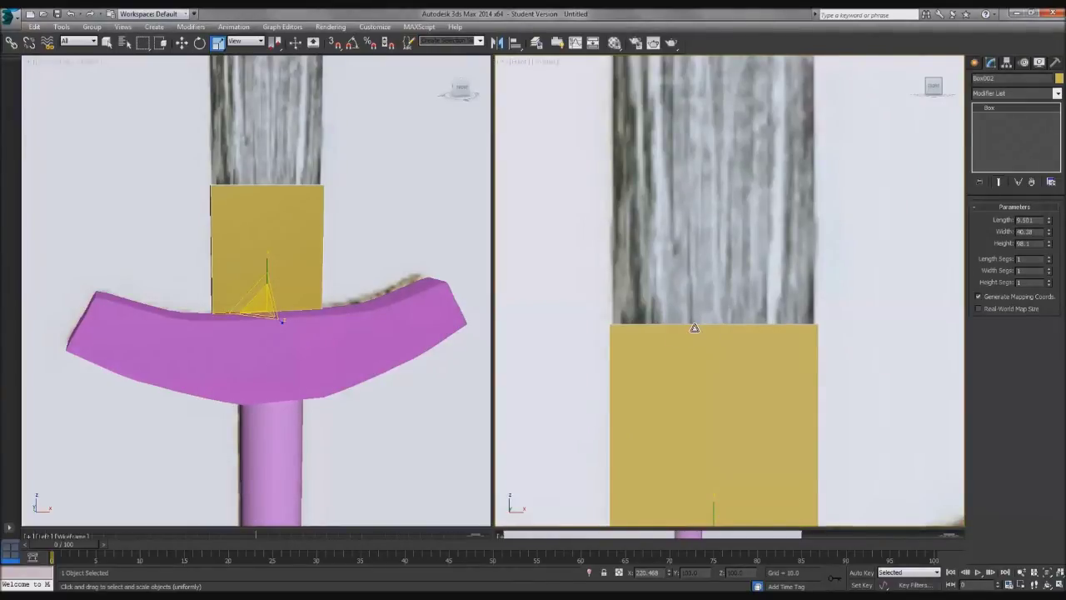
middle_drag(685, 337, 656, 251)
right_click(686, 338)
mouse_move(740, 445)
click(807, 450)
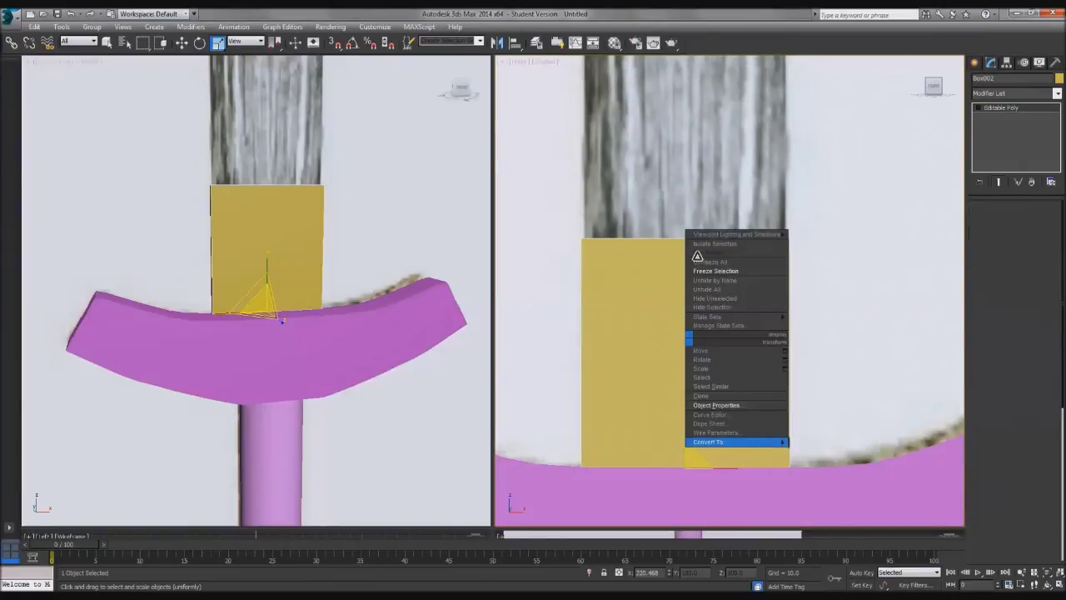
key(2)
drag(648, 214, 685, 478)
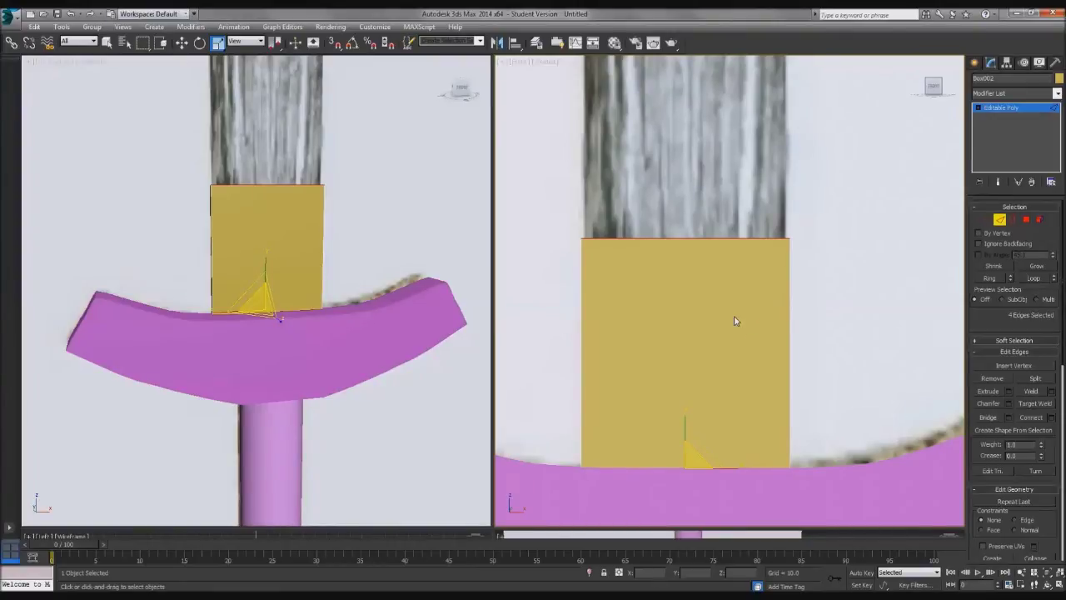
scroll(734, 320, down, 5)
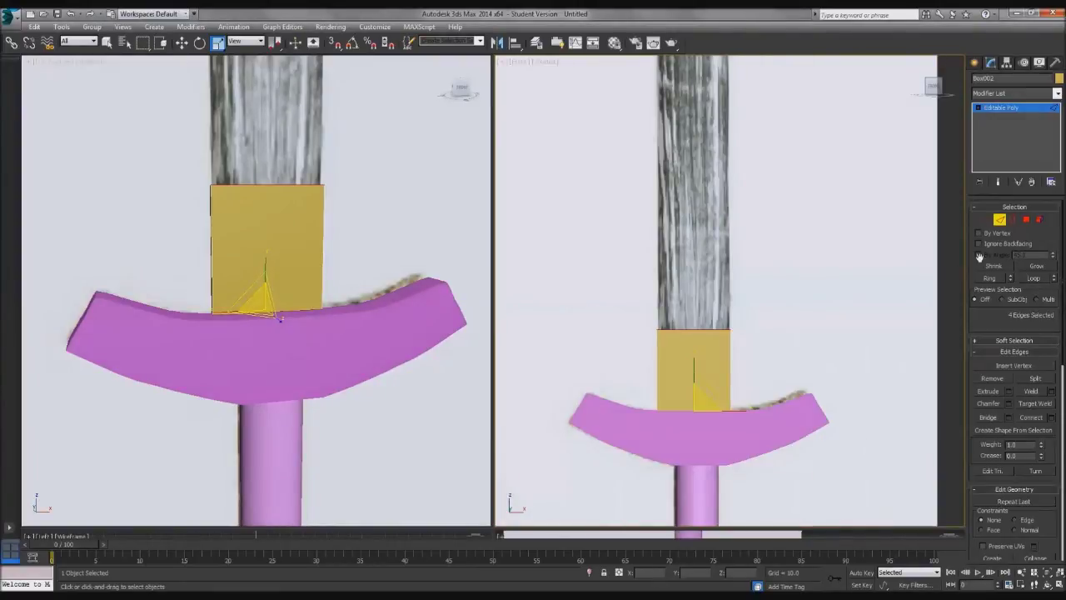
Step: Select the blade box's upper vertices and move them up to the tip of the reference blade
key(1)
drag(769, 351, 693, 13)
key(w)
middle_drag(710, 172, 735, 423)
drag(723, 277, 733, 34)
middle_drag(734, 238, 769, 484)
drag(756, 314, 757, 98)
middle_drag(758, 132, 770, 269)
drag(771, 249, 778, 174)
middle_drag(830, 274, 816, 271)
click(986, 219)
Step: Lower the blade's visibility in its object properties so the reference image shows through it
right_click(732, 290)
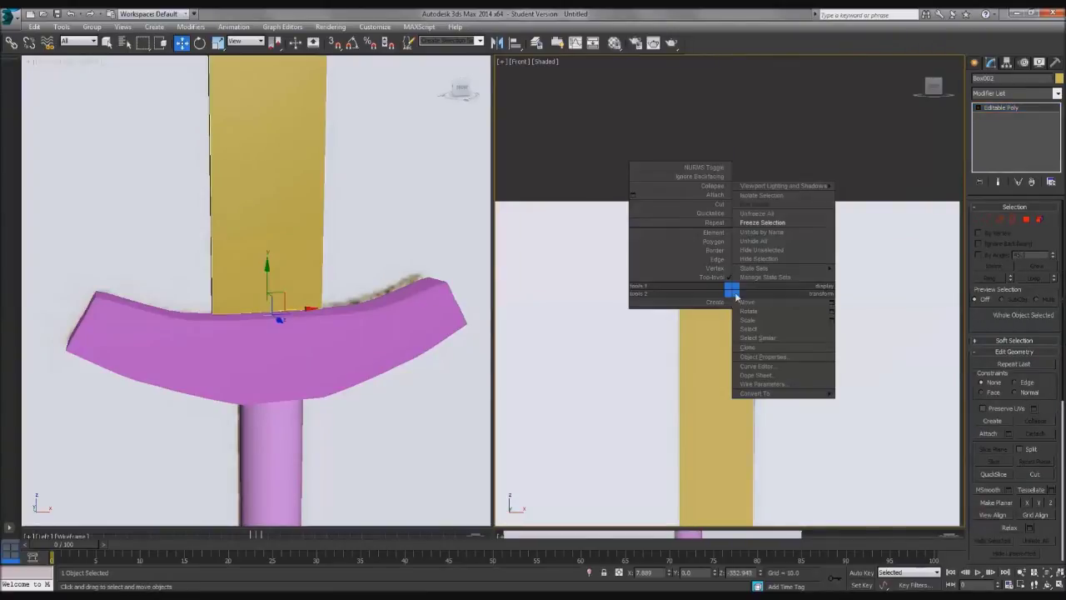
click(780, 356)
text(0)
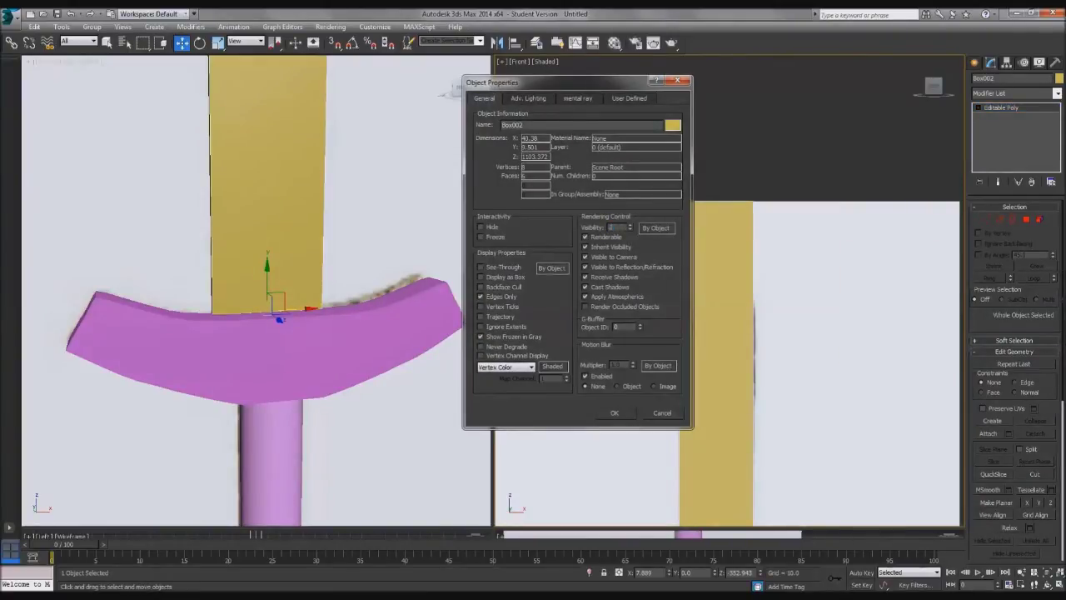
click(615, 412)
Step: Select the blade's long lengthwise edges and connect them with 20 segments to divide its height
middle_drag(685, 358, 657, 257)
scroll(658, 254, down, 2)
middle_drag(680, 336, 688, 283)
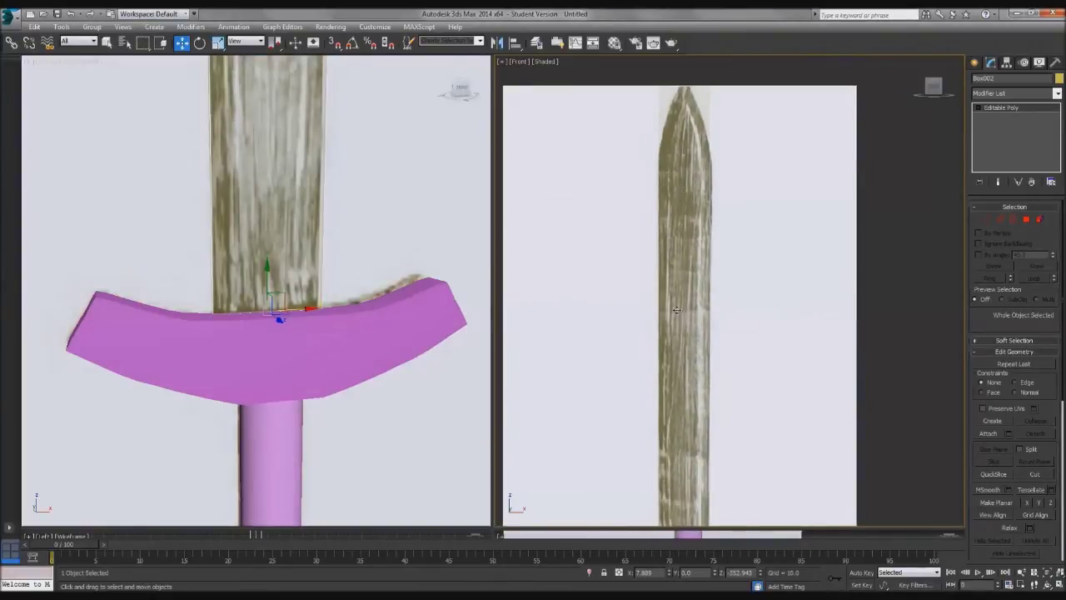
scroll(681, 309, down, 2)
scroll(677, 321, up, 1)
key(2)
drag(529, 202, 790, 337)
middle_drag(721, 326, 744, 279)
click(1051, 417)
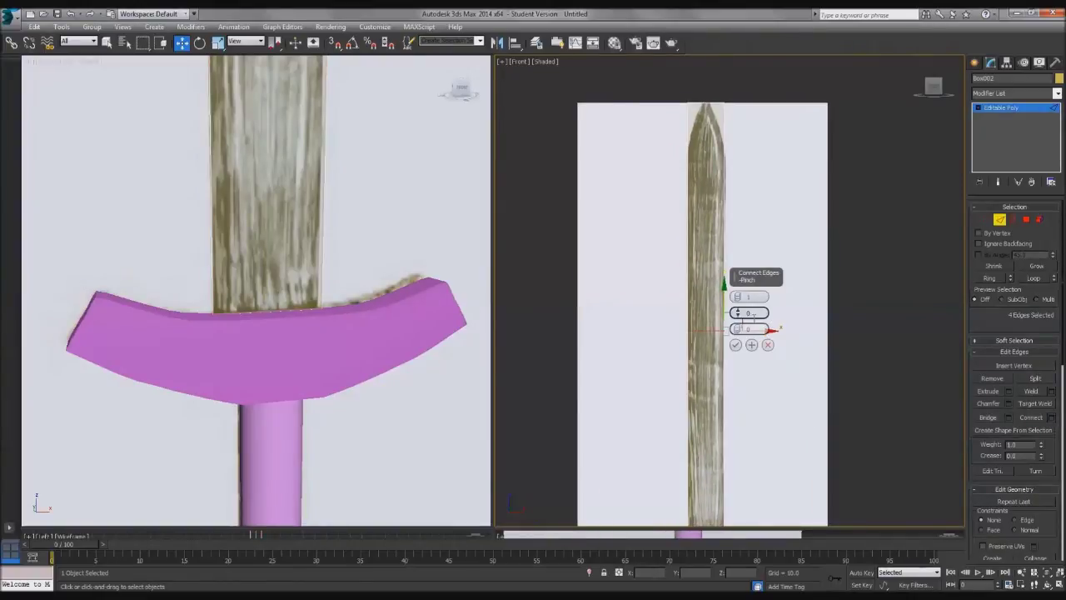
text(20)
key(Return)
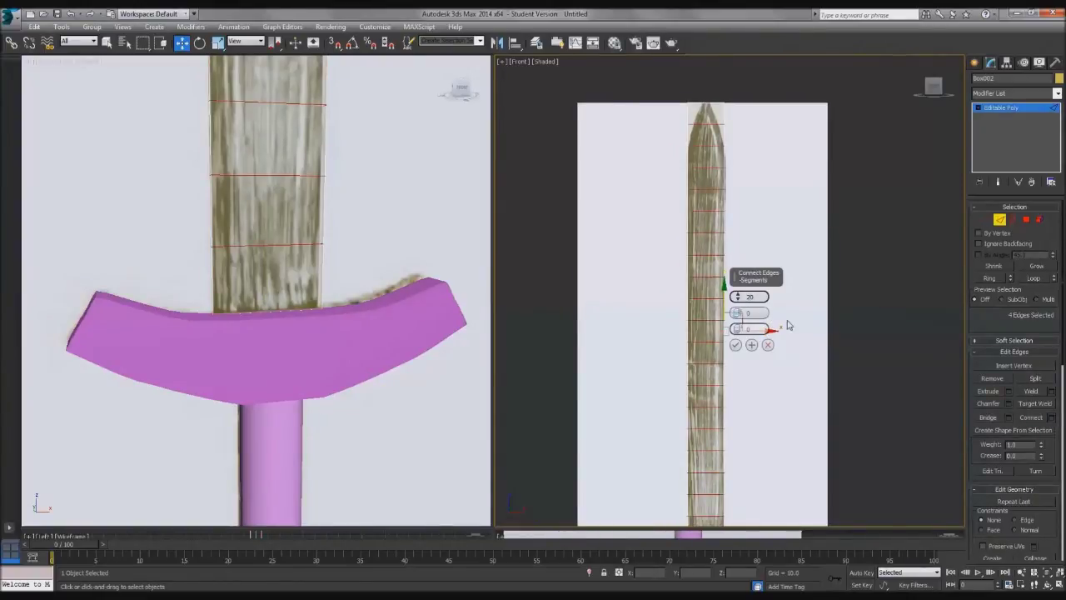
middle_drag(726, 317, 704, 221)
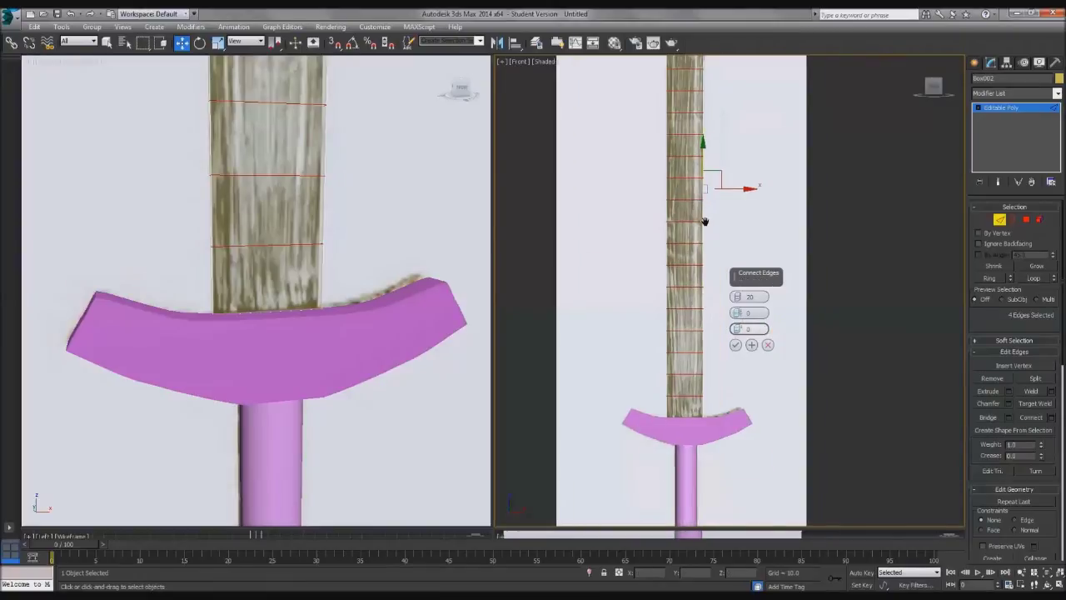
click(736, 345)
Step: Select the blade's crosswise edges and connect them with 5 segments running along its length
scroll(670, 344, up, 5)
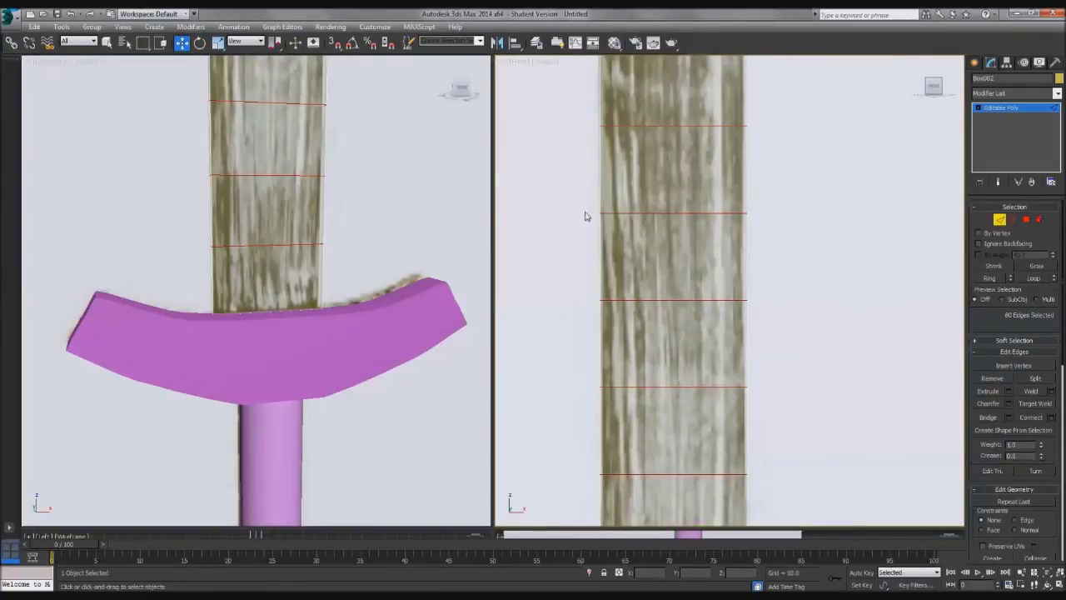
scroll(597, 221, down, 2)
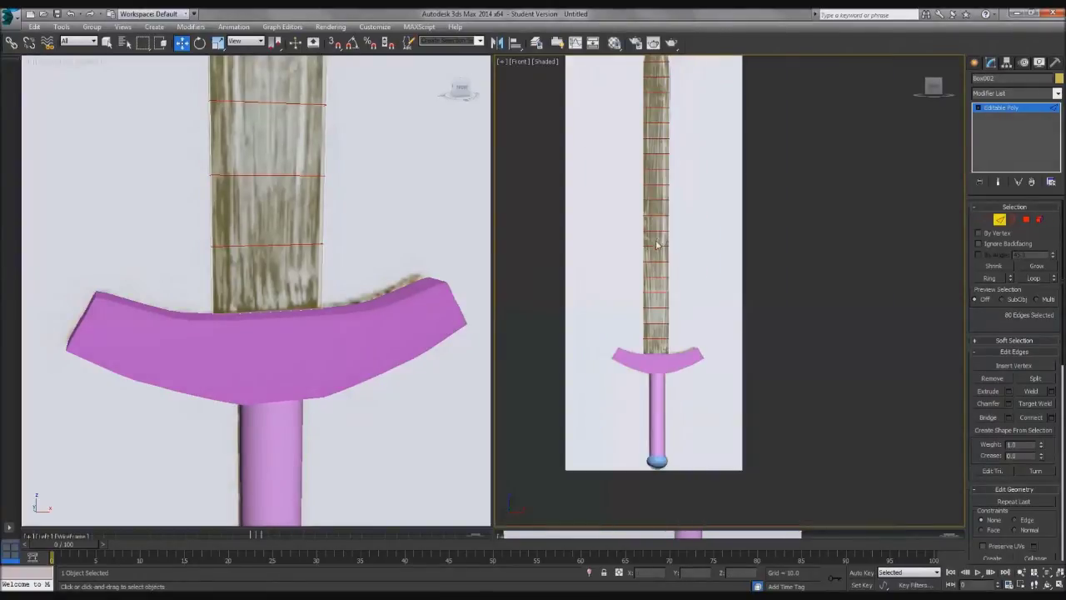
middle_drag(656, 238, 659, 321)
middle_drag(660, 219, 668, 228)
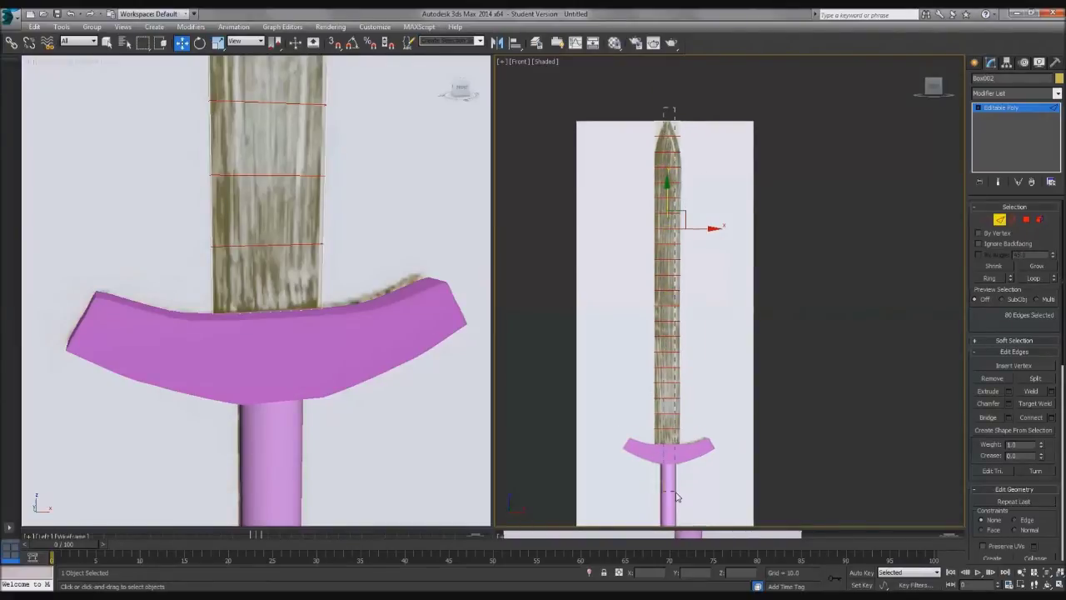
drag(672, 493, 671, 493)
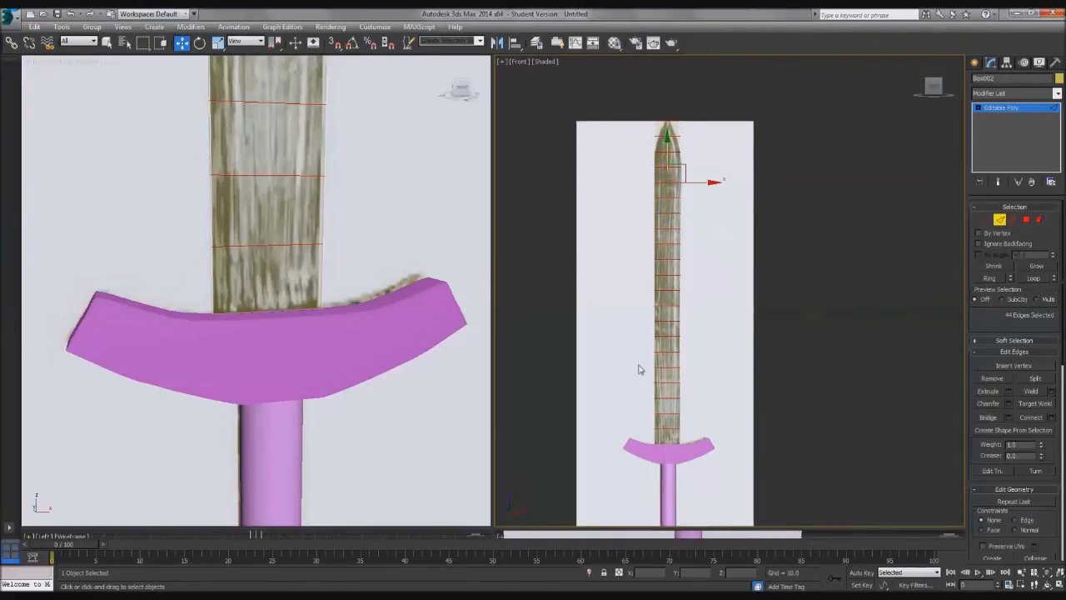
click(1052, 417)
scroll(671, 333, up, 5)
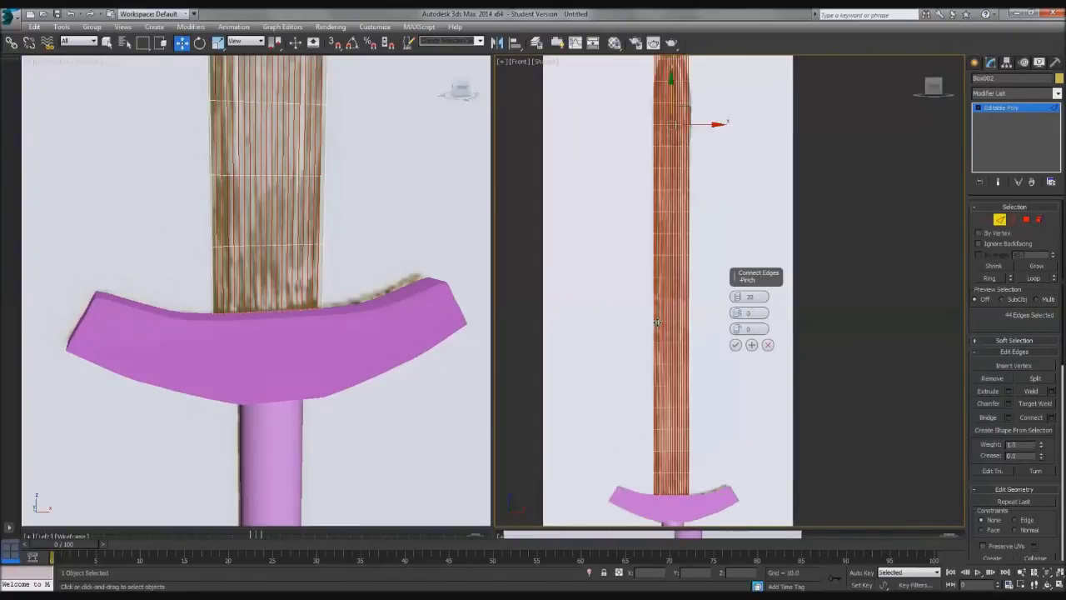
scroll(671, 337, up, 3)
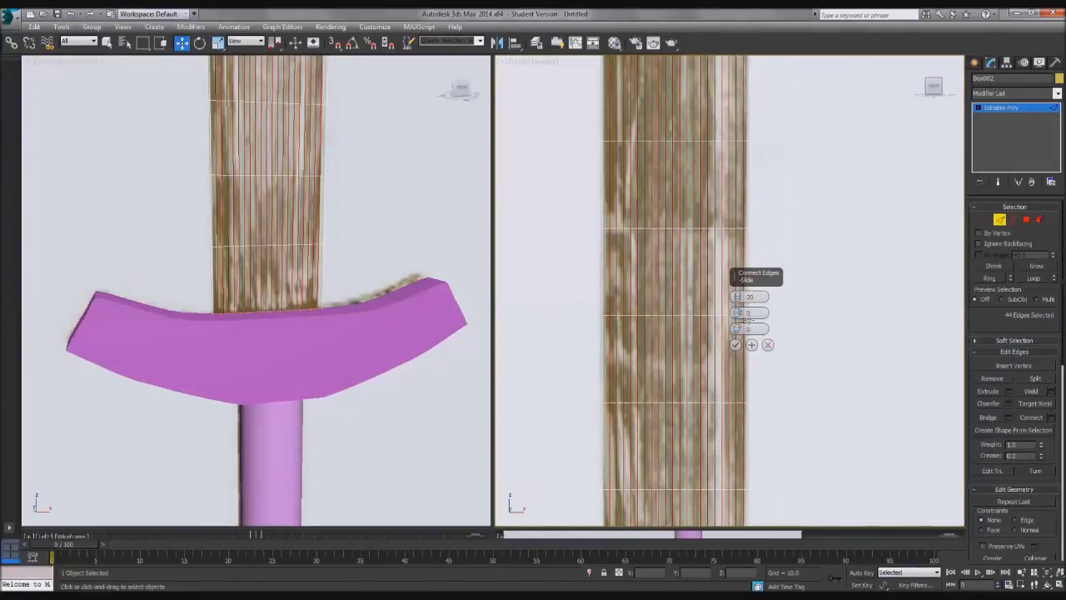
click(750, 296)
text(10)
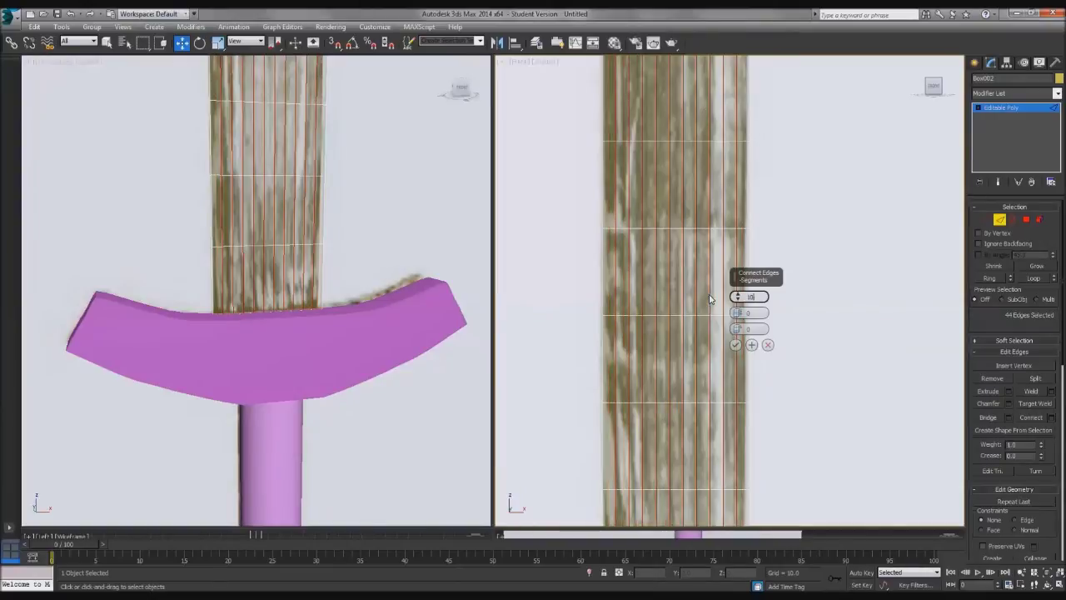
text(5)
key(Return)
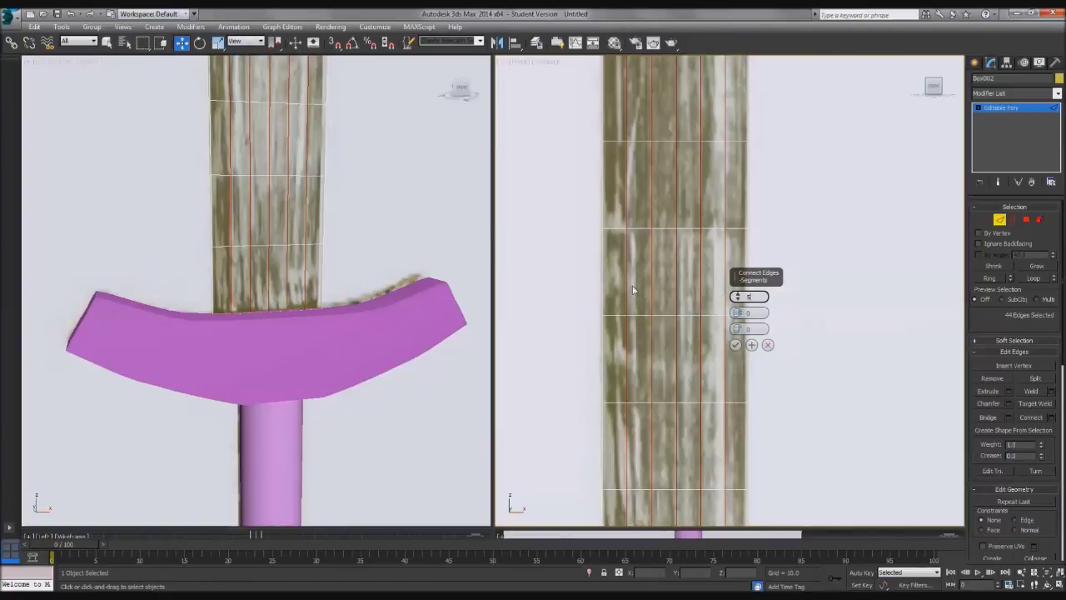
key(Return)
key(Return)
click(735, 344)
Step: Select the top row of blade vertices and scale it inward along X to match the reference tip
scroll(752, 347, down, 5)
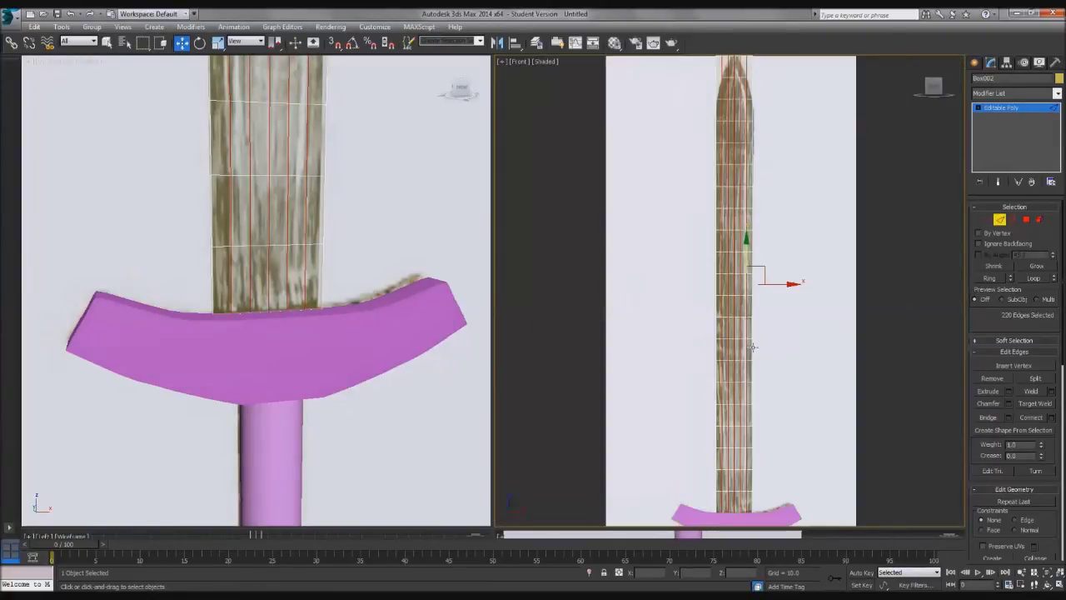
scroll(753, 347, up, 2)
middle_drag(771, 314, 730, 440)
scroll(730, 439, down, 4)
scroll(714, 261, up, 10)
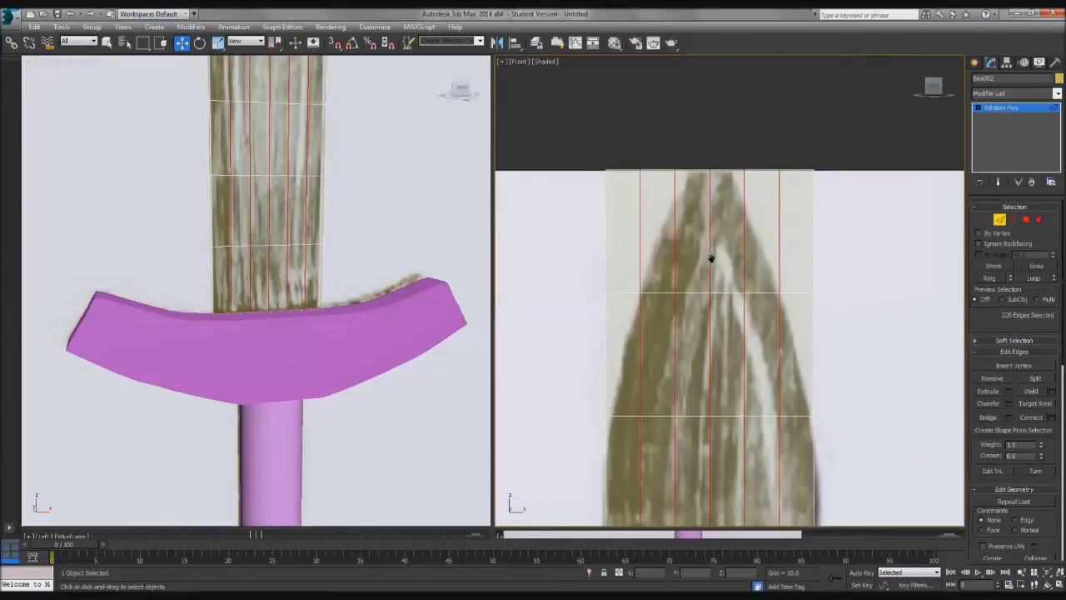
key(1)
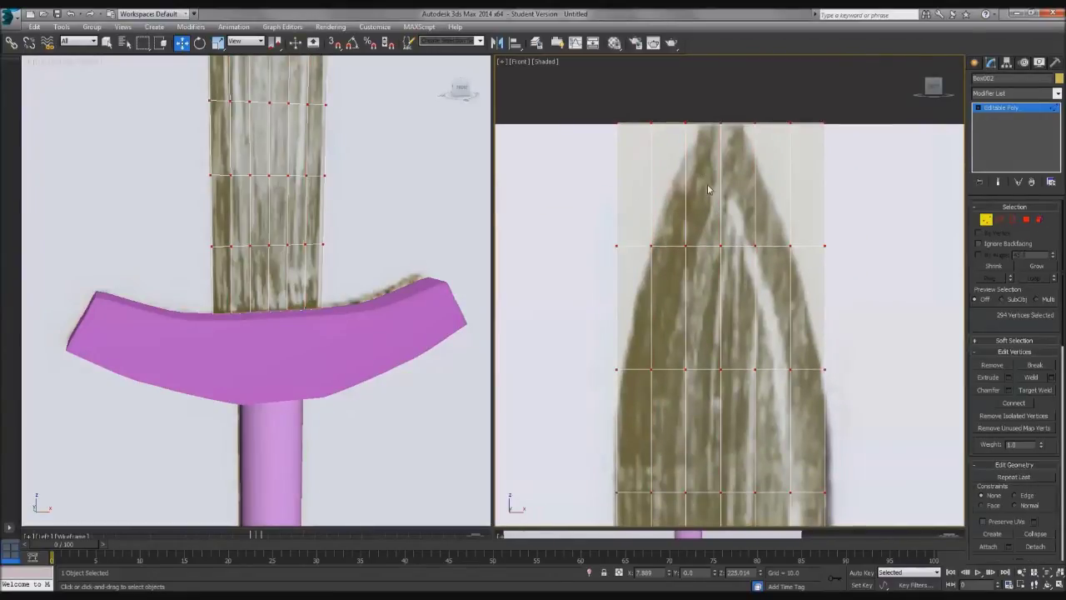
middle_drag(708, 186, 705, 188)
drag(587, 119, 907, 154)
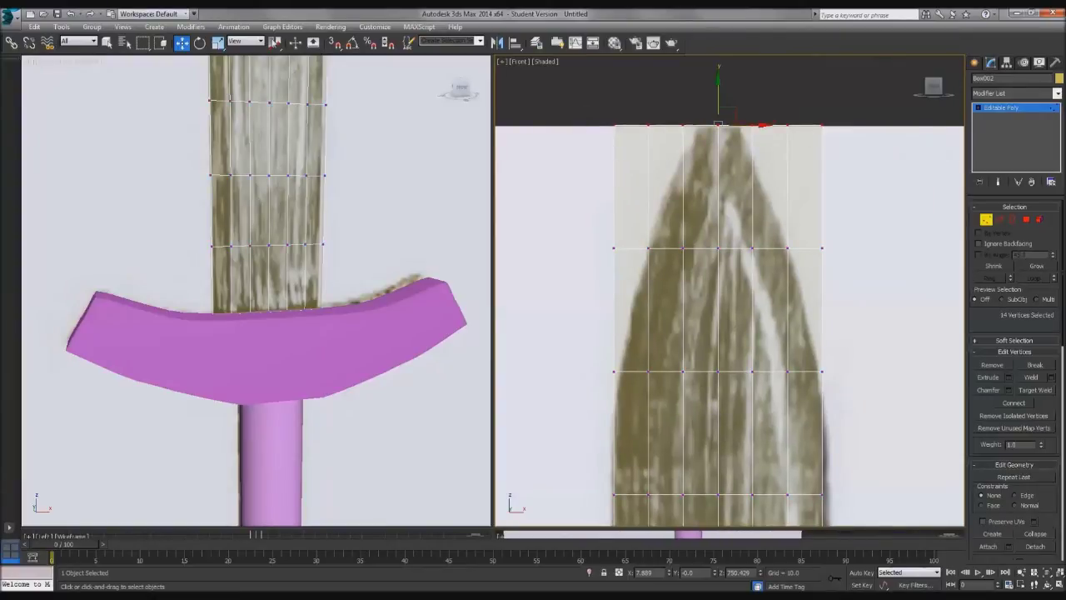
click(218, 42)
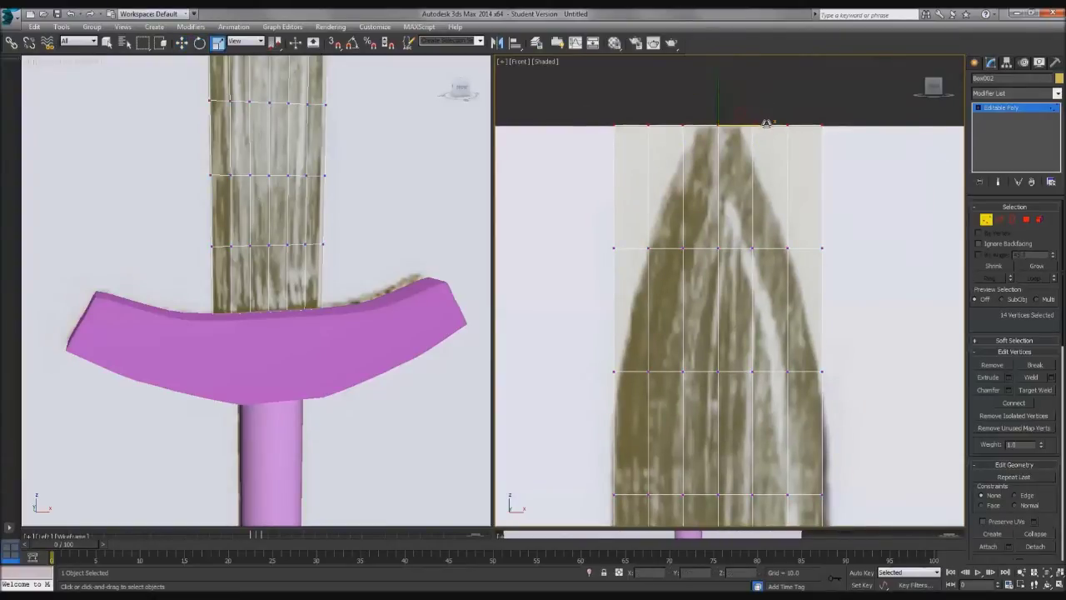
drag(767, 125, 403, 135)
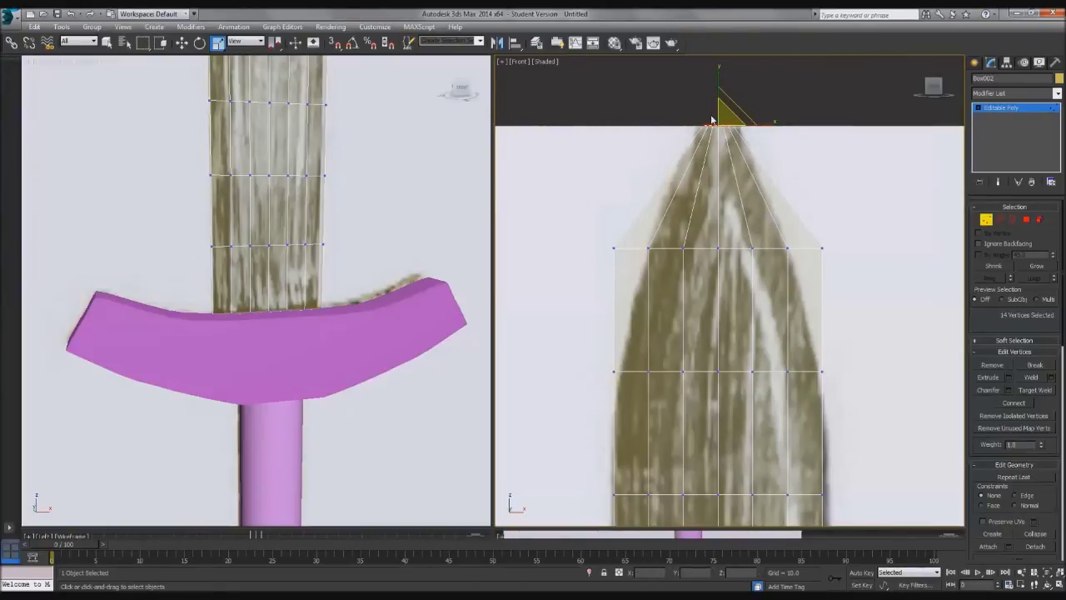
Step: Scale the second and third vertex rows inward along X to follow the curved taper of the reference tip
middle_drag(767, 229, 748, 199)
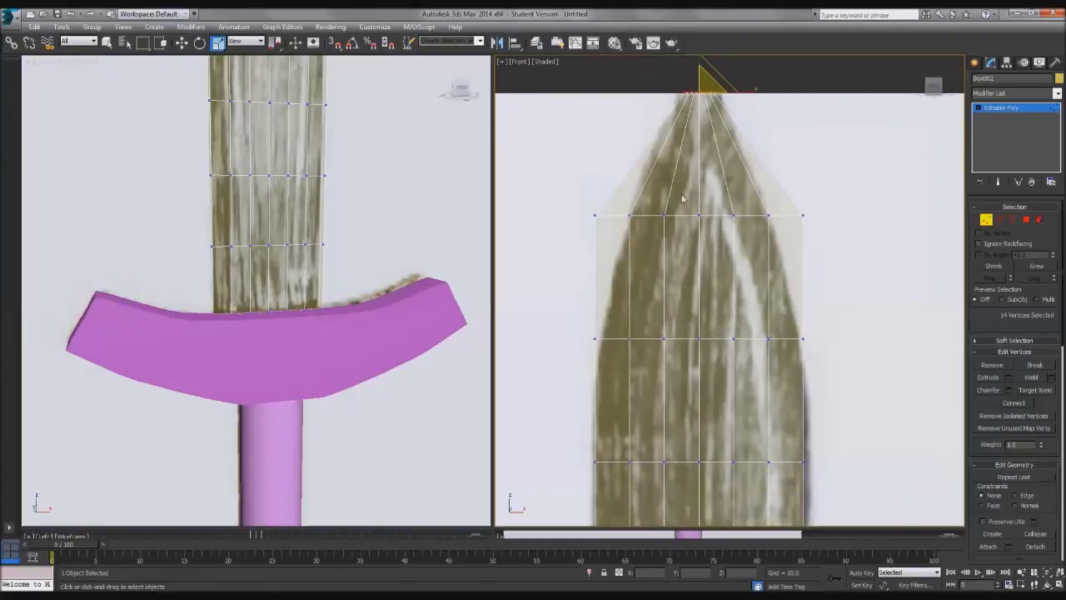
drag(570, 199, 803, 224)
click(794, 217)
drag(571, 230, 571, 226)
drag(754, 215, 732, 219)
drag(843, 356, 865, 357)
drag(756, 338, 750, 338)
Step: Select all the outermost vertices along the blade's right edge, from the crossguard up to the tapered tip
middle_drag(651, 447, 637, 317)
scroll(651, 281, down, 4)
middle_drag(639, 363, 723, 162)
middle_drag(723, 364, 702, 23)
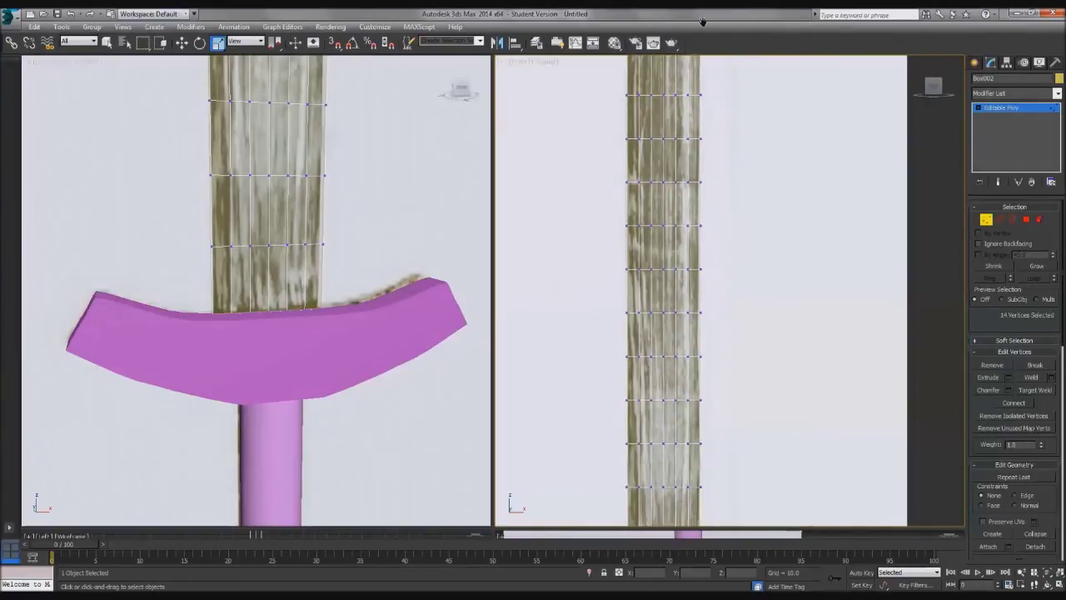
middle_drag(702, 267, 700, 16)
middle_drag(702, 188, 744, 305)
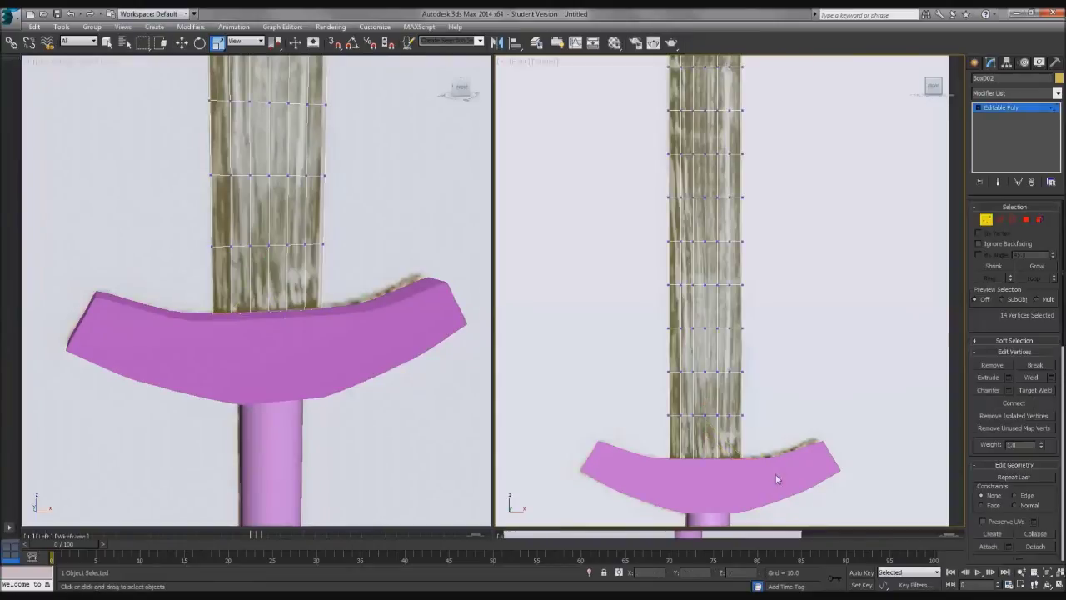
drag(737, 26, 738, 33)
middle_drag(762, 159, 744, 531)
scroll(745, 374, down, 3)
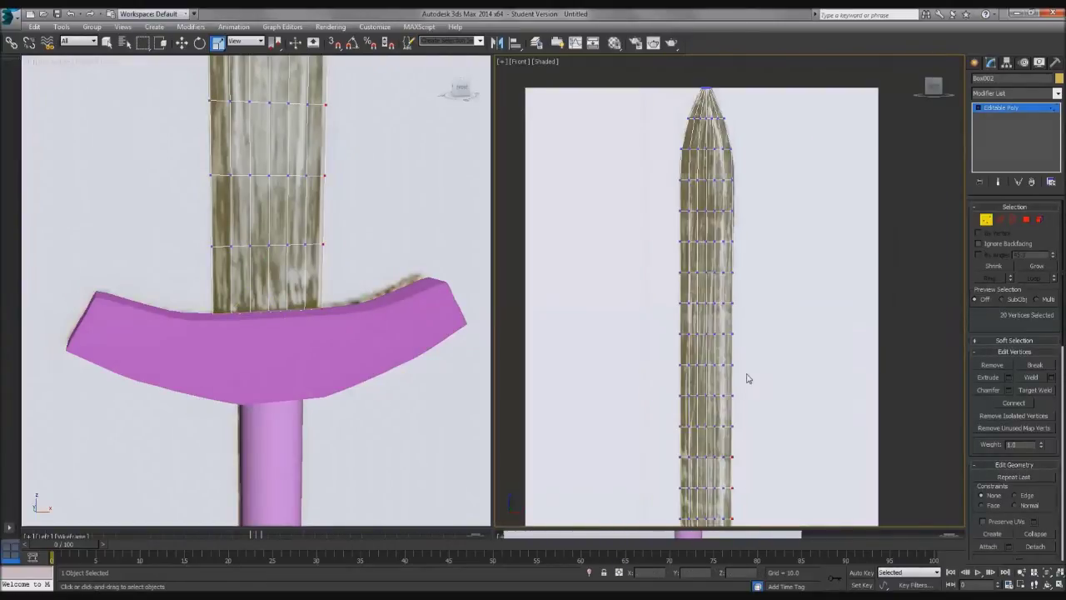
drag(808, 83, 729, 496)
scroll(709, 234, up, 5)
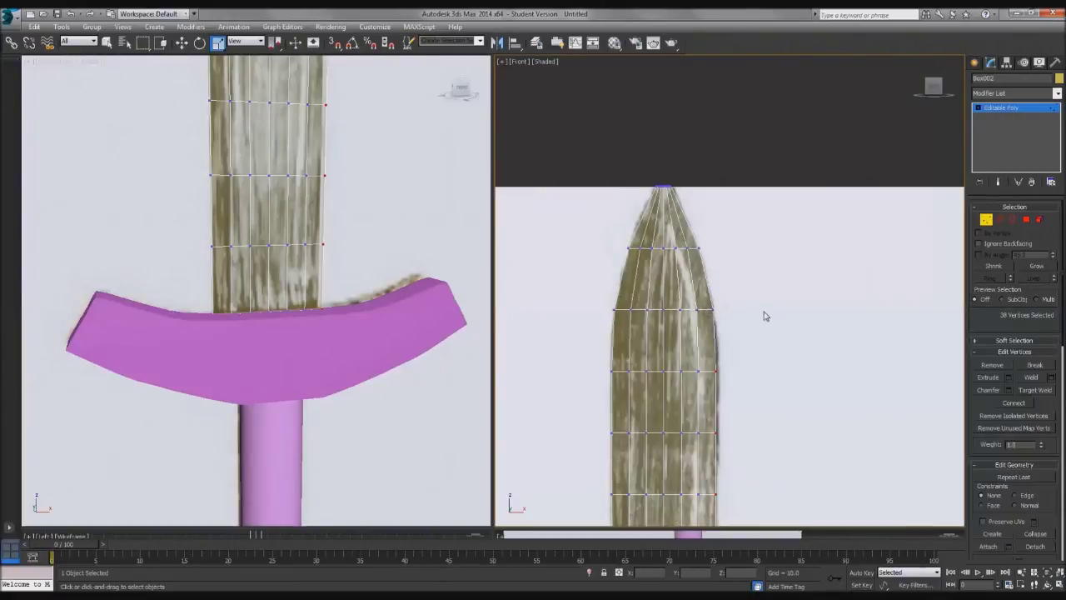
drag(694, 268, 696, 268)
Step: Add the outermost vertices along the blade's left edge to the selection, down to the crossguard
middle_drag(630, 254, 665, 213)
drag(645, 197, 664, 214)
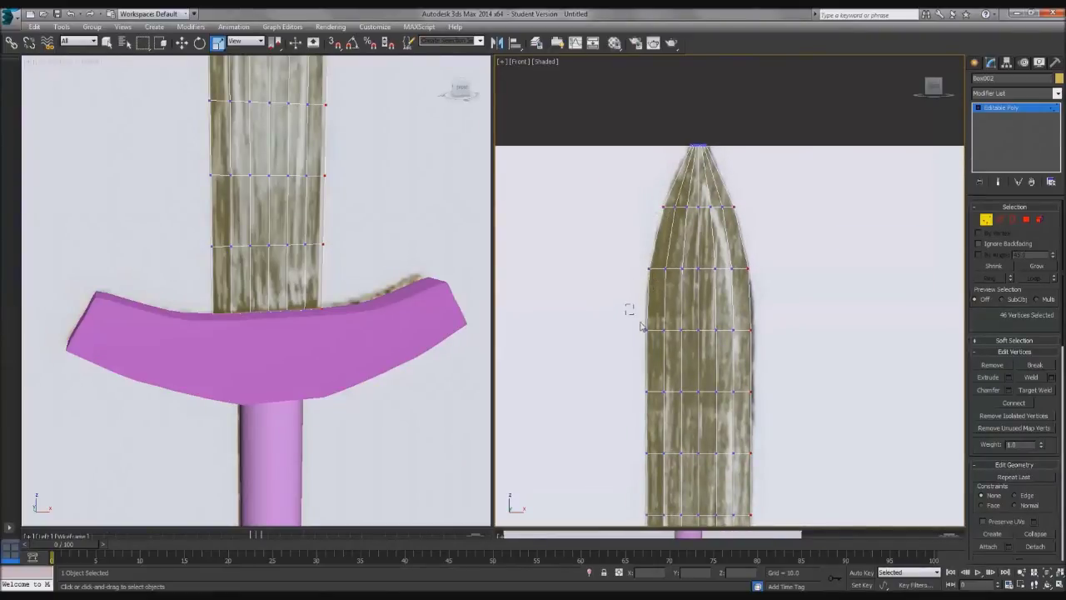
drag(651, 403, 653, 400)
scroll(654, 316, down, 6)
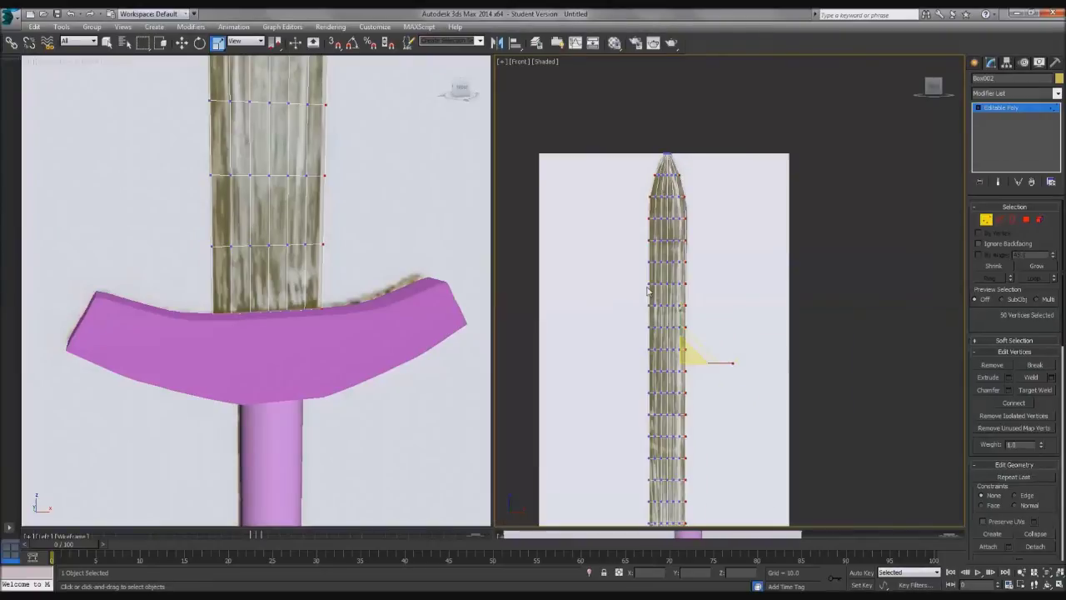
drag(633, 176, 656, 523)
middle_drag(651, 480, 653, 290)
ctrl+drag(631, 295, 659, 377)
Step: Add the row of vertices at the very tip of the blade to the selection
scroll(677, 351, up, 2)
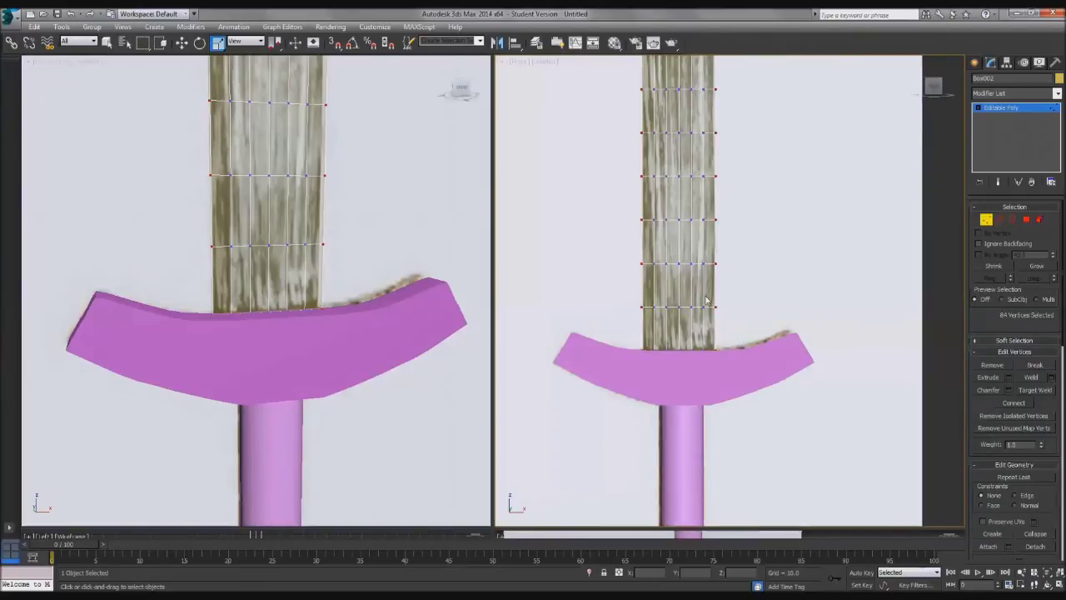
middle_drag(735, 153, 725, 347)
scroll(725, 348, down, 1)
middle_drag(706, 185, 716, 469)
middle_drag(702, 211, 697, 343)
scroll(689, 267, up, 4)
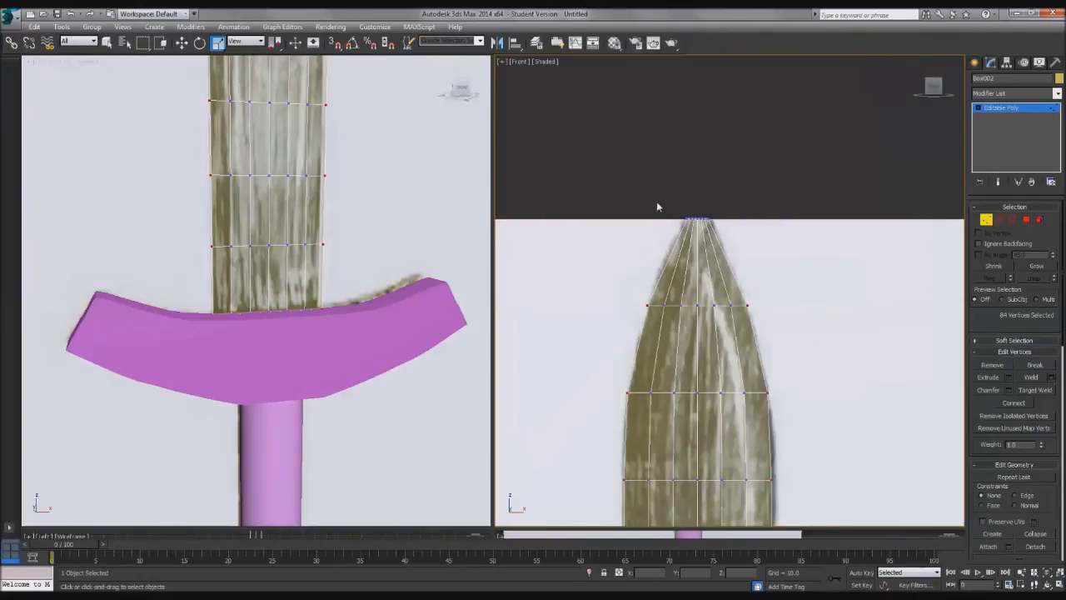
scroll(331, 290, down, 6)
middle_drag(356, 248, 343, 306)
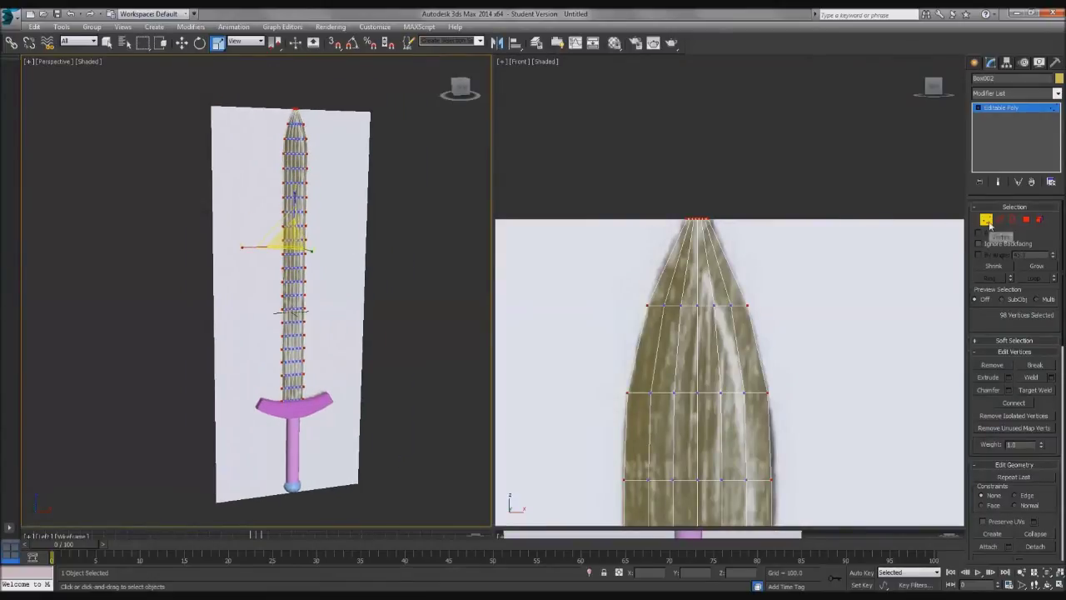
Step: Leave vertex editing, then unfreeze the reference image and hide it
click(986, 220)
click(463, 256)
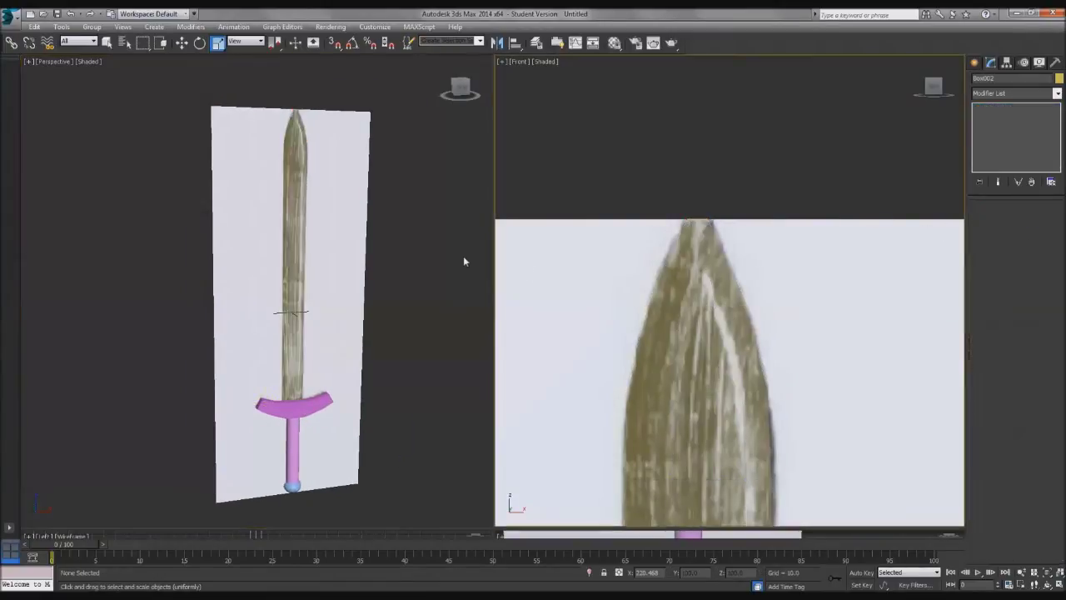
right_click(441, 240)
click(474, 163)
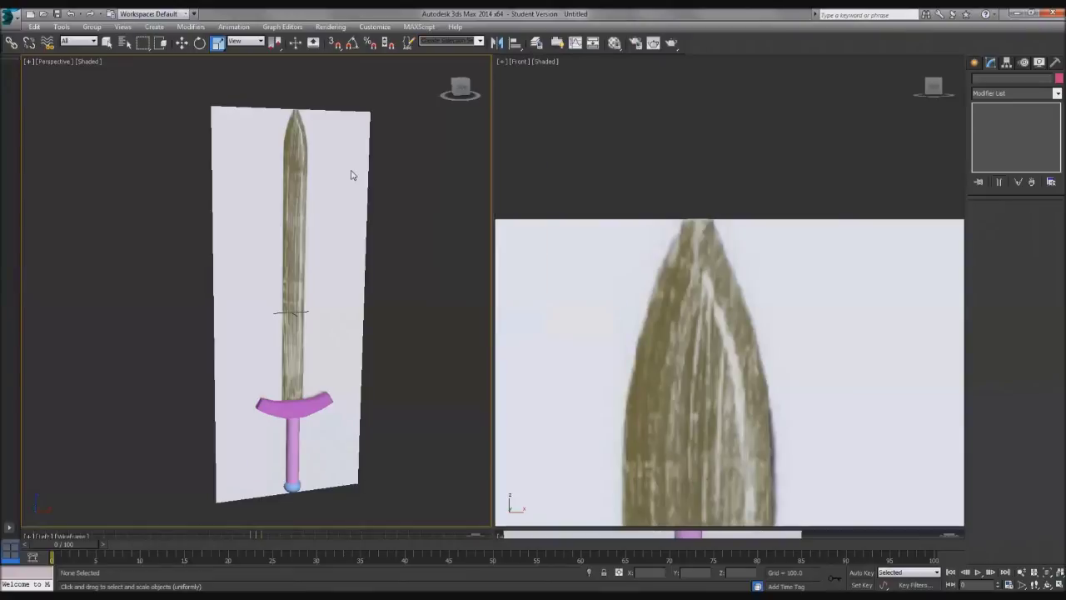
click(352, 171)
right_click(352, 171)
click(391, 139)
Step: In the Top view, flatten the blade's selected outer and tip vertices along Y to form sharp cutting edges
click(291, 176)
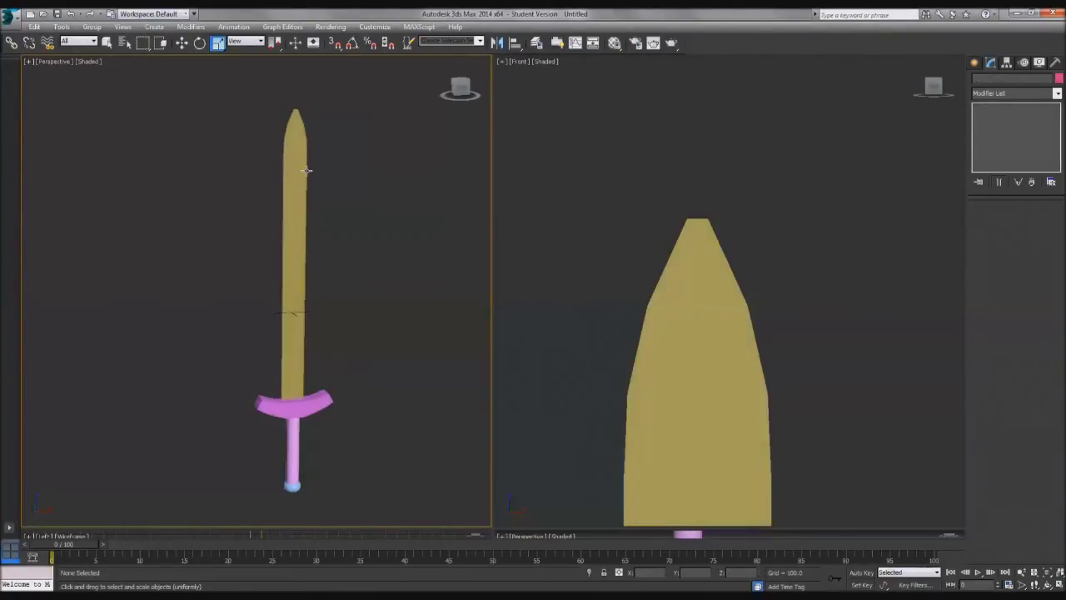
key(1)
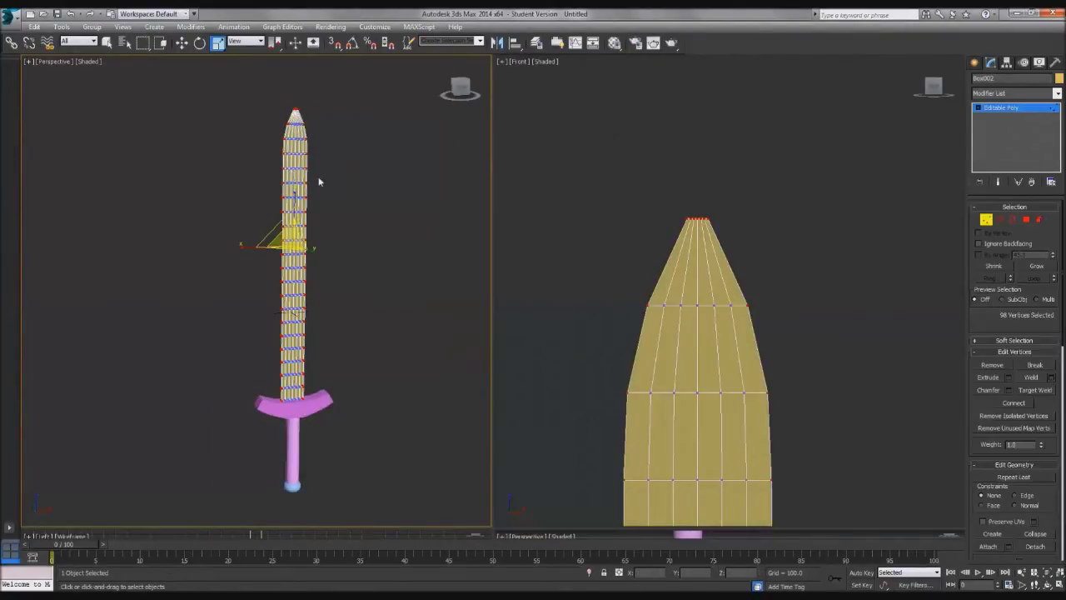
middle_drag(327, 129, 314, 231)
key(t)
middle_drag(245, 254, 260, 268)
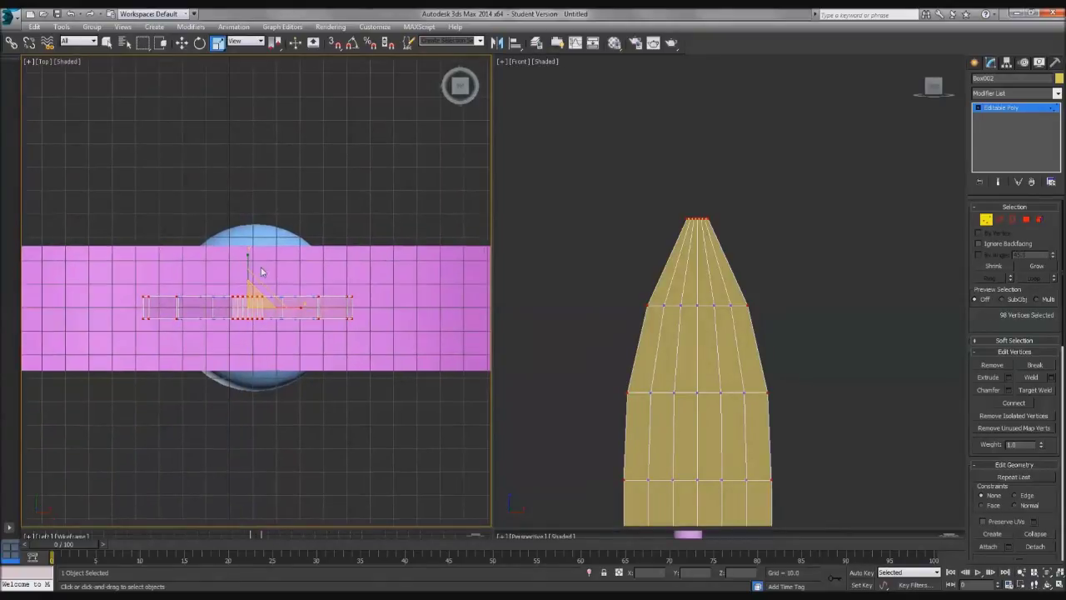
scroll(250, 268, up, 4)
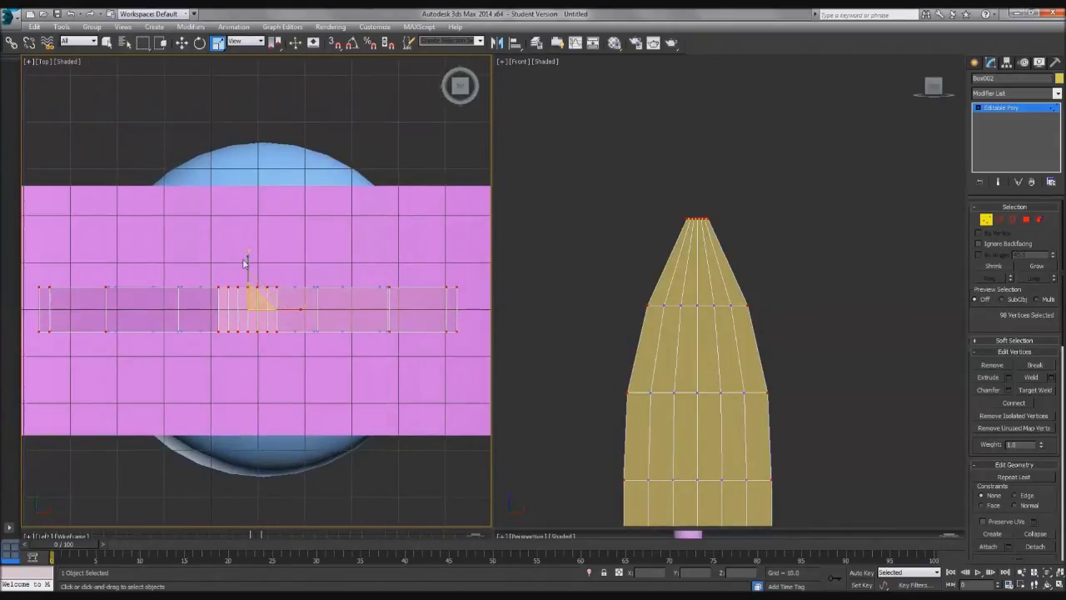
drag(248, 256, 258, 599)
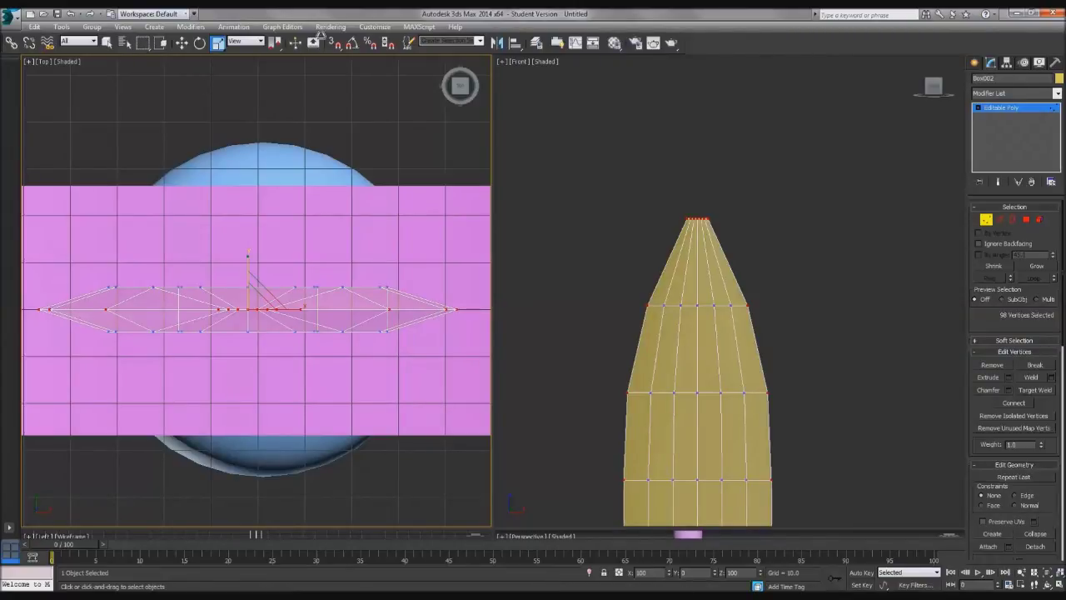
Step: Leave vertex editing on the blade and show the whole sword in a Perspective view
click(986, 219)
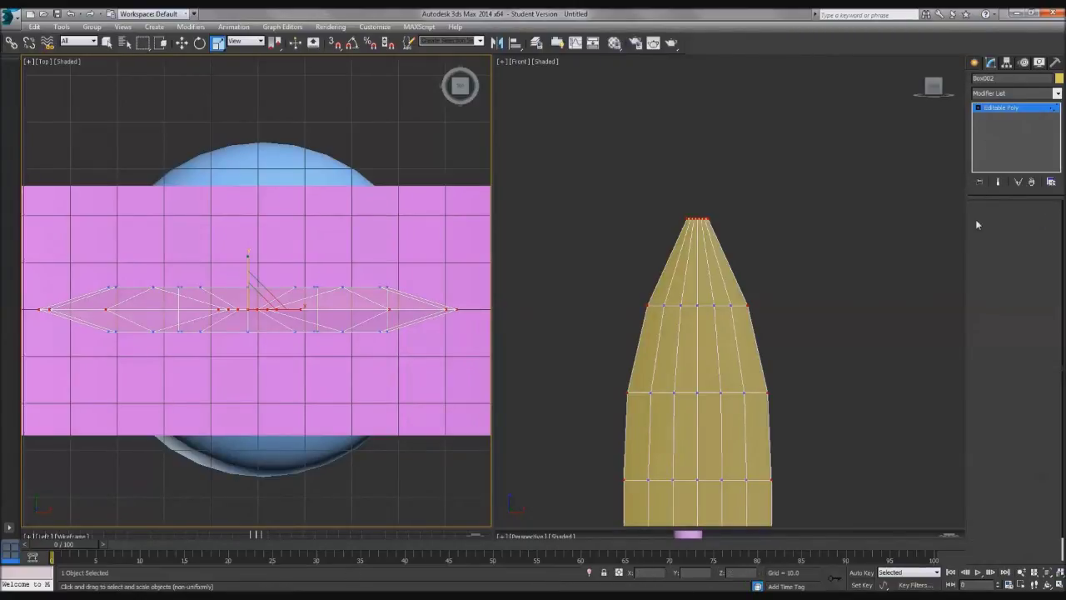
key(p)
alt+middle_drag(317, 393, 336, 301)
scroll(336, 302, down, 4)
key(z)
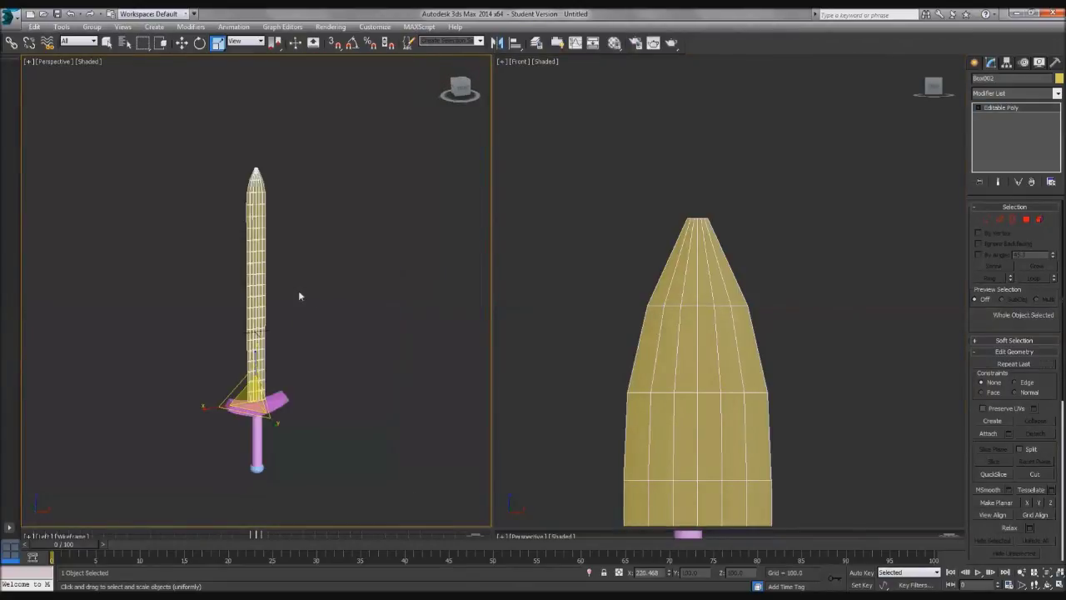
Step: Review the blade's object properties, accept them and deselect the blade
right_click(258, 279)
click(309, 344)
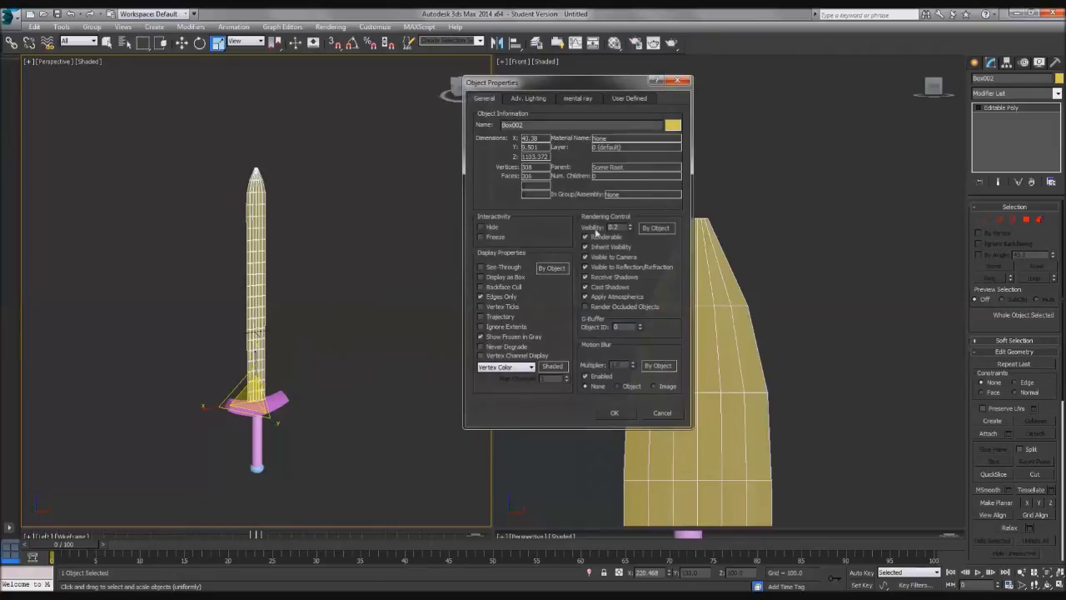
click(612, 414)
click(386, 338)
Step: Examine the sword's blade, crossguard and grip in the Perspective view and along its length in the Front view
scroll(307, 324, up, 8)
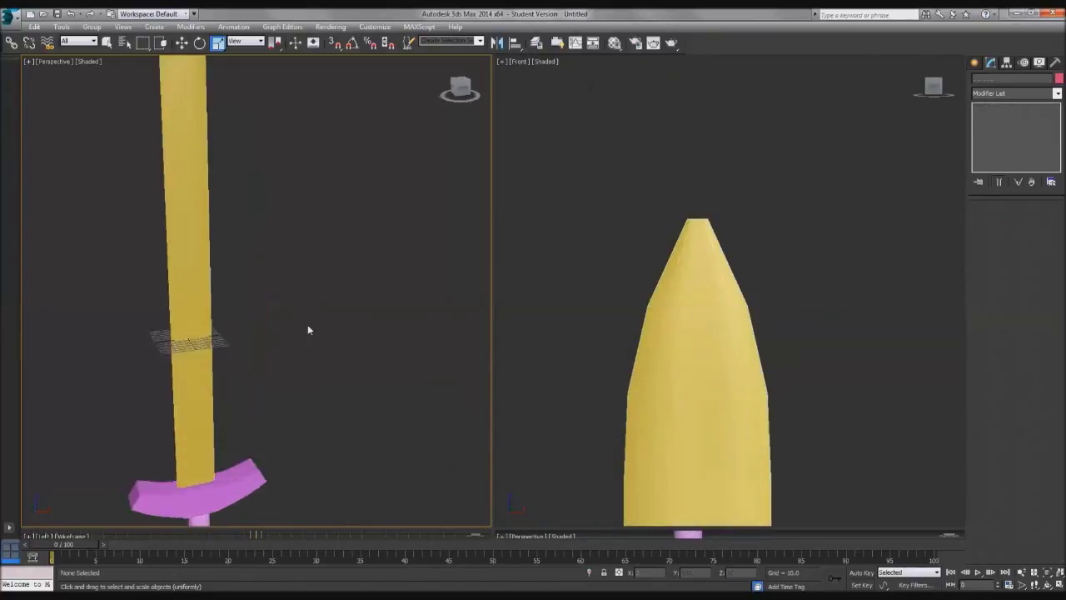
alt+middle_drag(258, 337, 296, 310)
mouse_move(280, 226)
alt+middle_down()
mouse_move(259, 254)
mouse_move(267, 333)
mouse_move(277, 226)
alt+middle_up()
click(284, 240)
key(z)
click(336, 311)
alt+middle_drag(336, 312, 295, 331)
middle_drag(297, 371, 281, 325)
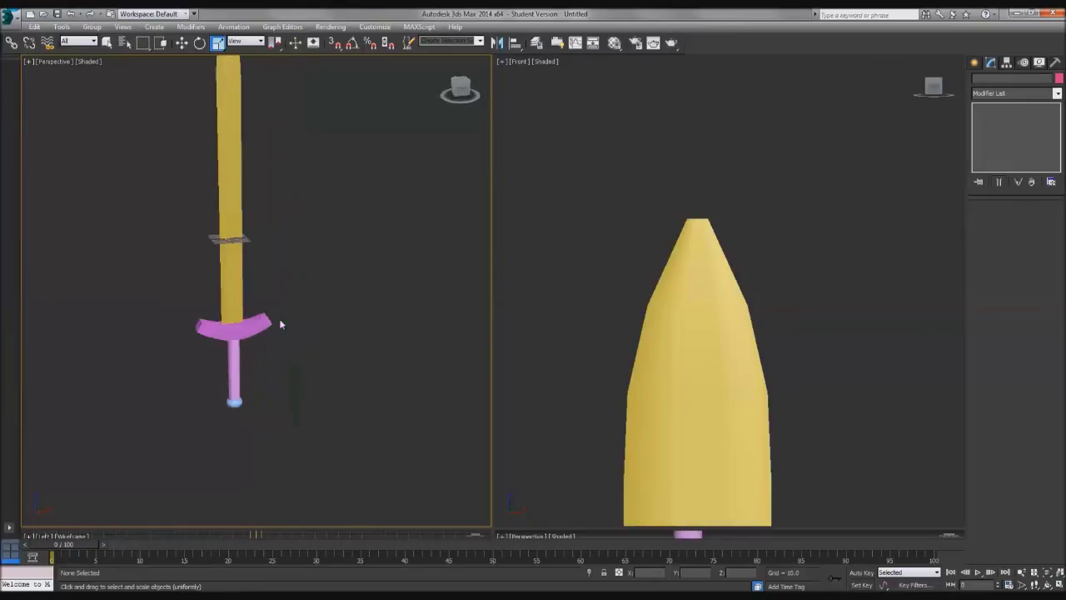
middle_drag(237, 289, 263, 358)
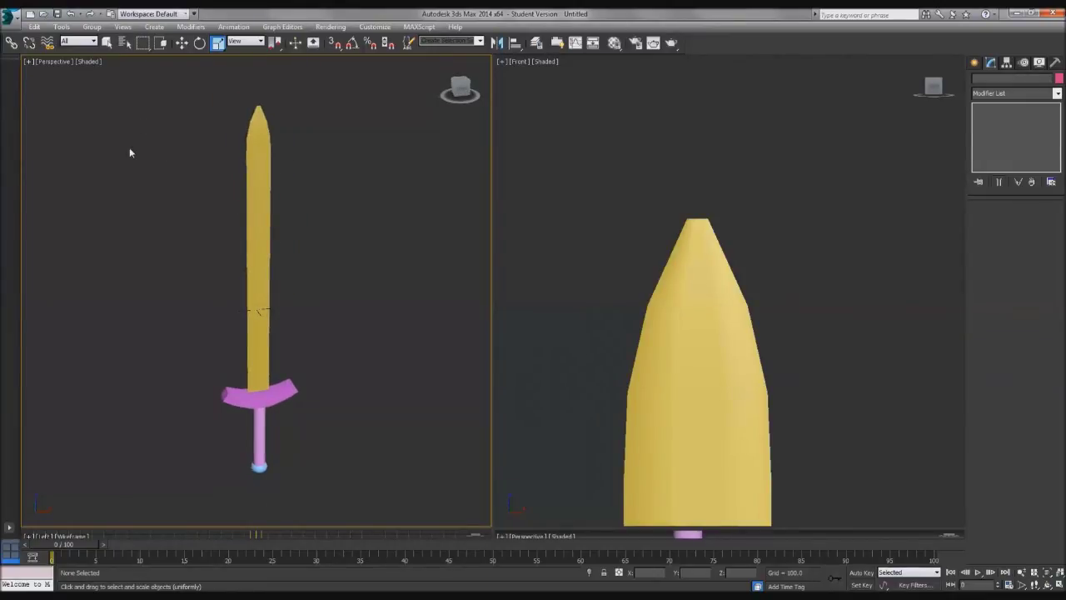
middle_drag(732, 319, 730, 212)
scroll(730, 211, down, 3)
middle_drag(717, 388, 735, 177)
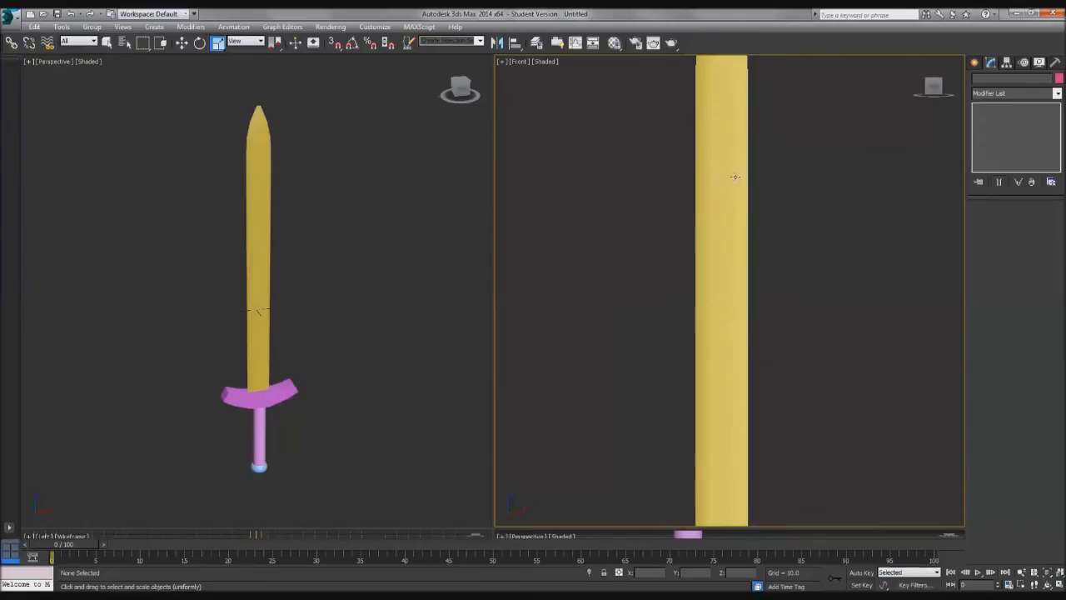
scroll(736, 176, down, 3)
middle_drag(752, 317, 738, 256)
scroll(723, 262, up, 2)
Step: Select the blade and add a Bend modifier to it
click(721, 241)
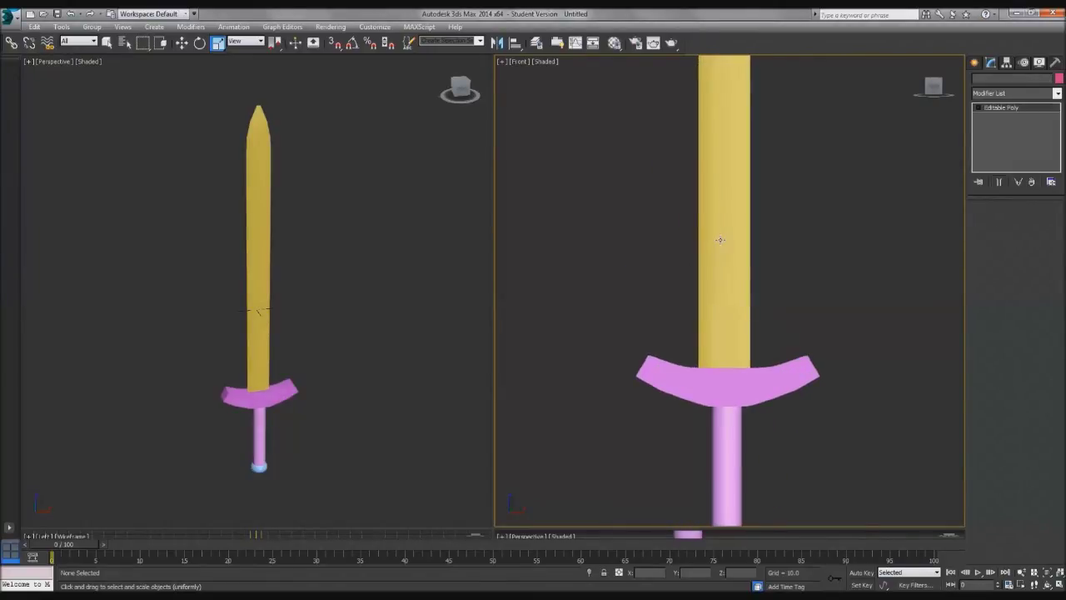
scroll(715, 250, down, 3)
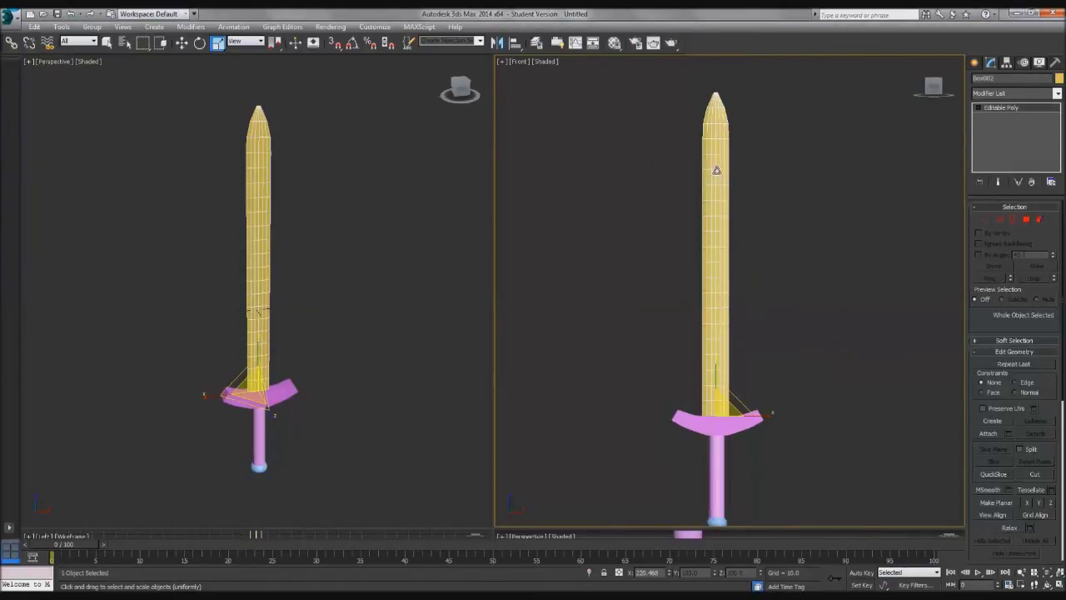
click(977, 63)
click(1000, 93)
click(997, 91)
click(991, 63)
click(1006, 95)
key(b)
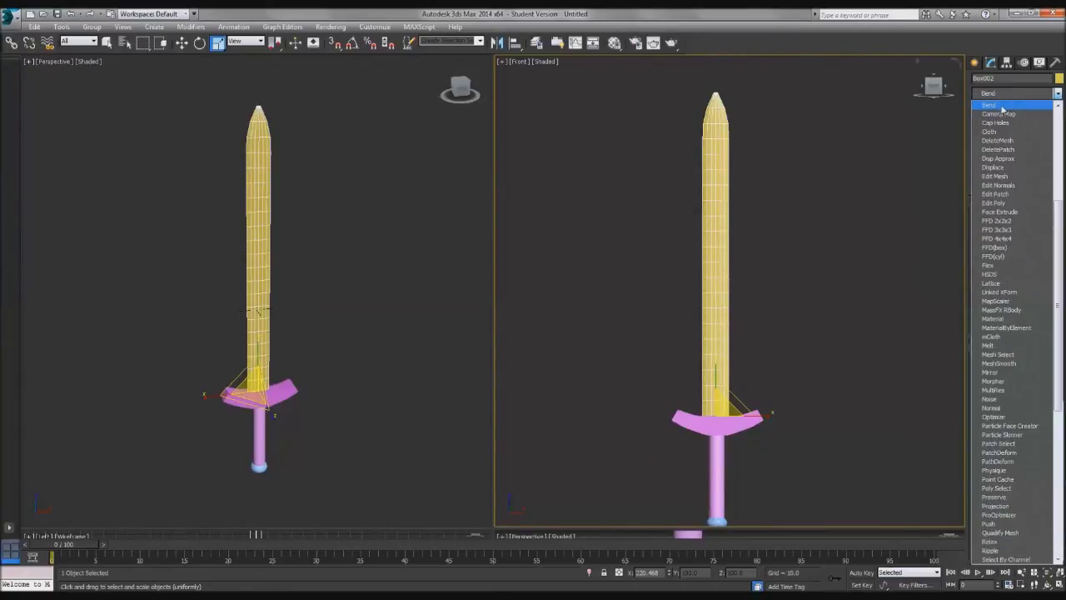
click(1004, 107)
Step: Try bending the blade at an angle of 47.5, switching the bend axis from Z to Y and X
drag(1044, 227, 1039, 171)
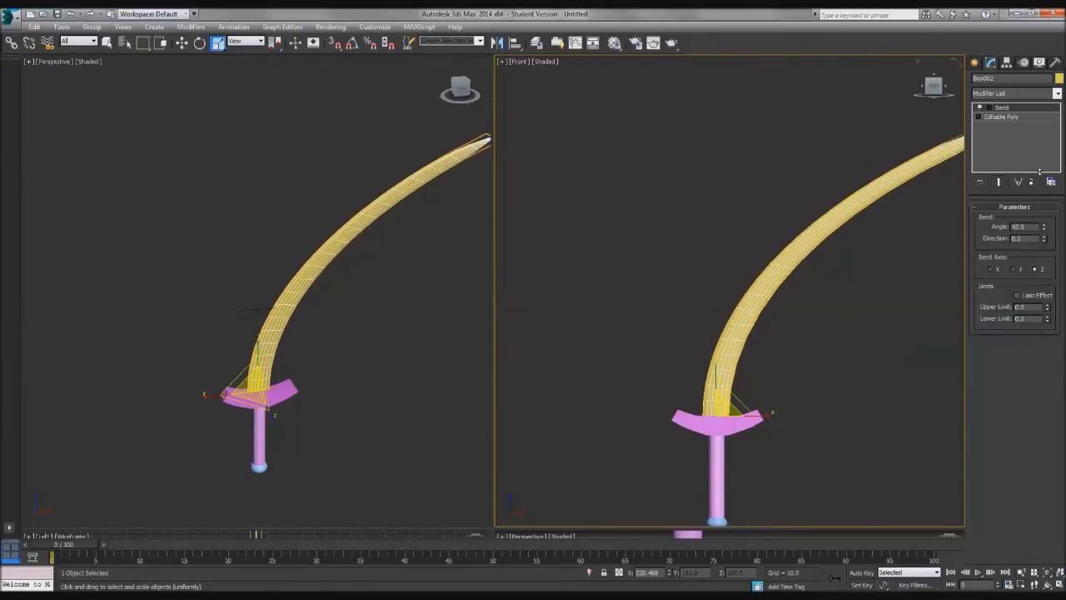
click(1014, 268)
click(990, 270)
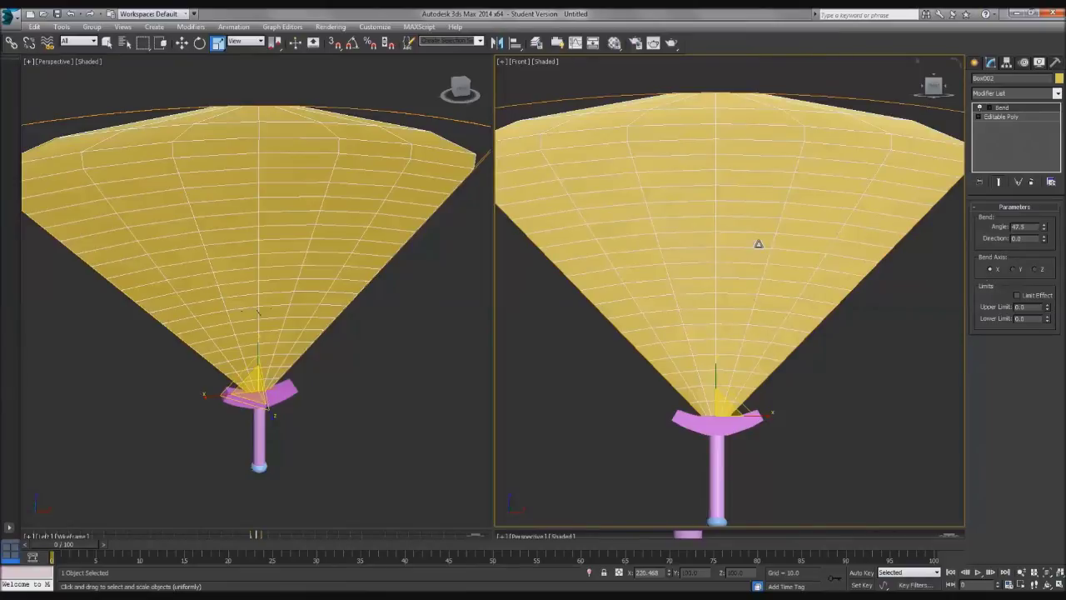
scroll(742, 279, down, 3)
scroll(742, 279, up, 1)
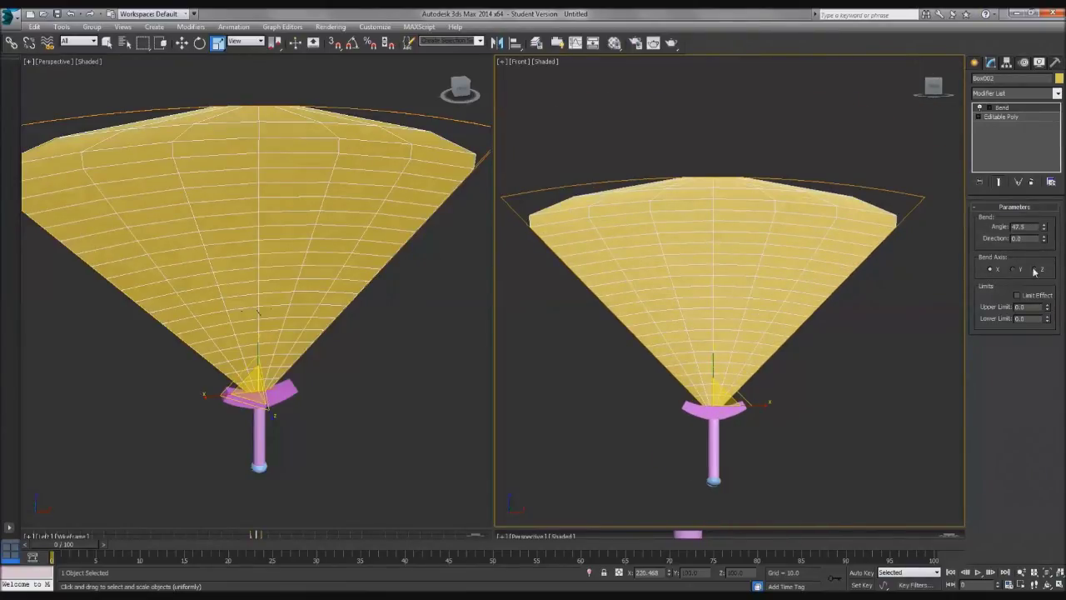
Step: Delete the Bend modifier from the blade and deselect it
right_click(1009, 107)
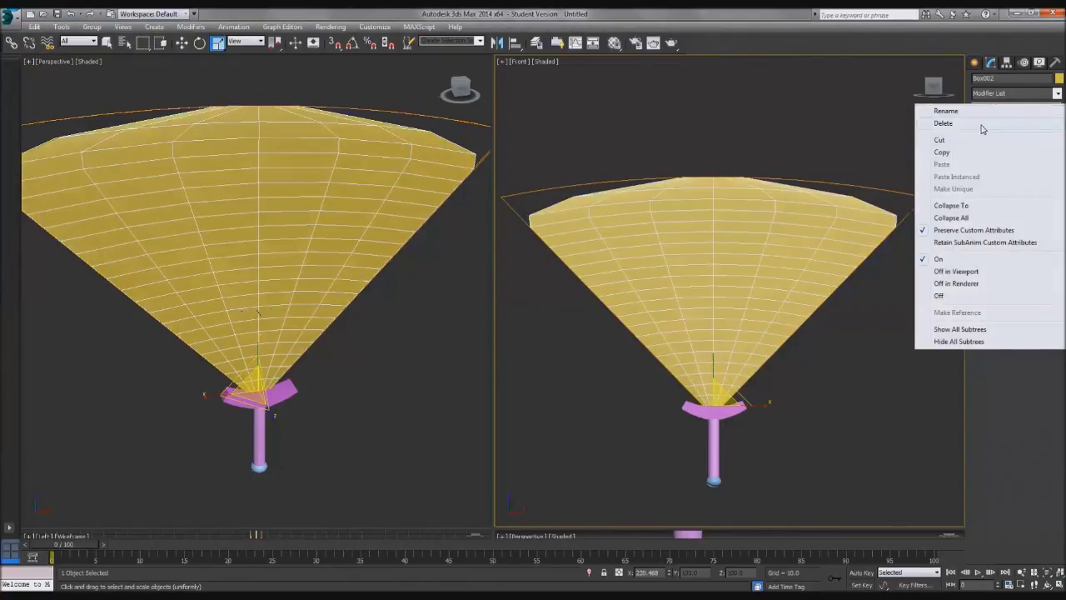
click(984, 127)
click(785, 309)
Step: In the Front view, move the blade slightly along X to centre it on the crossguard and grip, then deselect it
scroll(786, 336, up, 3)
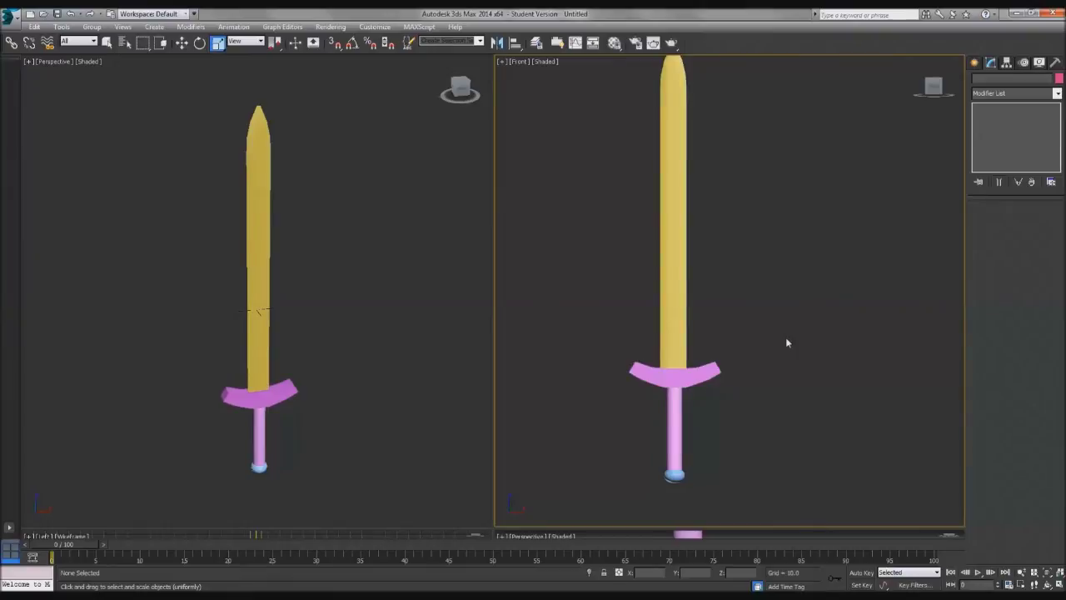
middle_drag(678, 373, 701, 373)
scroll(701, 373, up, 3)
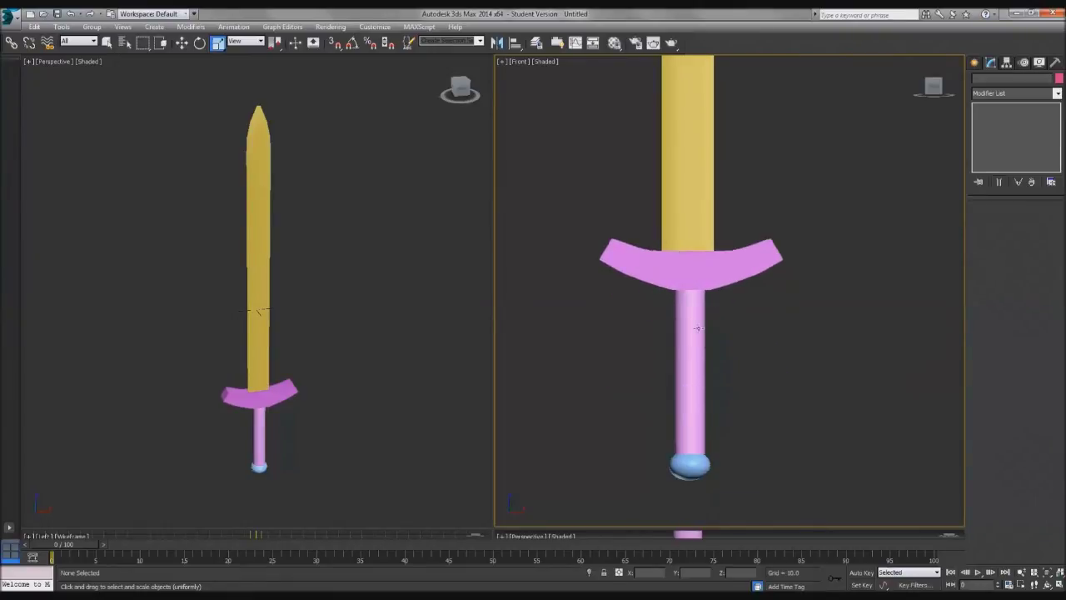
click(691, 204)
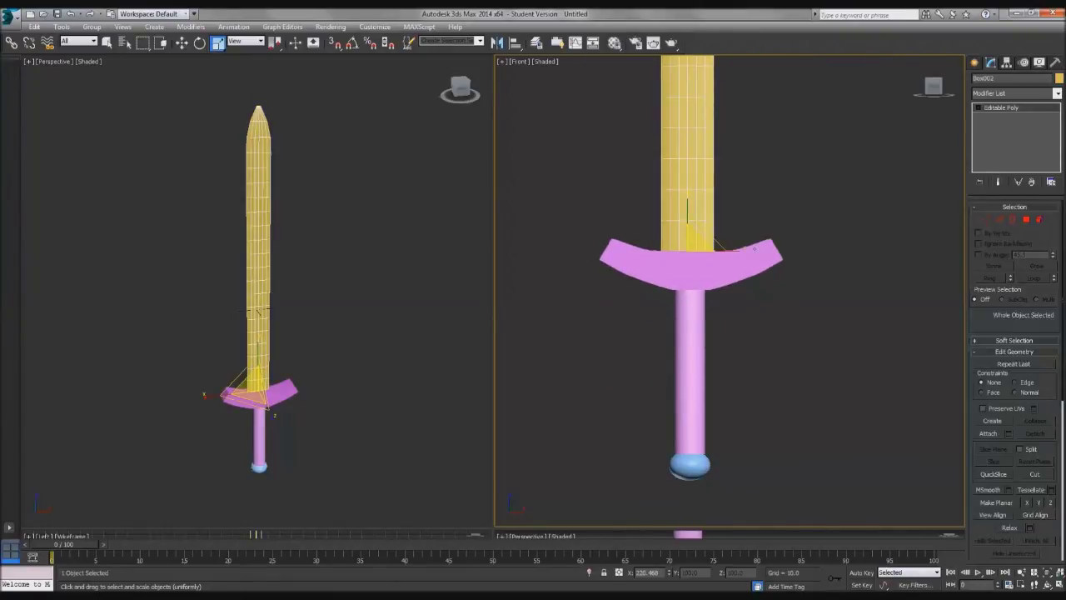
click(181, 43)
scroll(555, 221, up, 5)
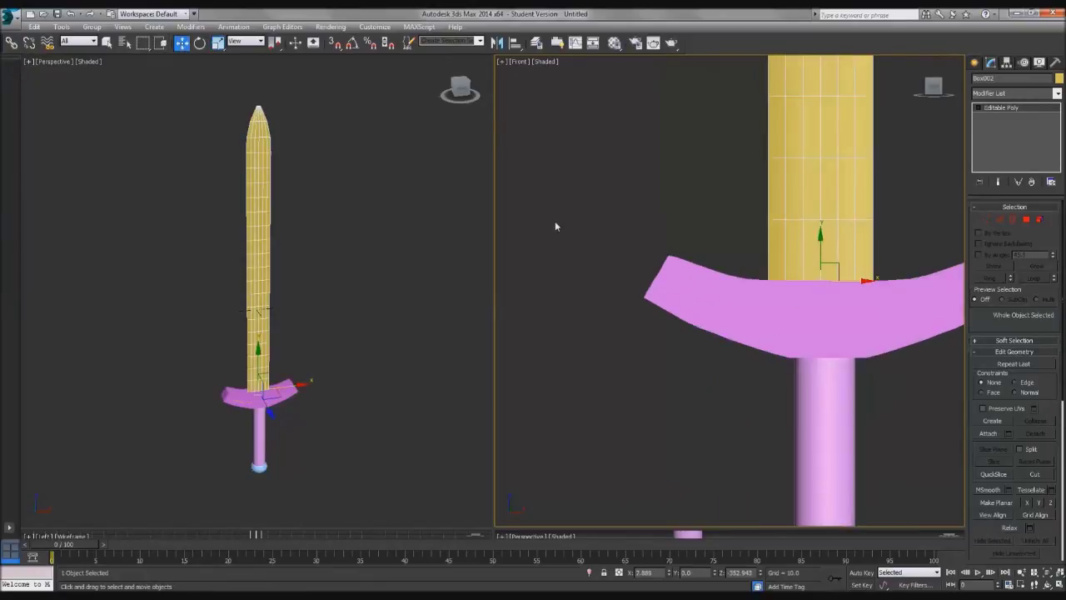
drag(744, 261, 752, 261)
click(793, 337)
scroll(793, 337, down, 8)
scroll(708, 404, down, 2)
middle_drag(739, 378, 718, 386)
scroll(719, 385, up, 2)
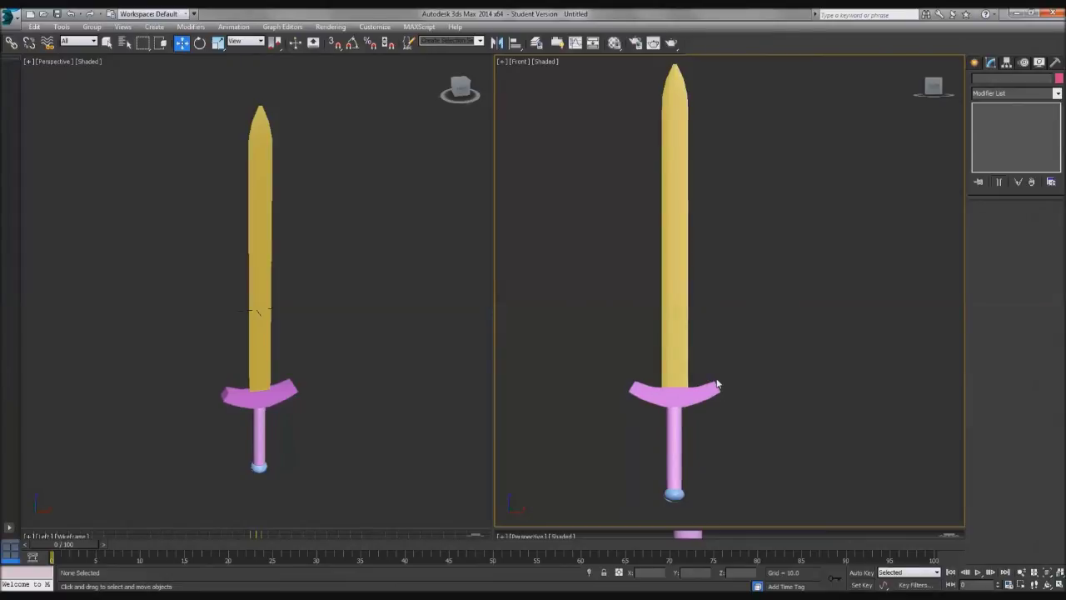
scroll(717, 384, up, 2)
scroll(717, 377, down, 2)
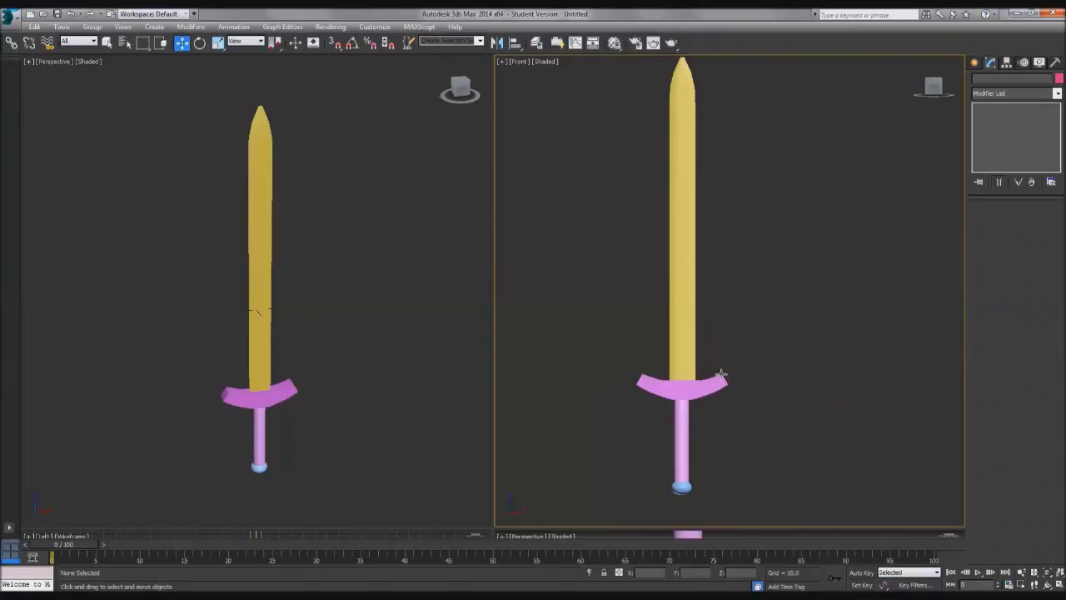